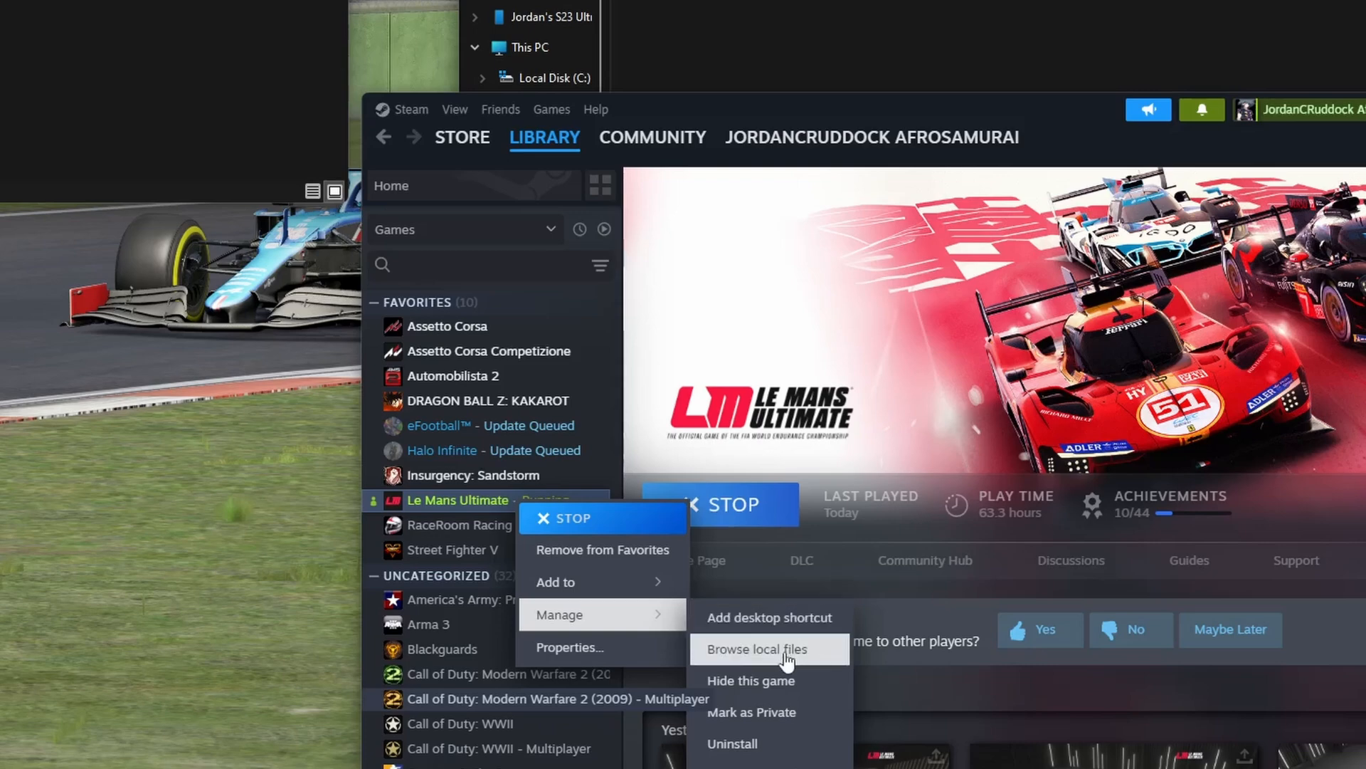
# - Browse Le Mans Ultimate's local files from Steam and open the LiveryTemplates folder inside Support
pyautogui.click(782, 649)
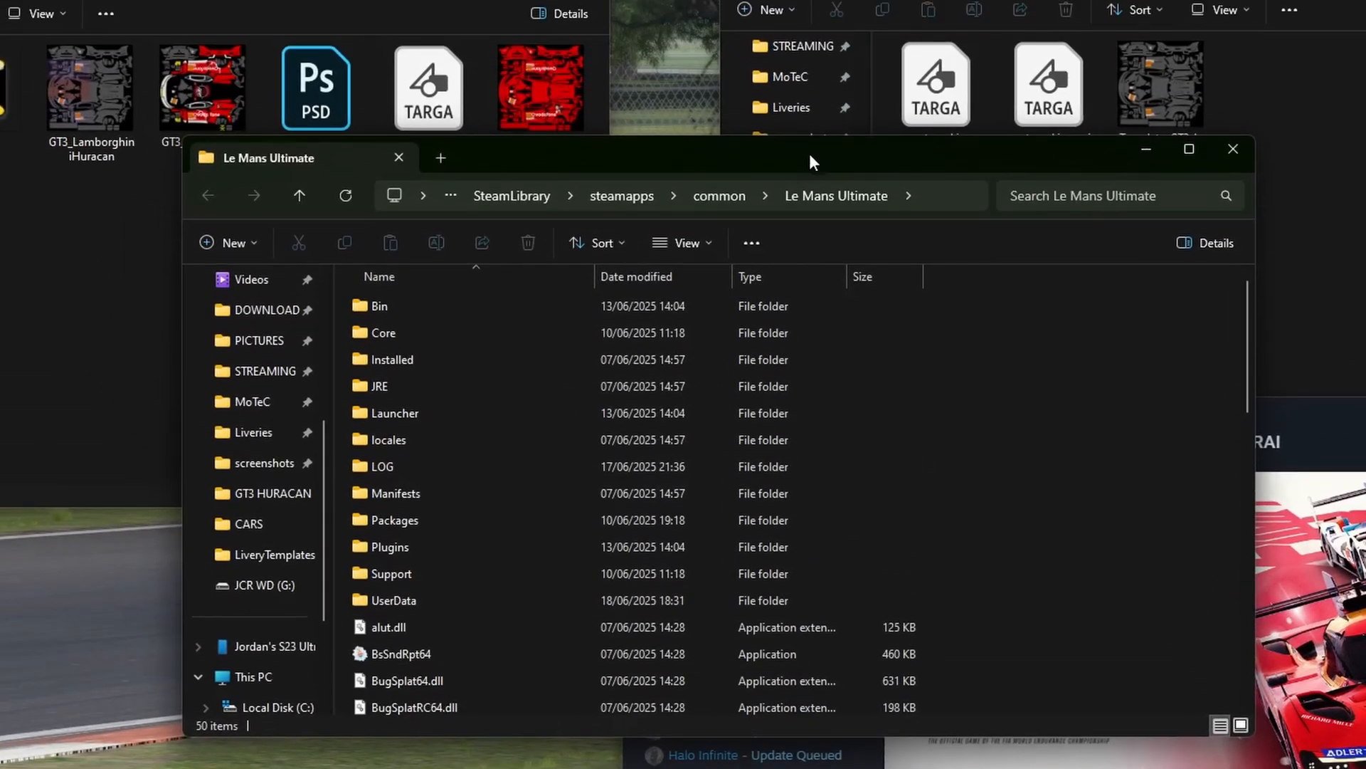
pyautogui.moveTo(809, 152); pyautogui.dragTo(760, 158)
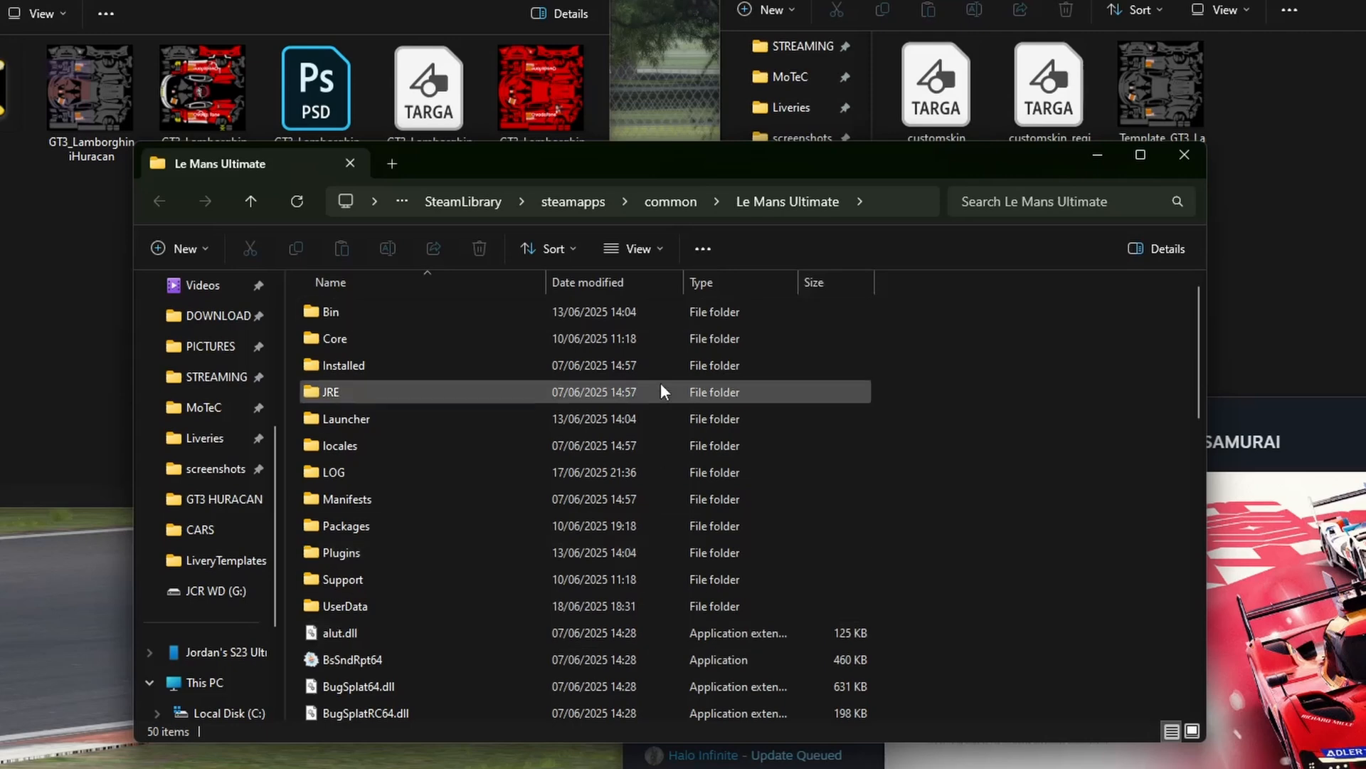
pyautogui.doubleClick(368, 582)
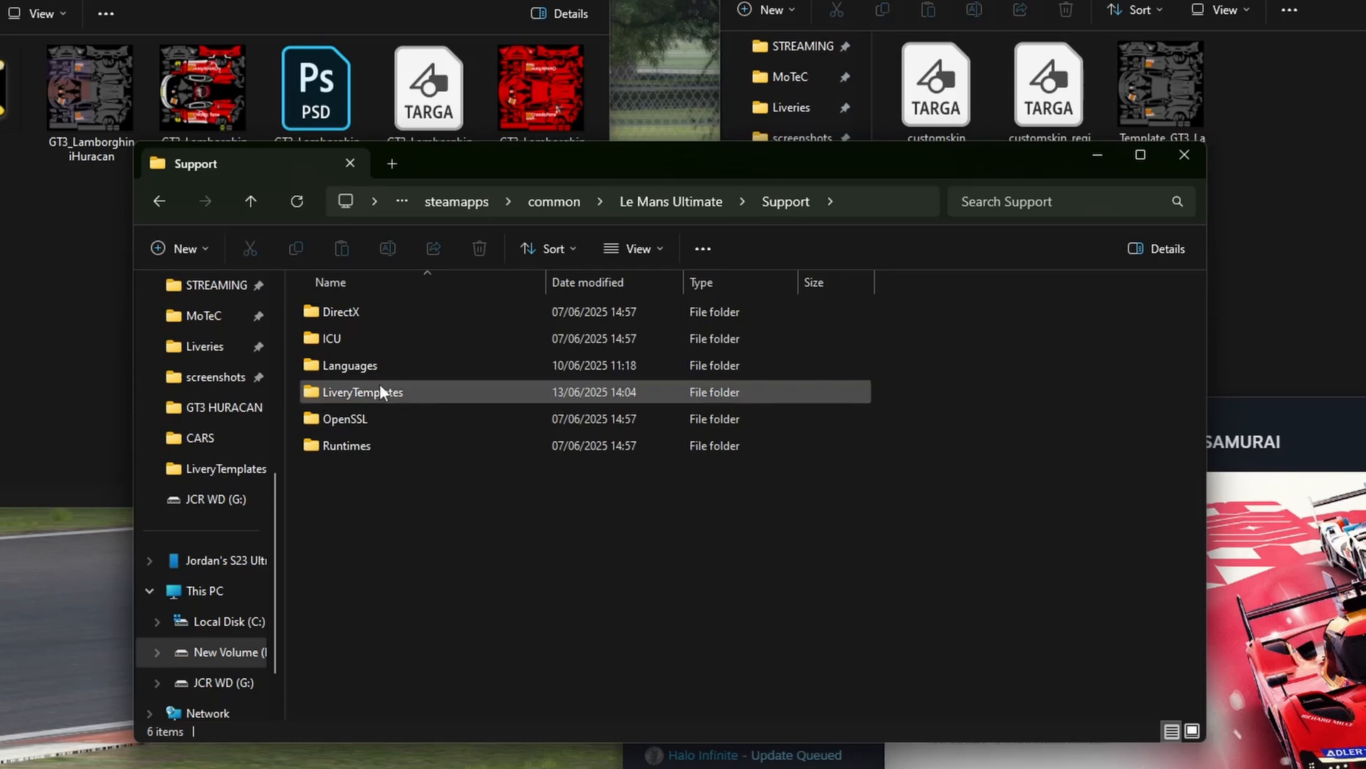
pyautogui.doubleClick(375, 394)
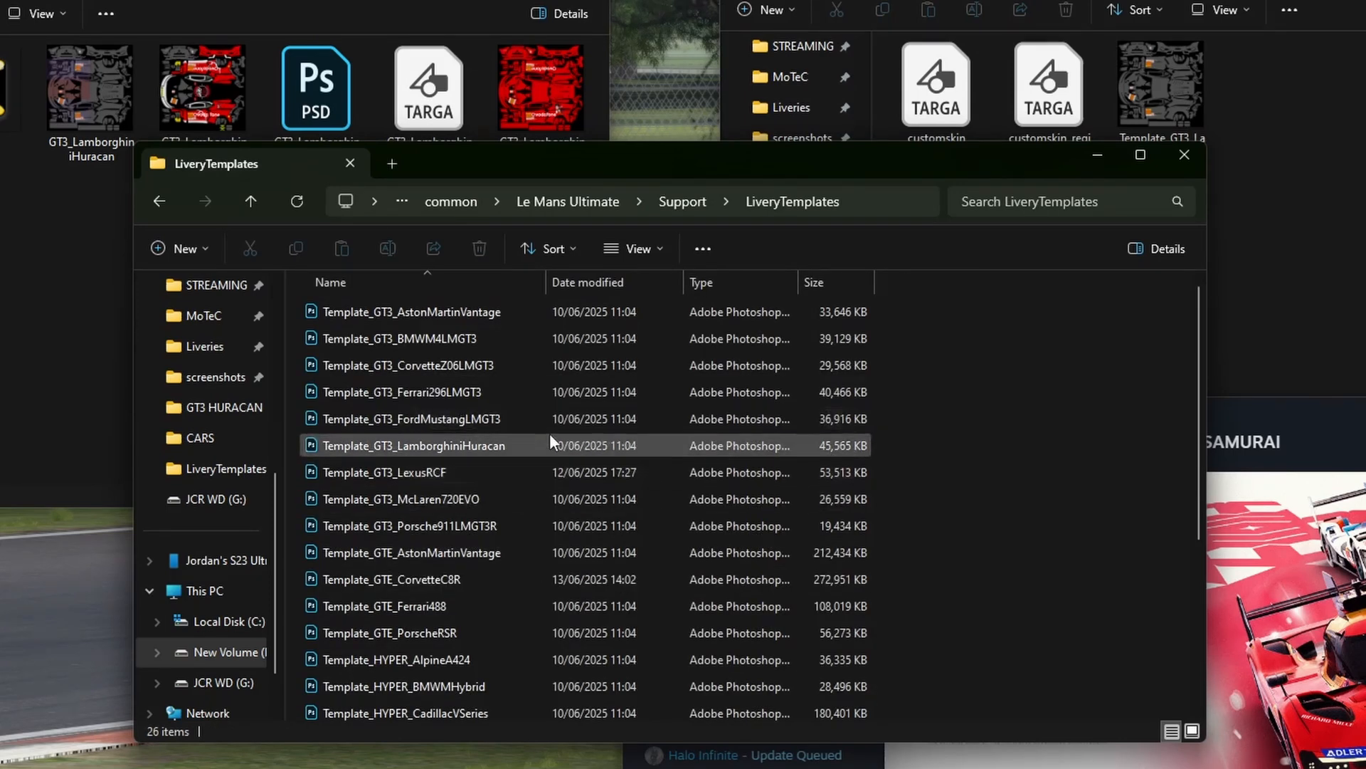
pyautogui.moveTo(1199, 360); pyautogui.dragTo(1163, 314)
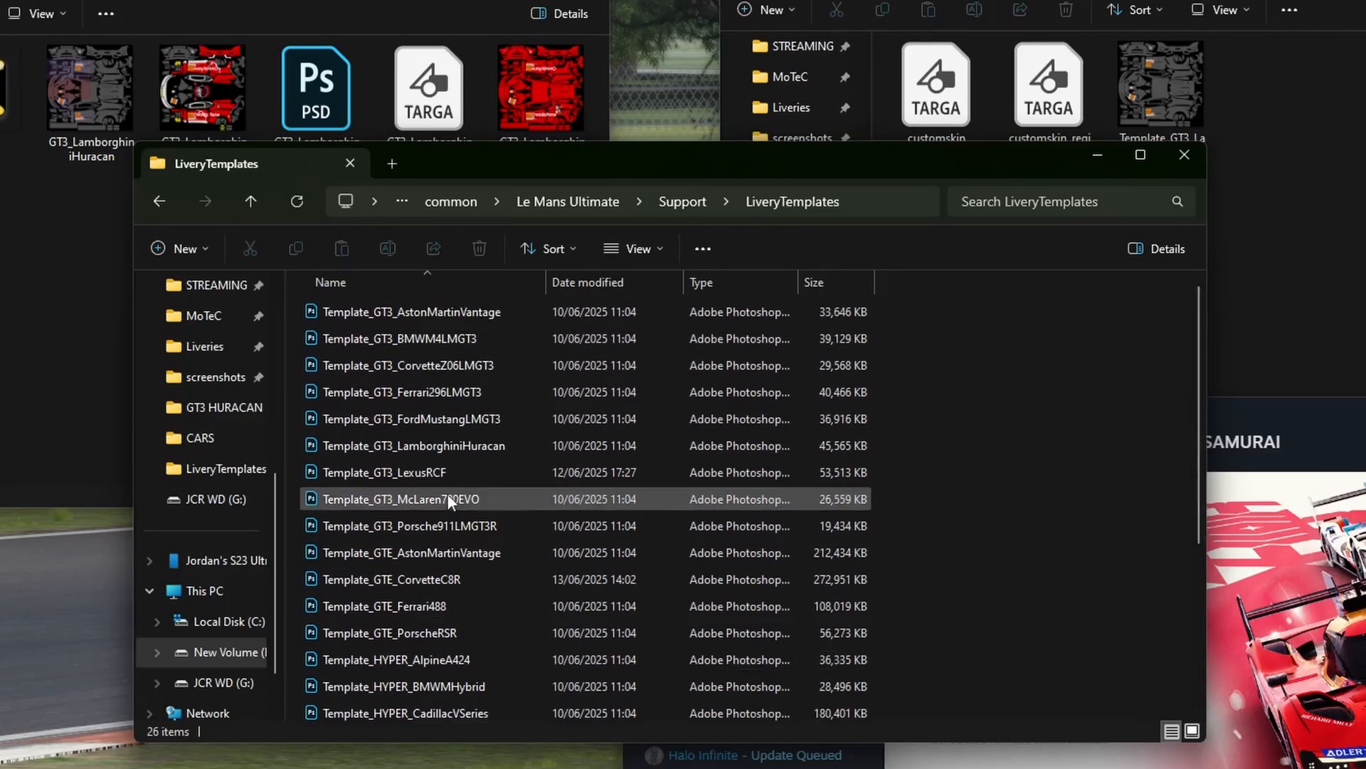
# - Open Template_GT3_LamborghiniHuracan in Photoshop with its layers kept, and look inside the Region layer group
pyautogui.click(499, 445)
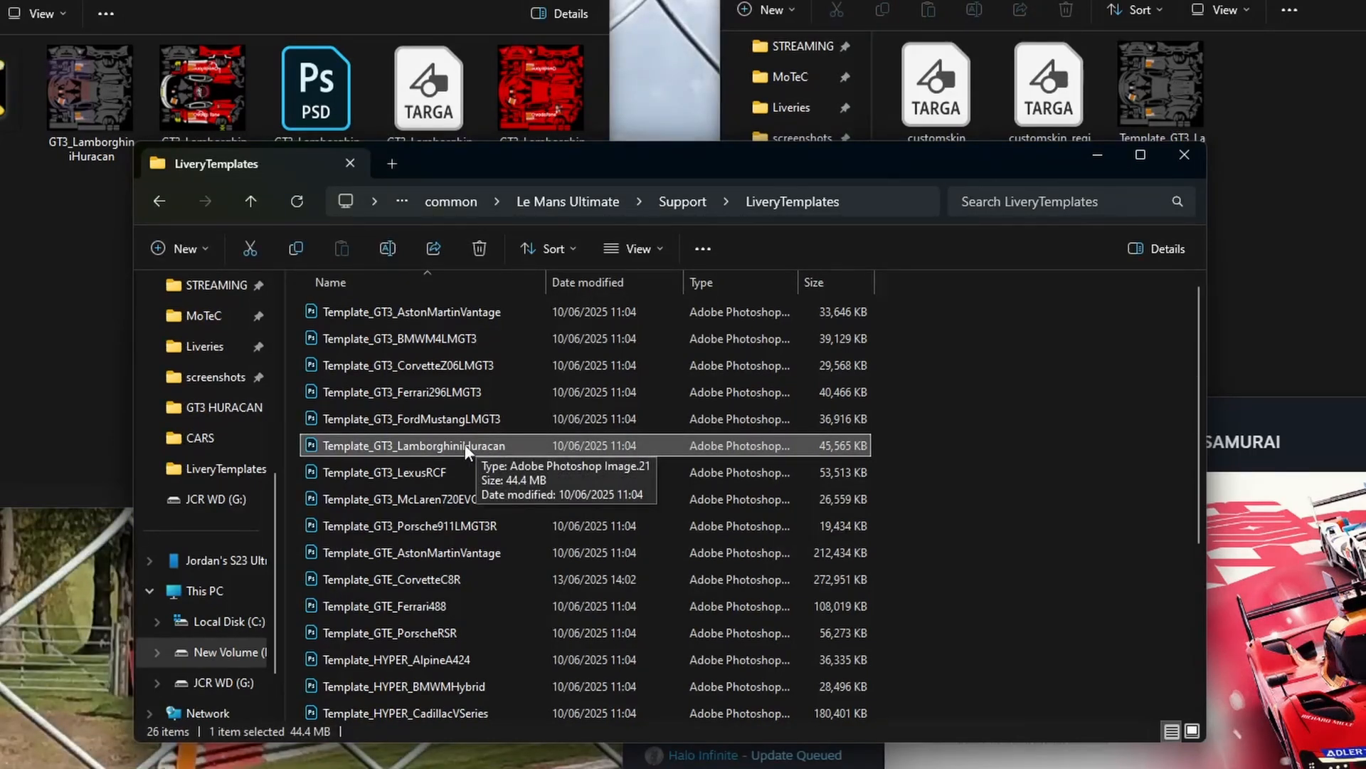
pyautogui.doubleClick(464, 444)
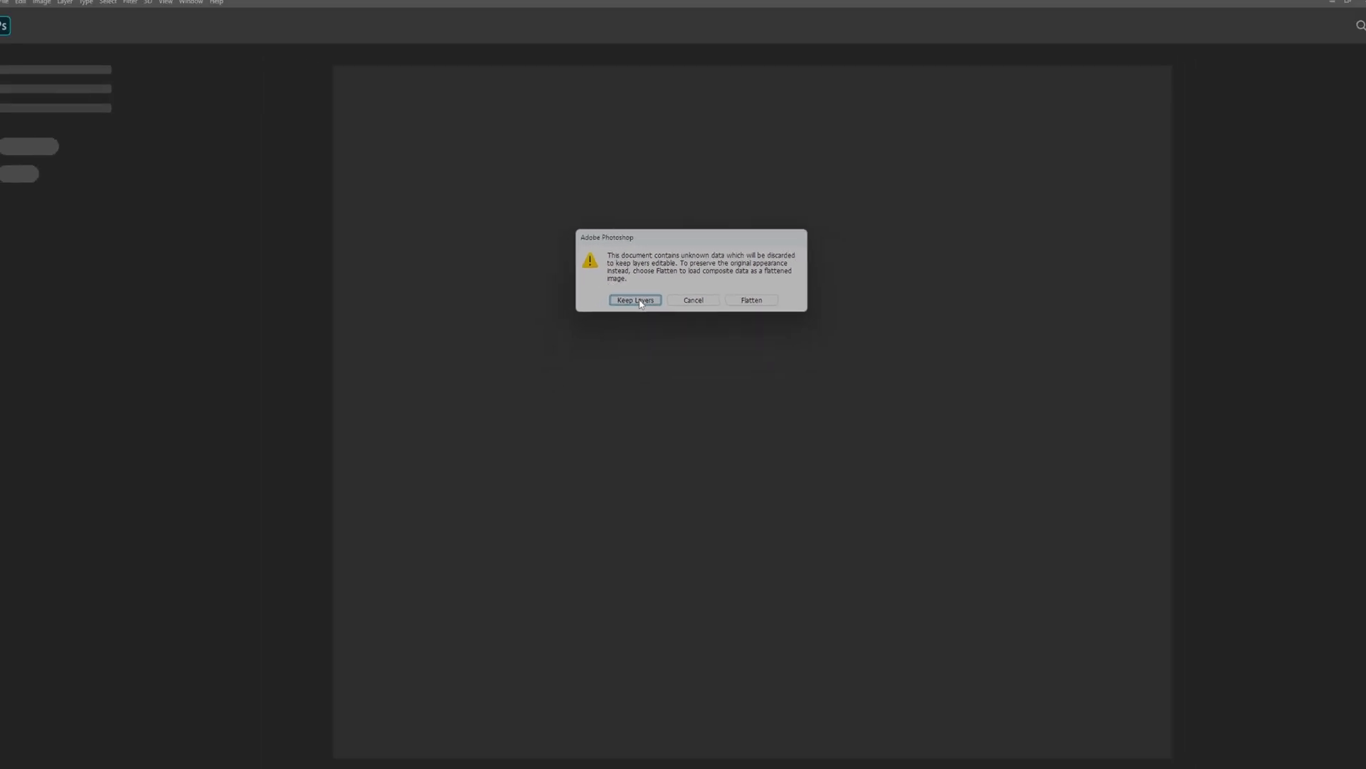
pyautogui.click(642, 298)
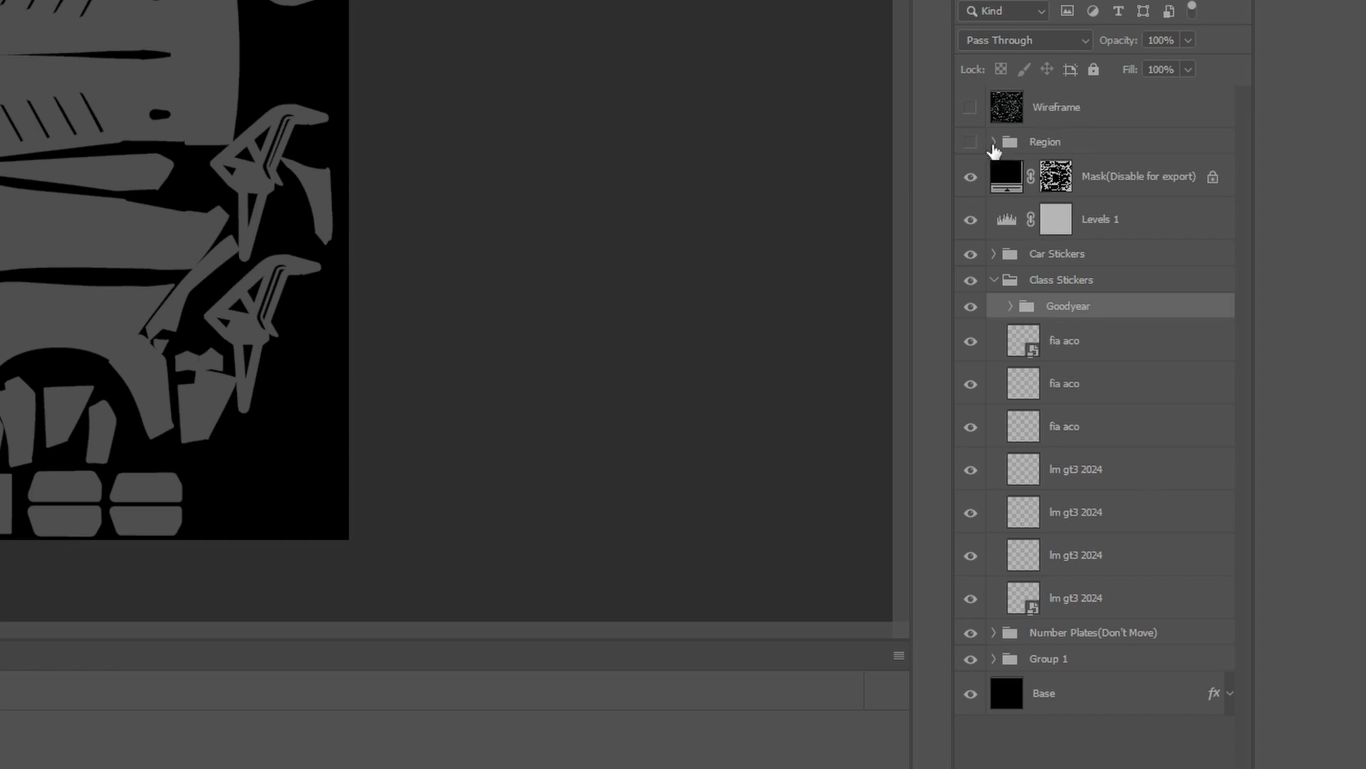
pyautogui.click(993, 144)
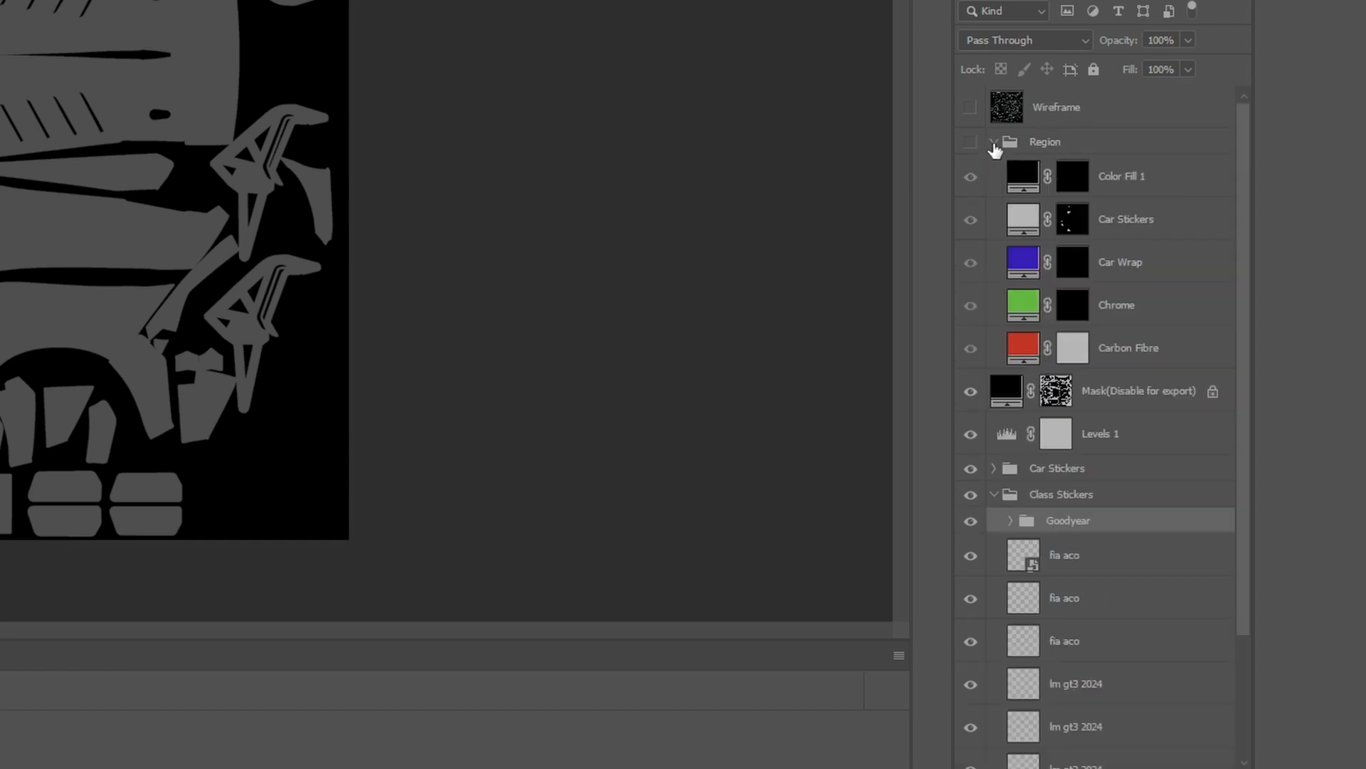
pyautogui.click(994, 143)
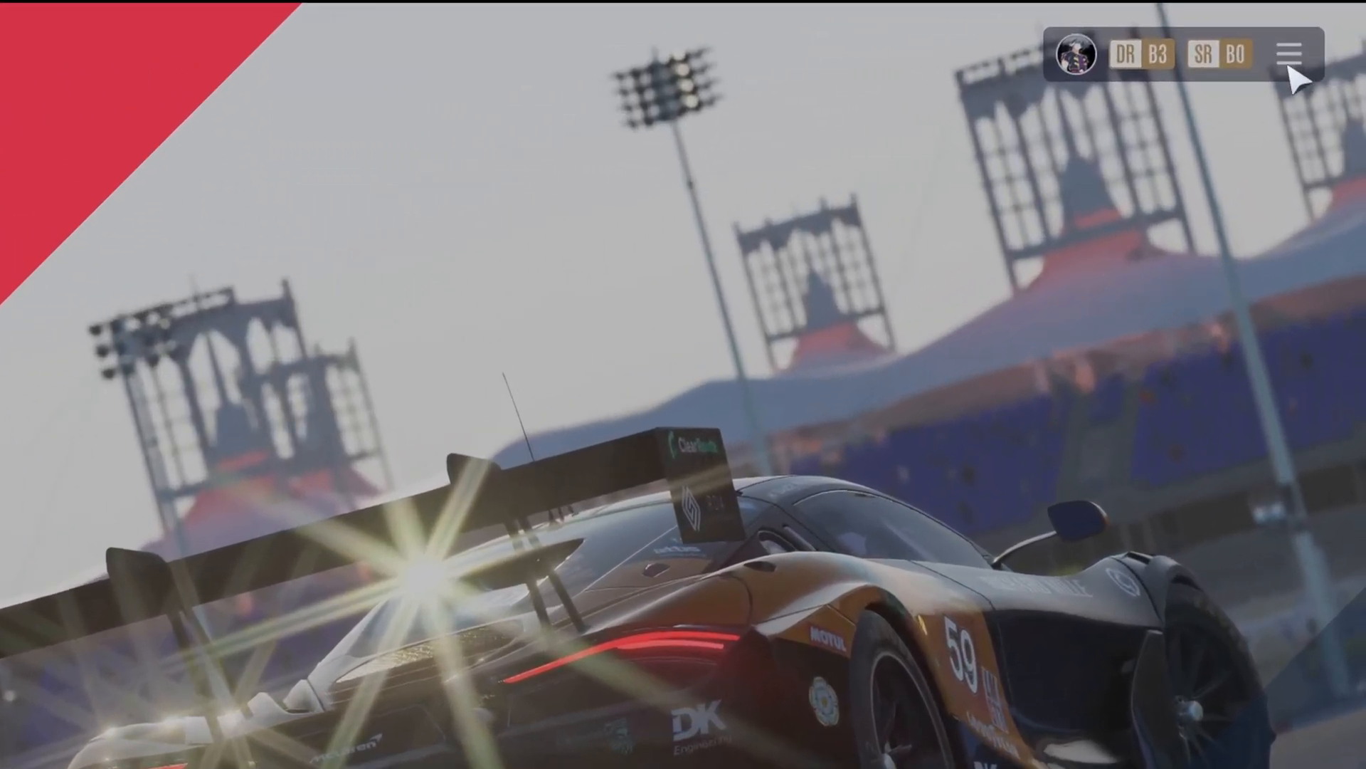
# - In Le Mans Ultimate, open the LHR Lion Hart team and go to its custom liveries
pyautogui.click(1289, 54)
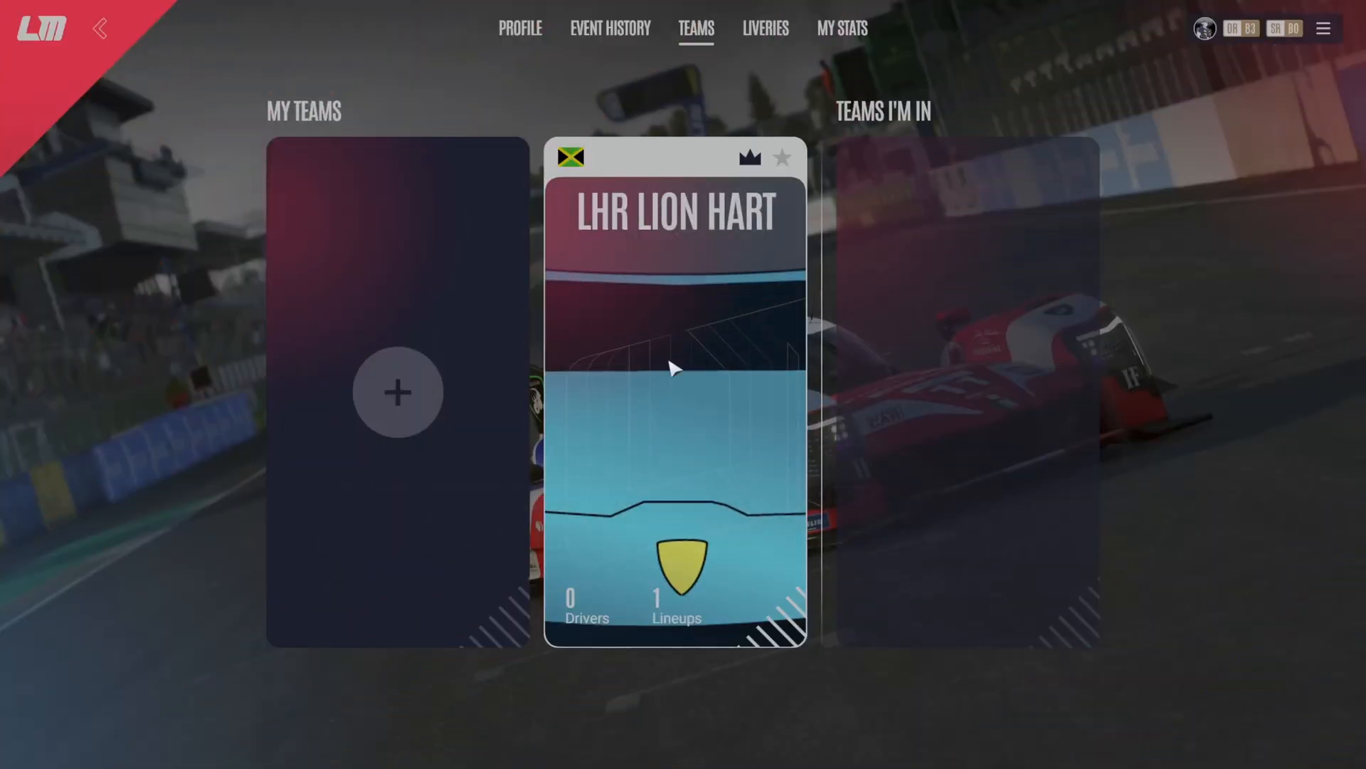
pyautogui.click(689, 418)
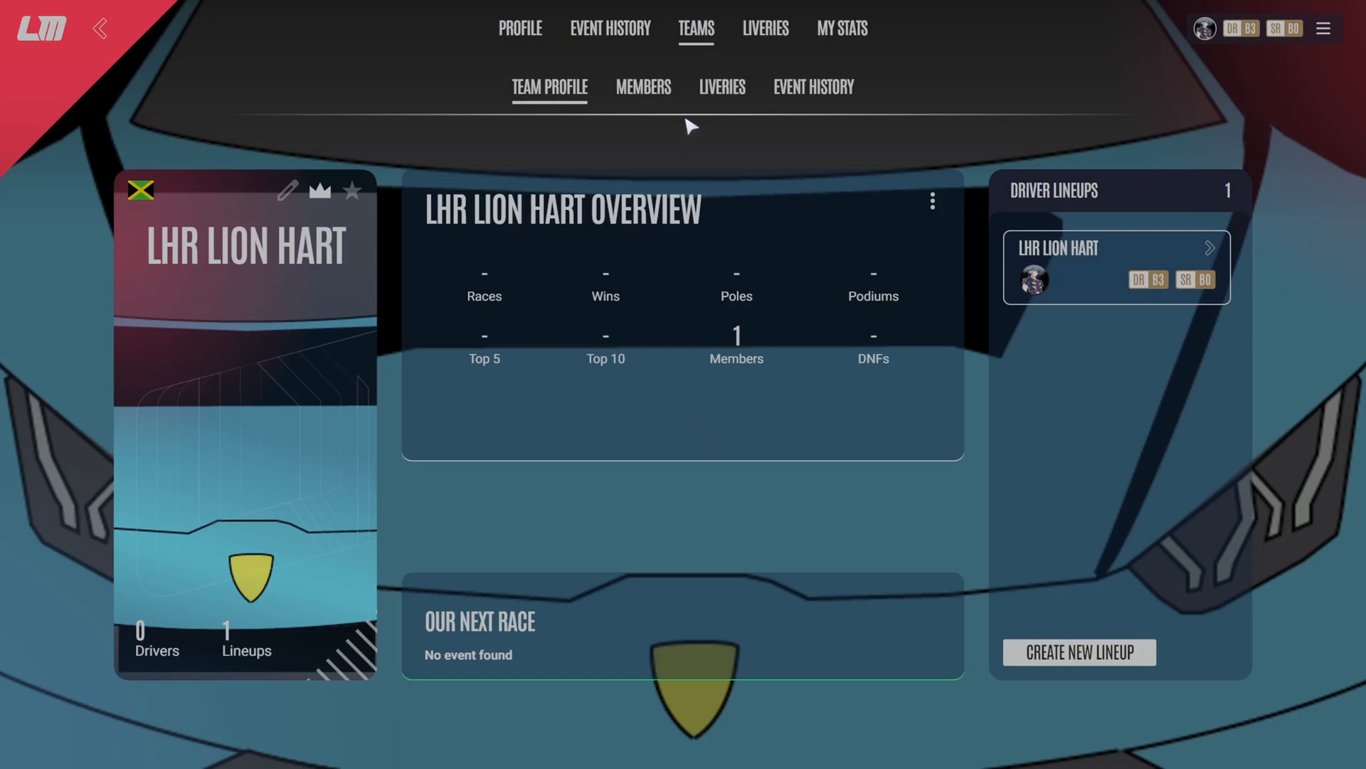
pyautogui.click(720, 88)
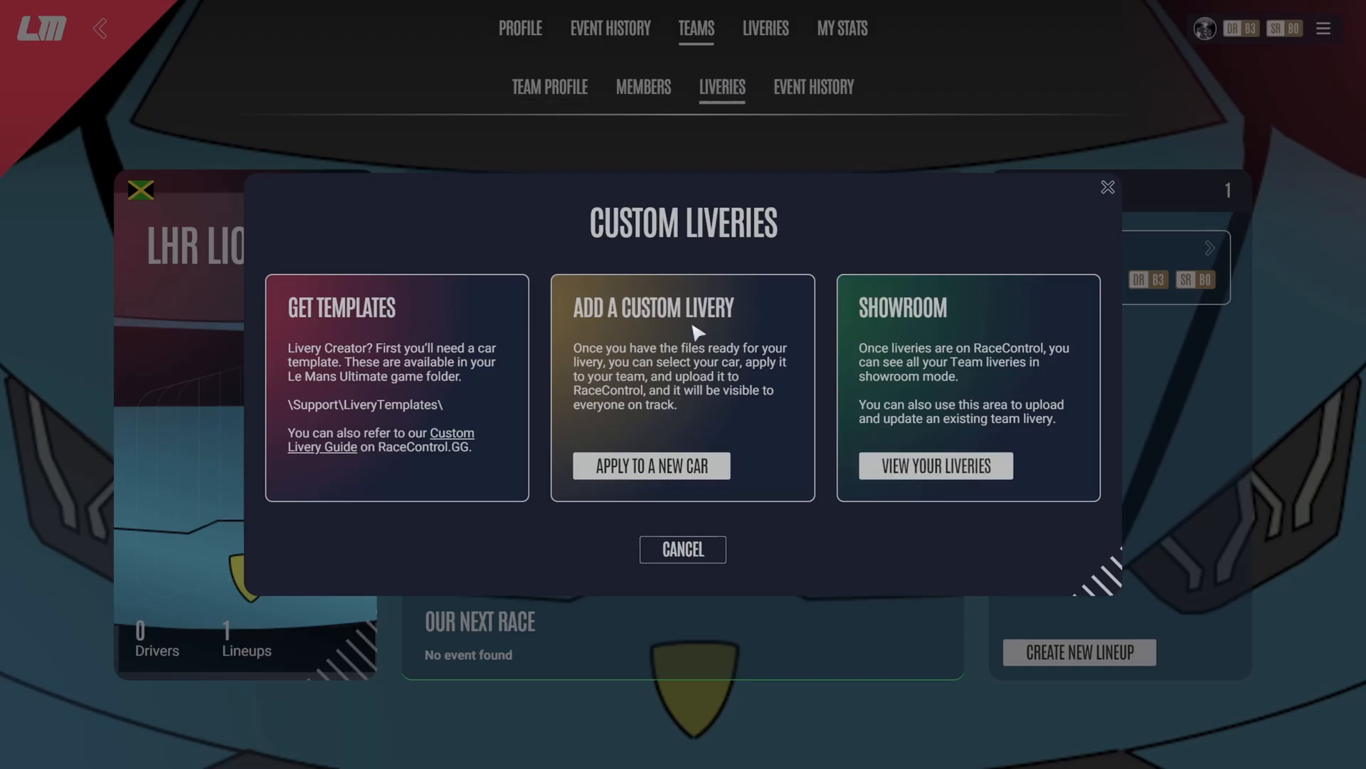
# - Apply a custom livery to a new car, choosing the Lamborghini Huracan LMGT3 EVO2, and view the car in the livery editor
pyautogui.click(662, 470)
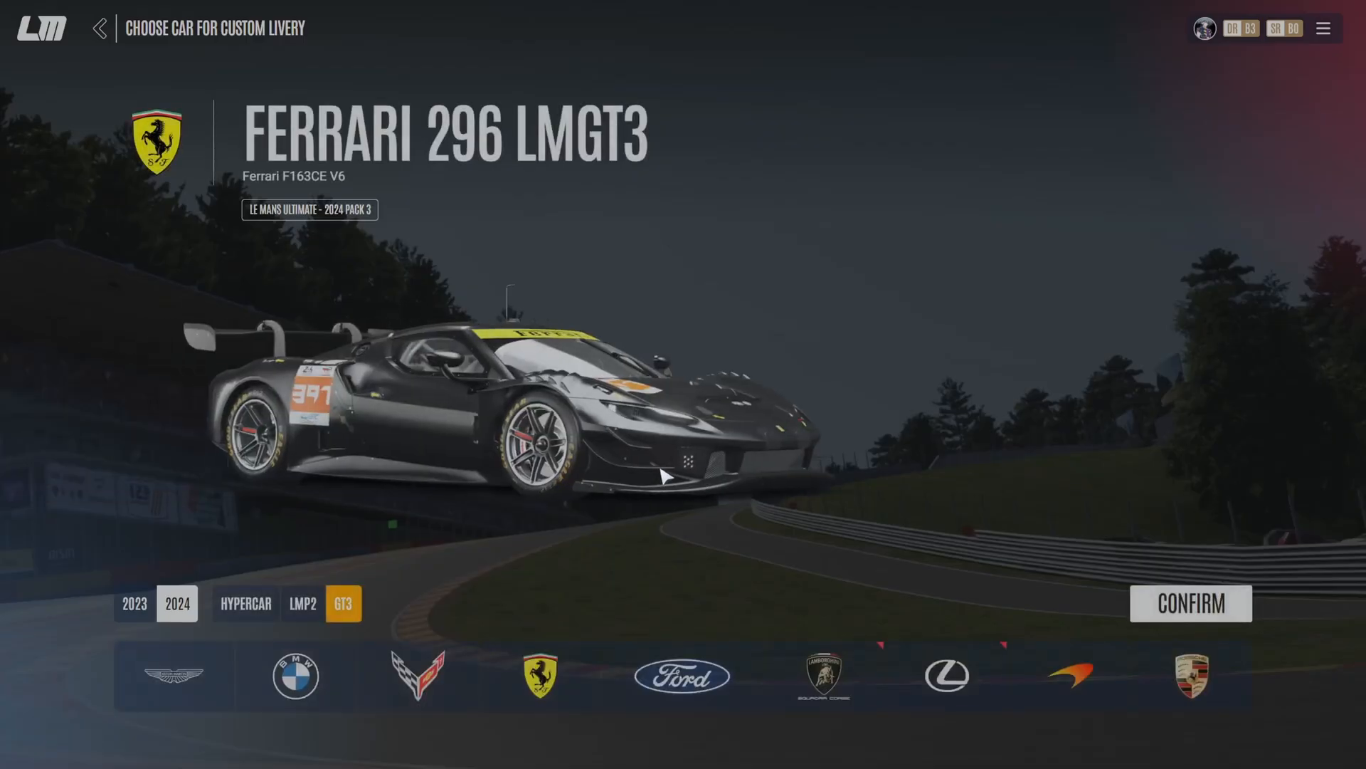
pyautogui.click(823, 675)
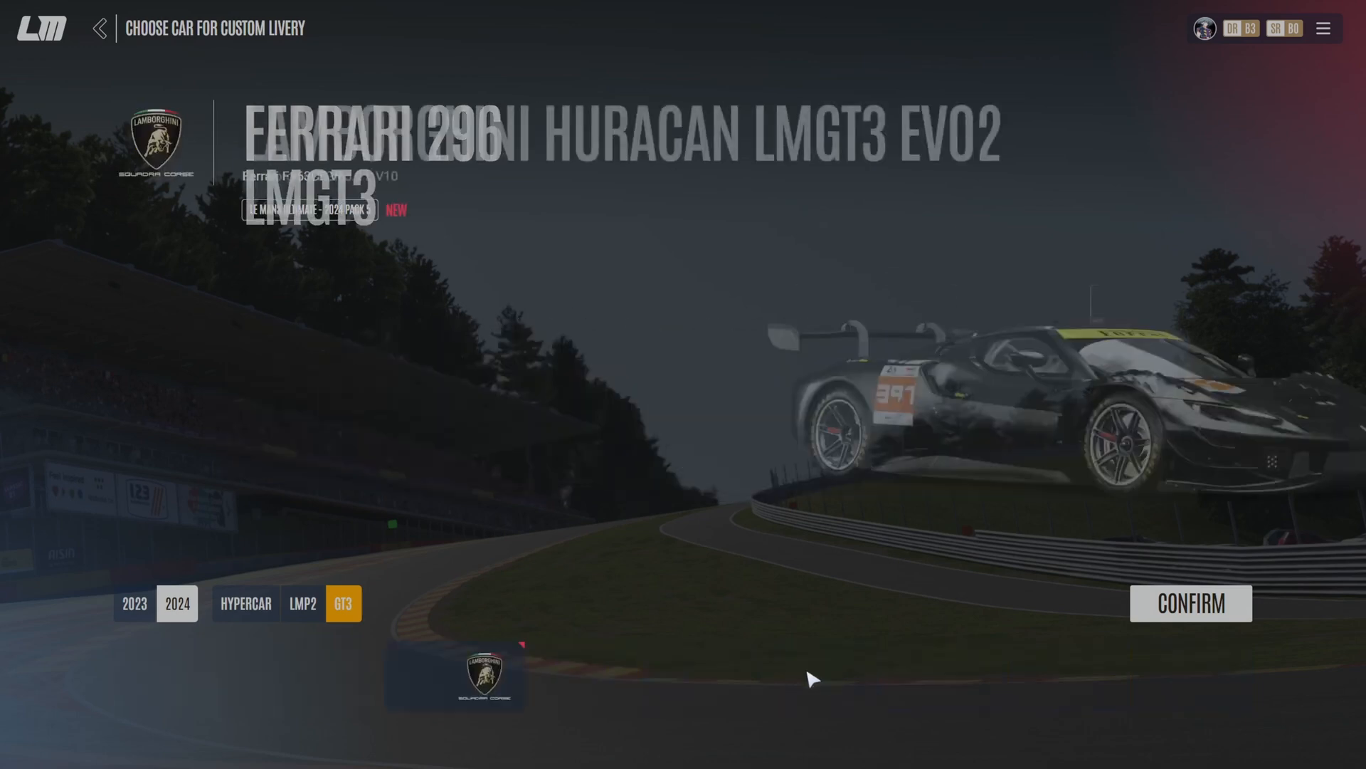
pyautogui.click(1193, 609)
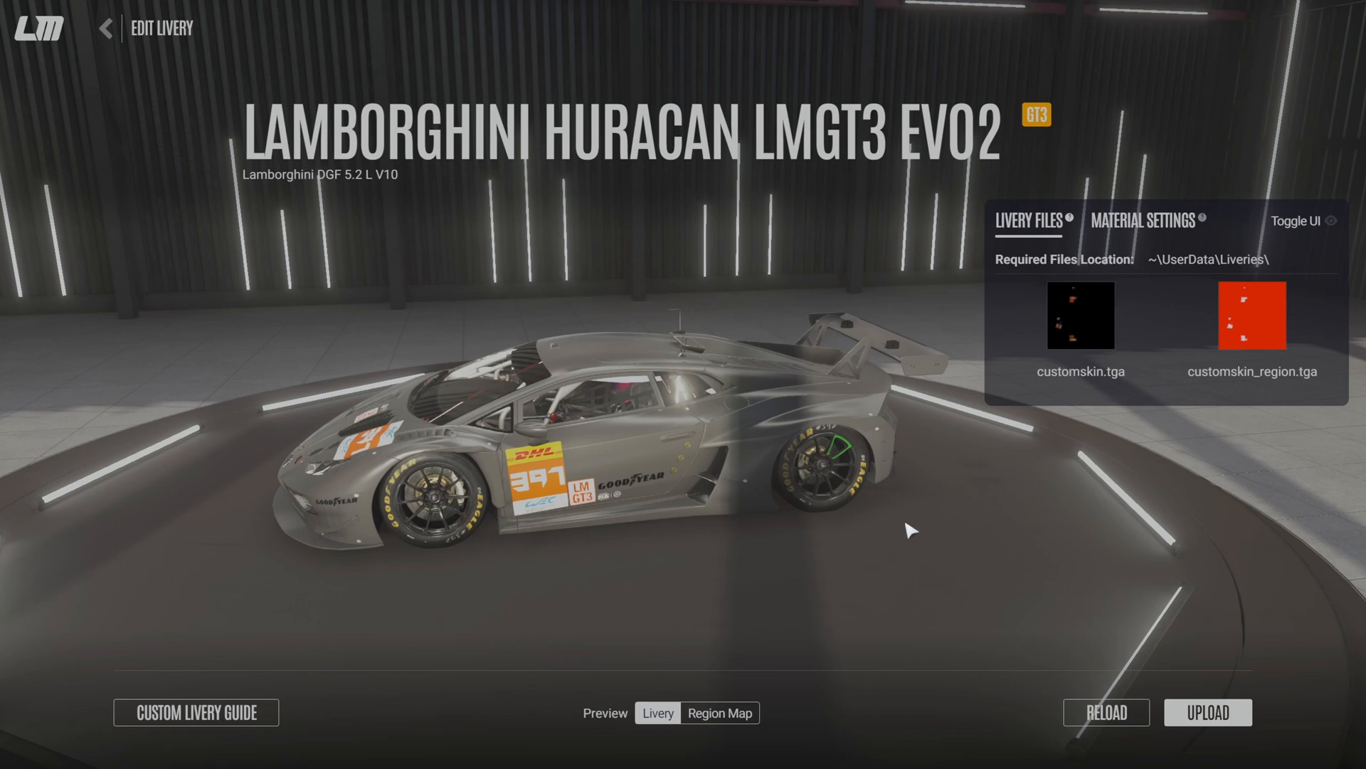
pyautogui.moveTo(606, 500); pyautogui.dragTo(648, 498)
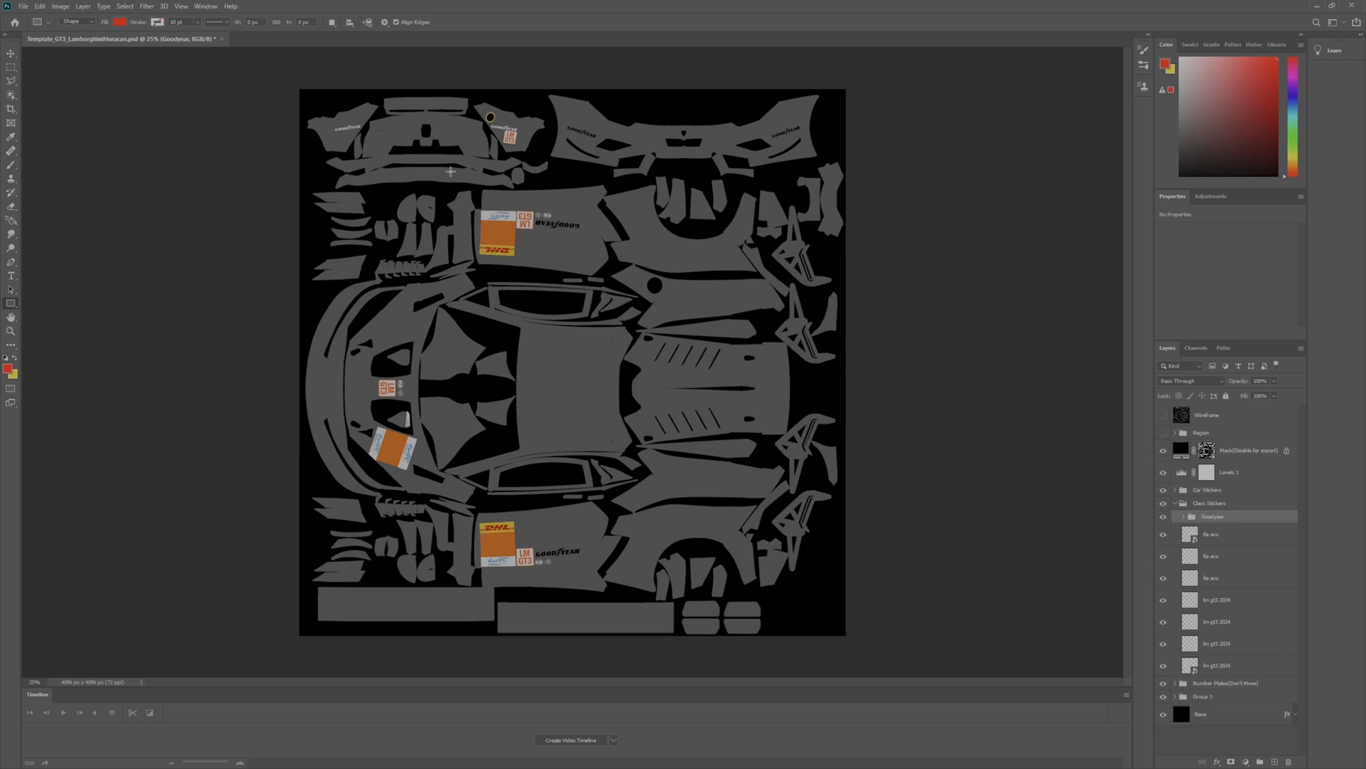
# - In Photoshop, draw a red rectangle about 1260 by 792 px over the template's upper door panel and rename its layer DOOR TOP
pyautogui.moveTo(459, 176); pyautogui.dragTo(626, 282)
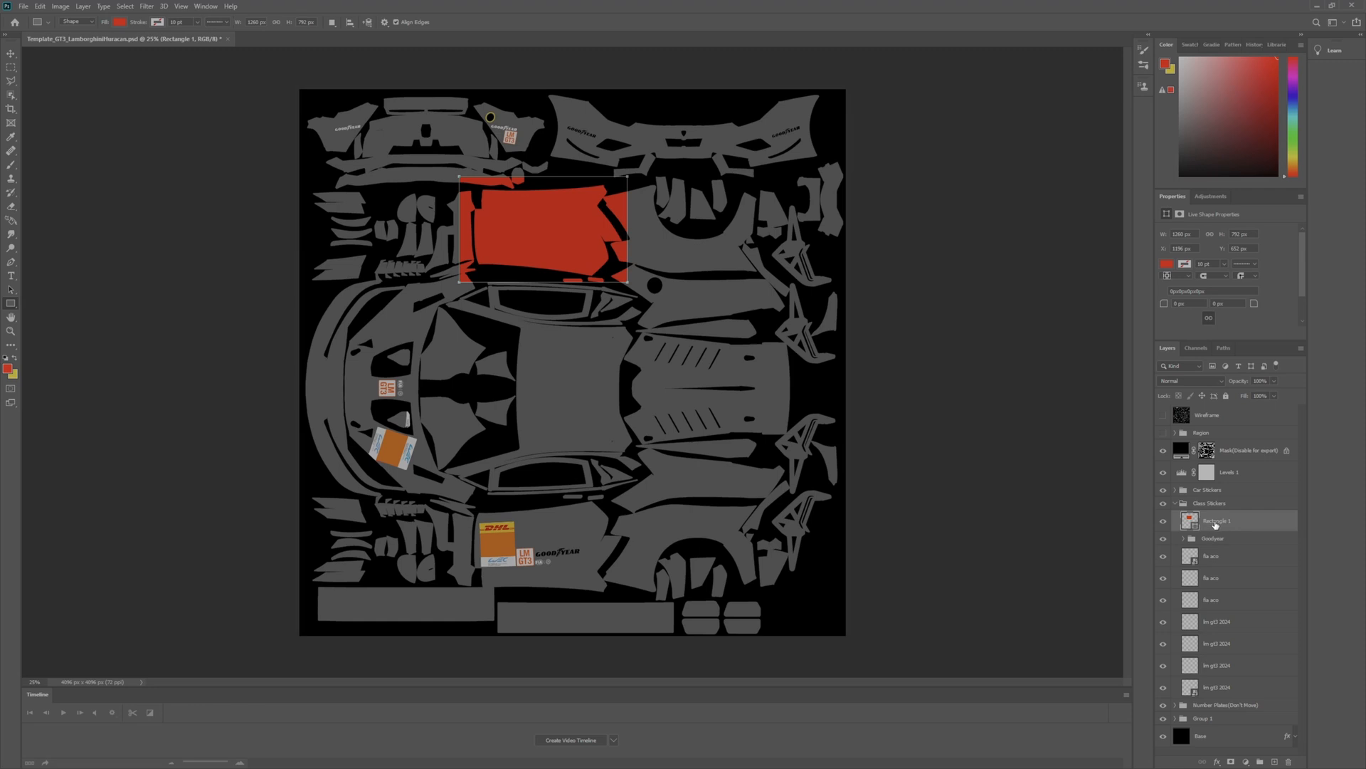
pyautogui.doubleClick(1215, 521)
pyautogui.write('DOOR TOP')
pyautogui.press('Return')
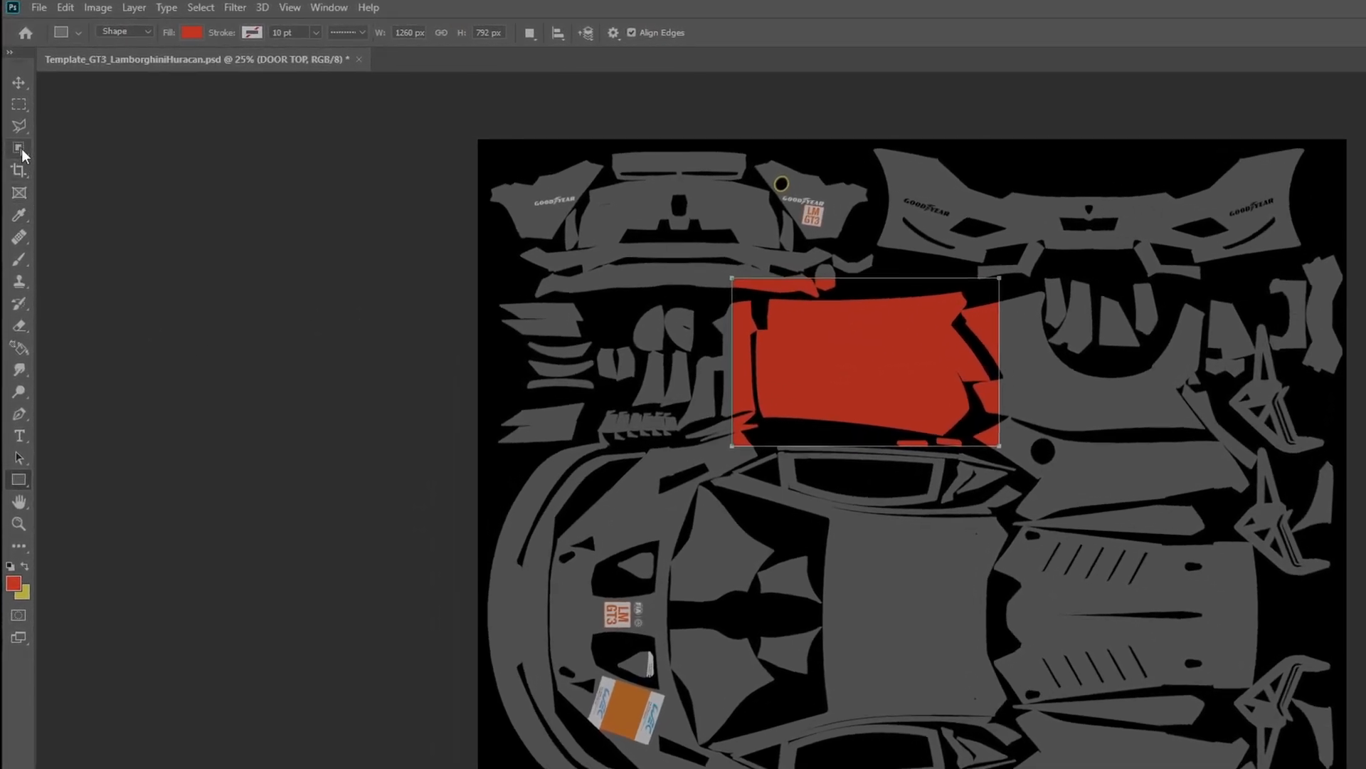
# - Select the upper door panel's shape within the red rectangle using the Object Selection tool
pyautogui.click(19, 149)
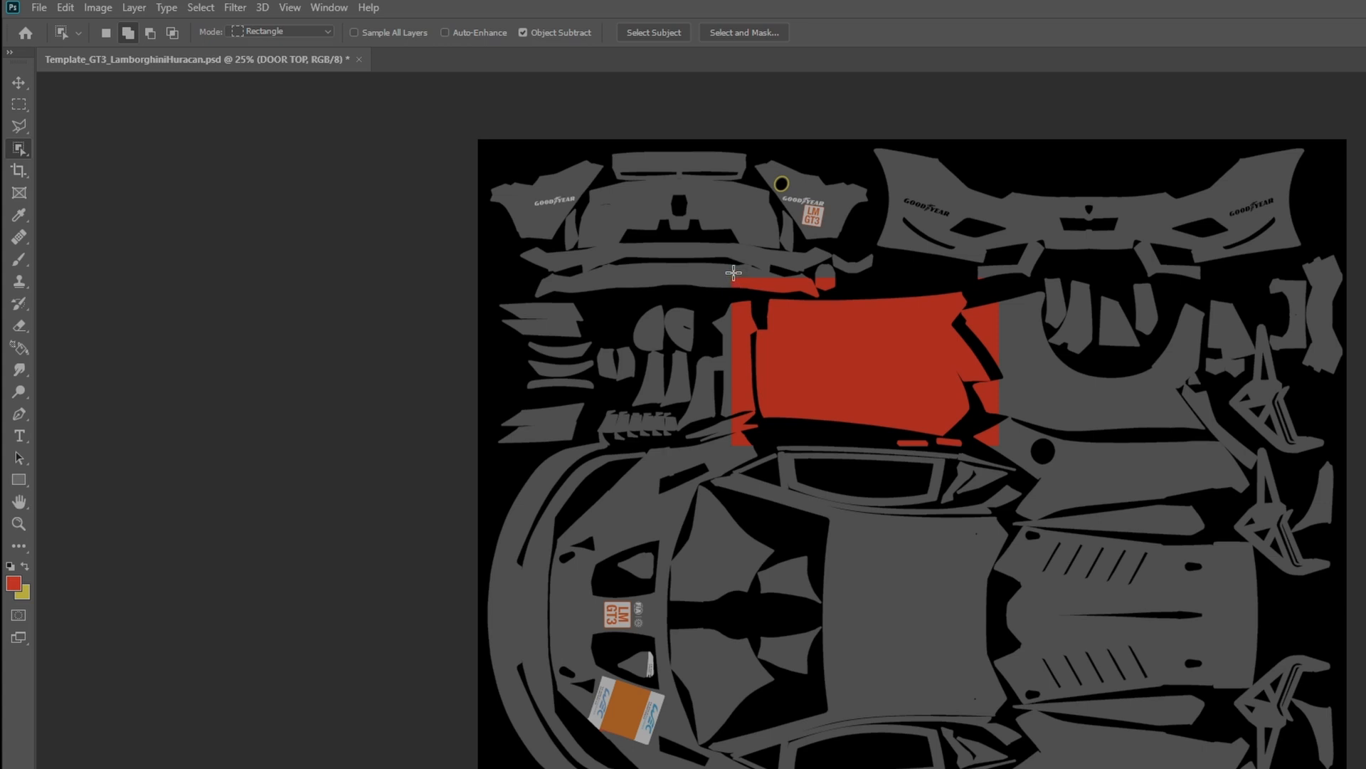
pyautogui.moveTo(733, 273); pyautogui.dragTo(996, 439)
pyautogui.scroll(1, 887, 392)
pyautogui.scroll(3, 887, 392)
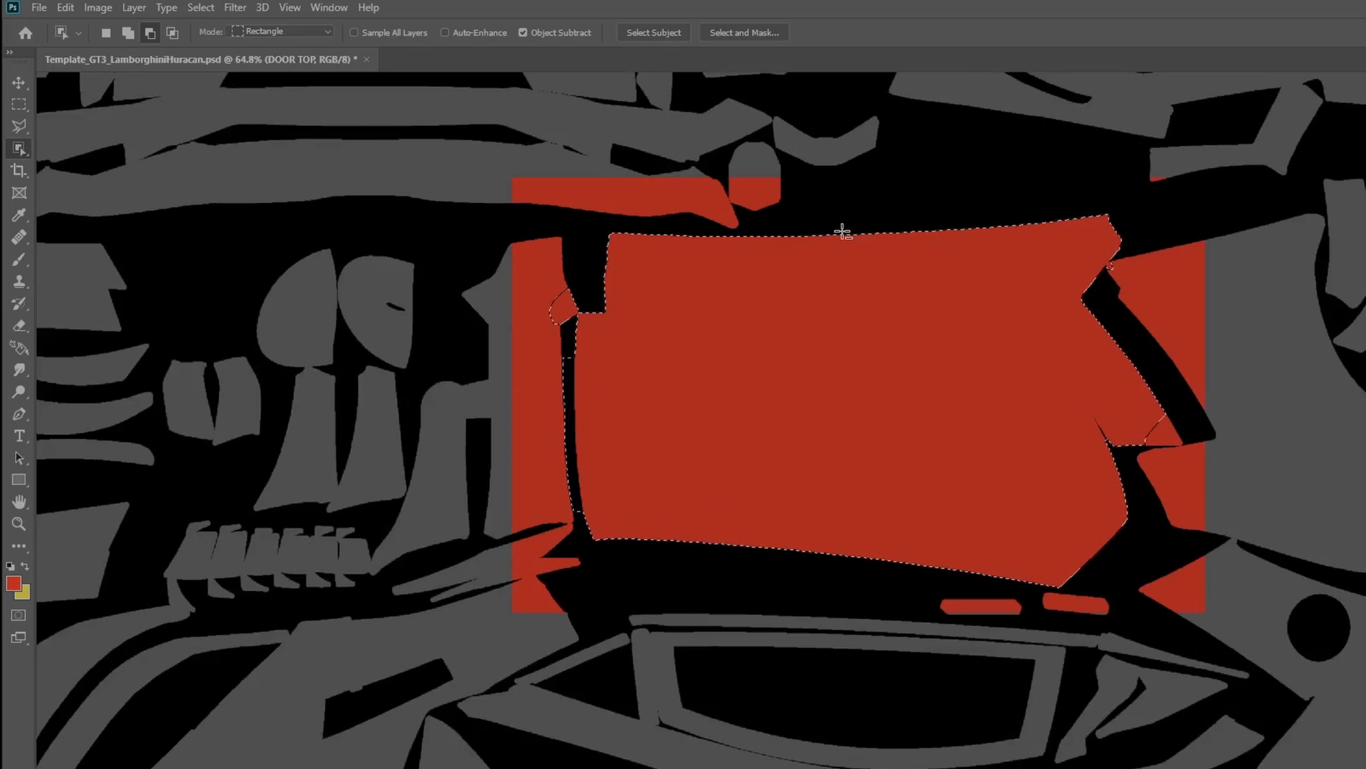
pyautogui.scroll(2, 843, 231)
pyautogui.press('shift')
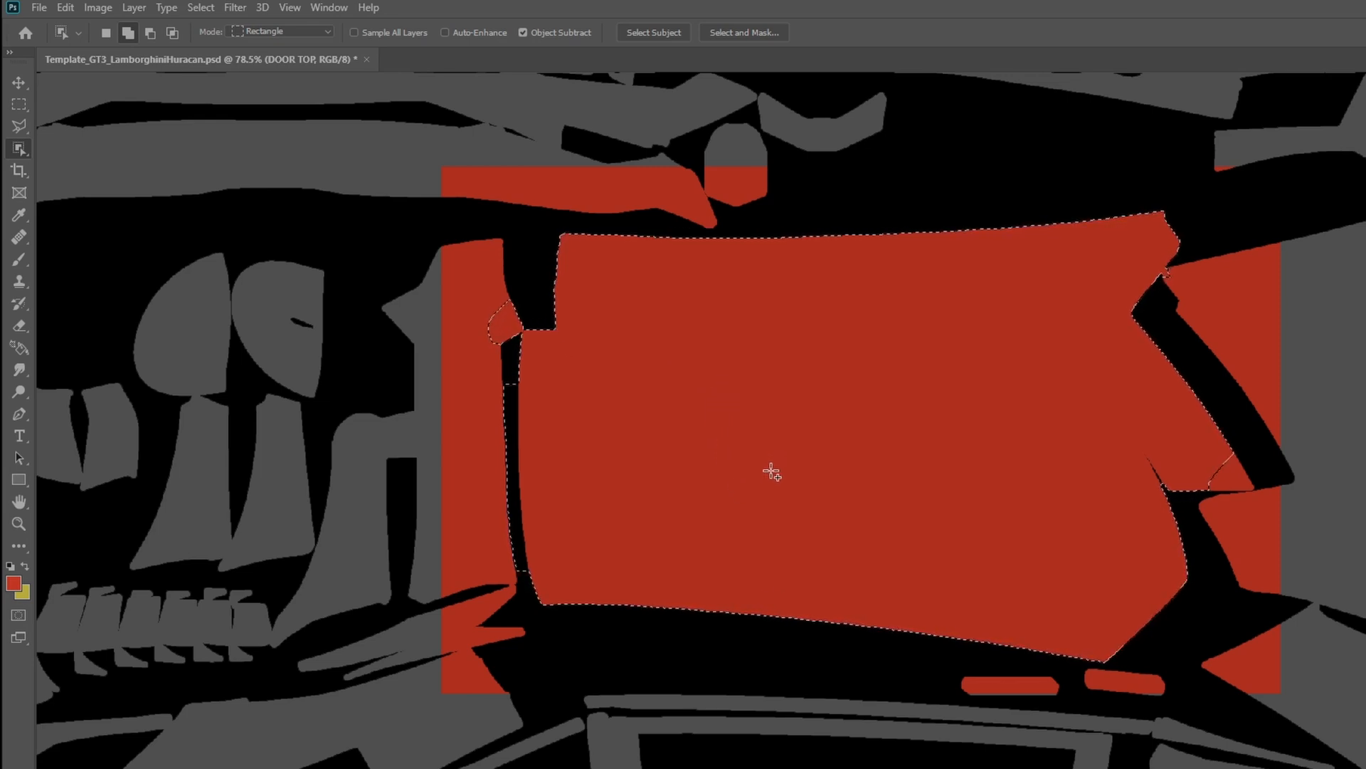
pyautogui.hotkey('ctrl', 'd')
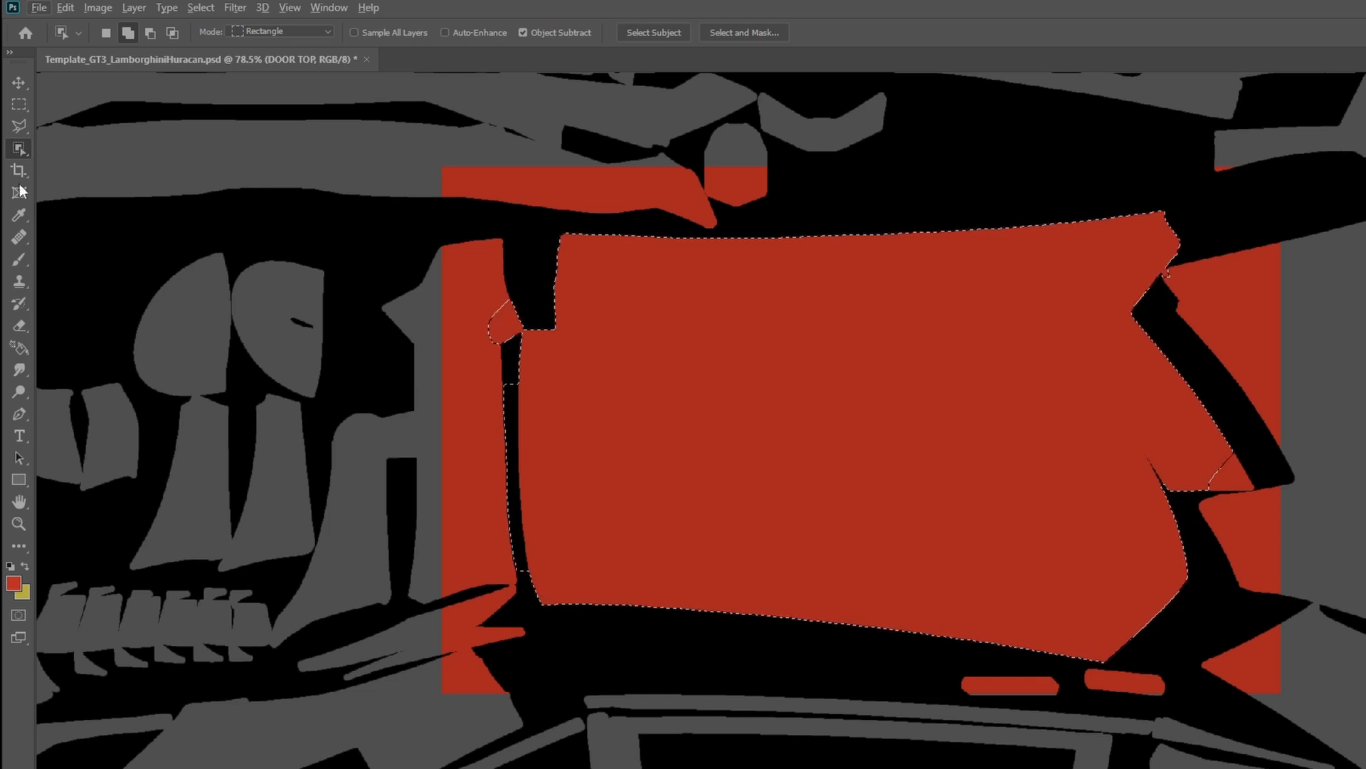
# - Switch to the Polygonal Lasso tool to refine the door panel selection
pyautogui.click(21, 126)
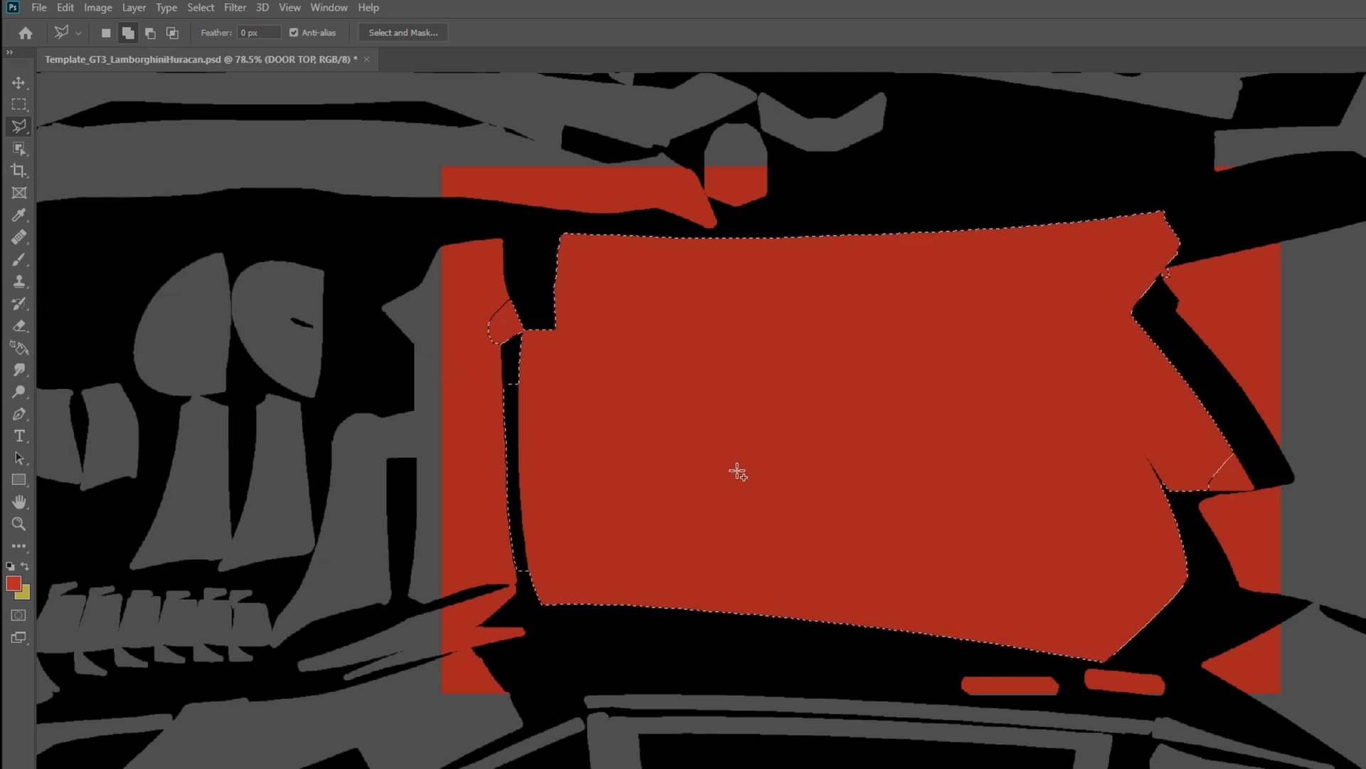
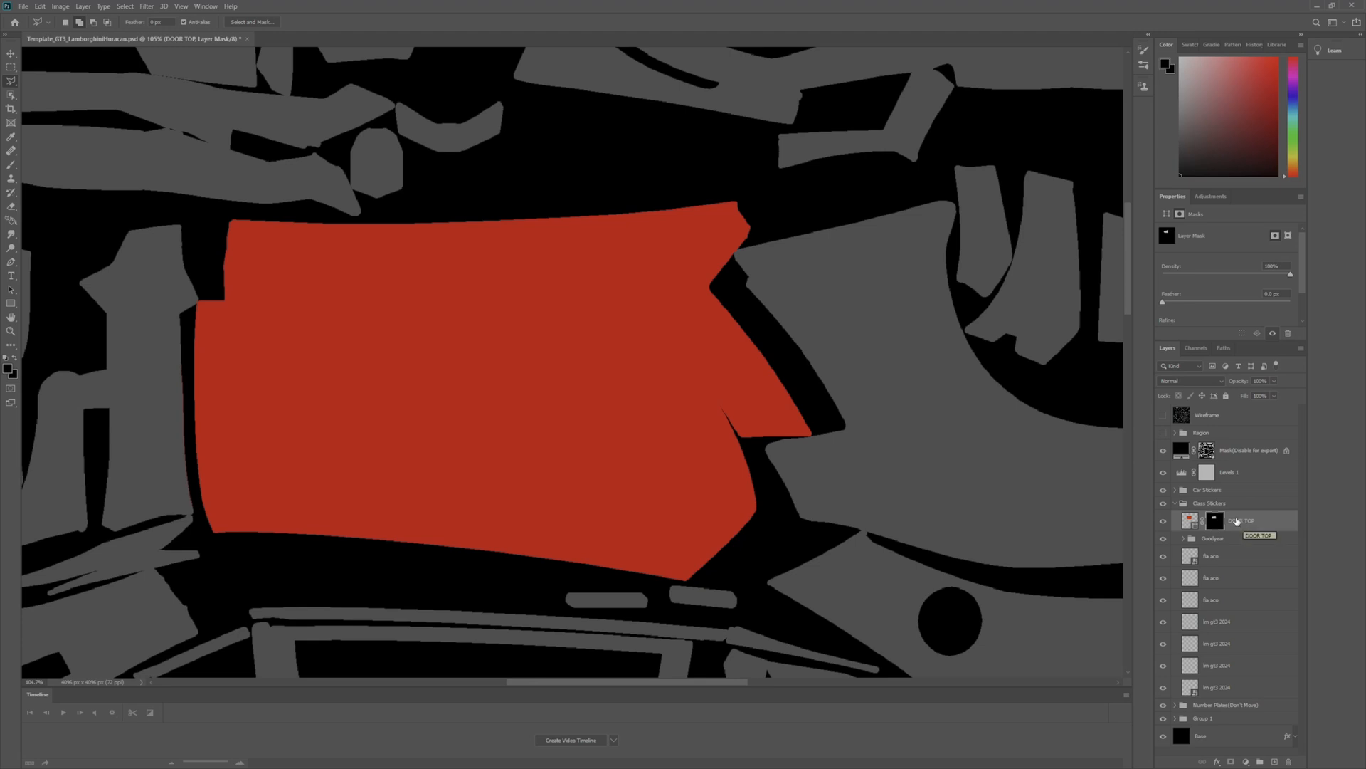
# - Try purple, black and other recently used fill colours on the DOOR TOP shape, ending on dark red
pyautogui.click(1237, 522)
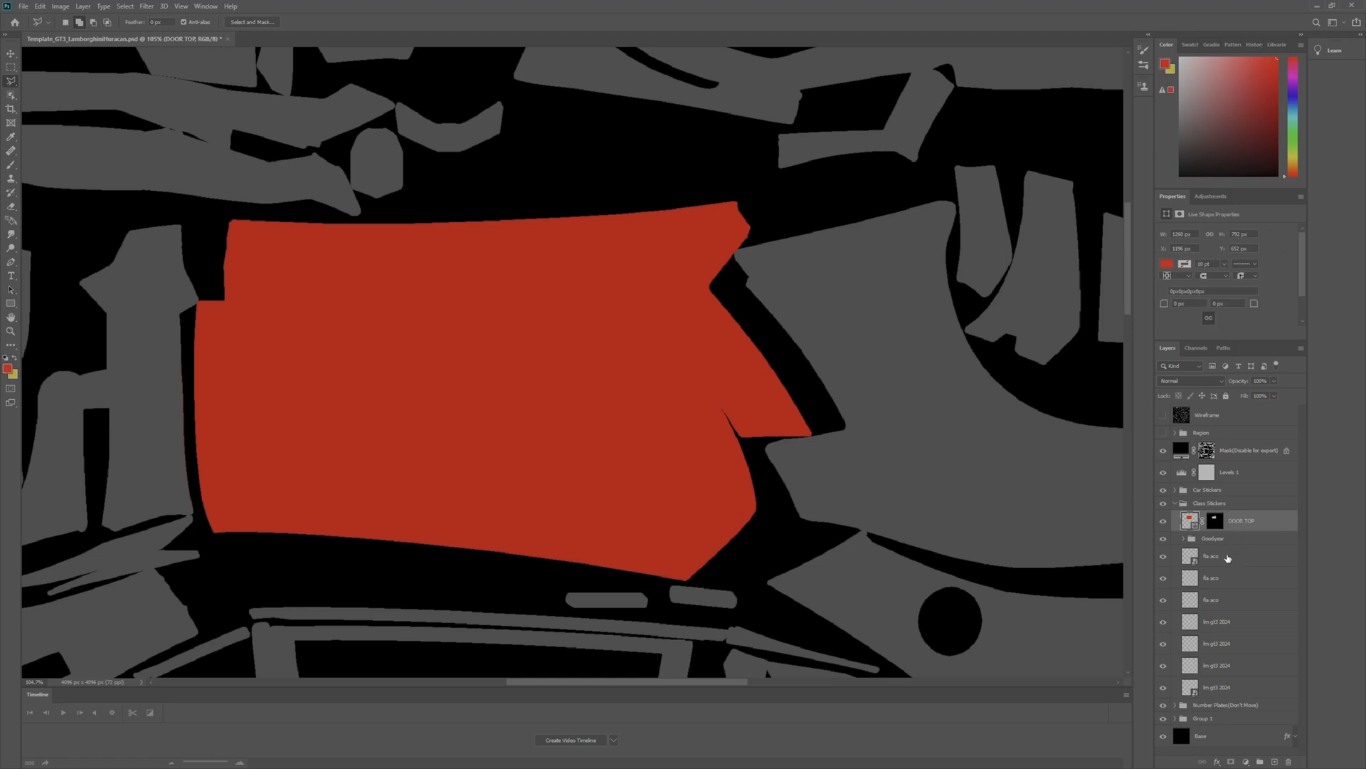
pyautogui.click(1220, 558)
pyautogui.click(1243, 525)
pyautogui.click(1167, 265)
pyautogui.click(1207, 319)
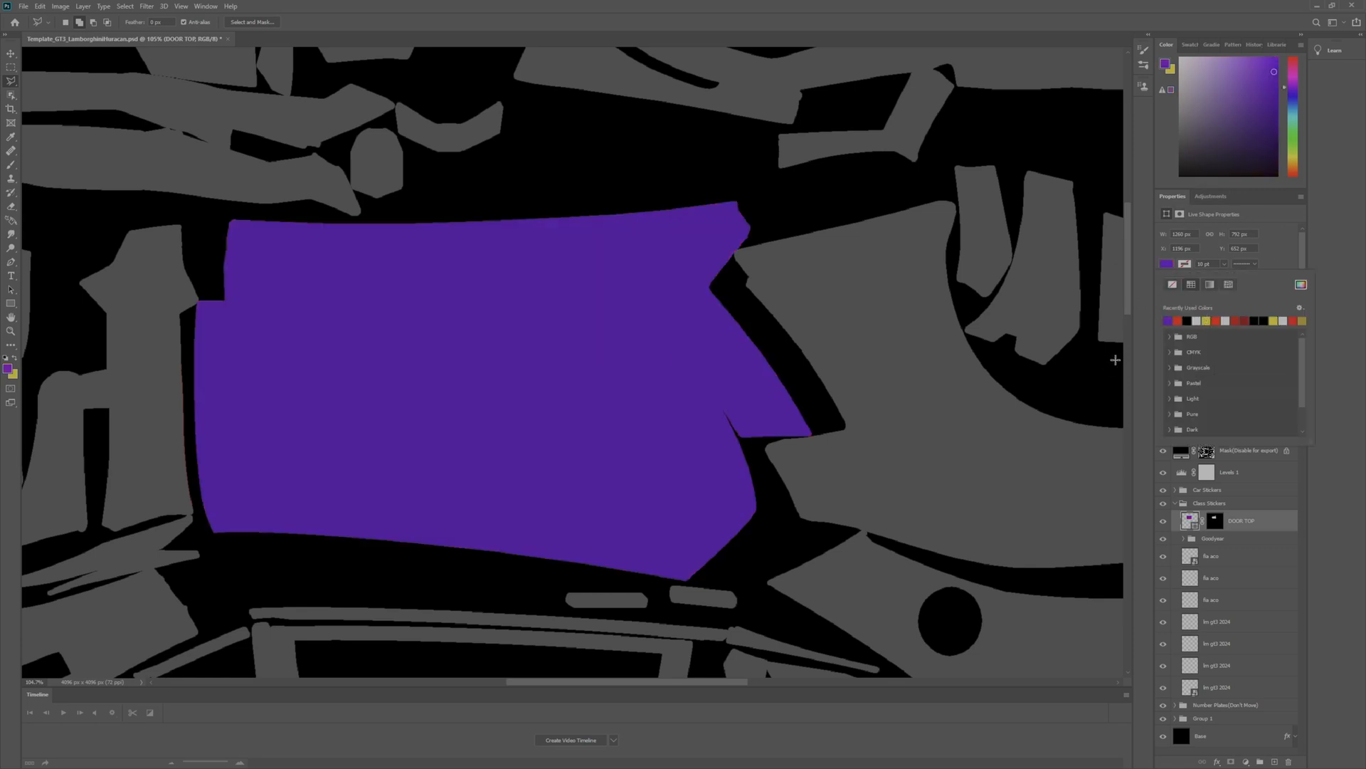
pyautogui.click(1244, 321)
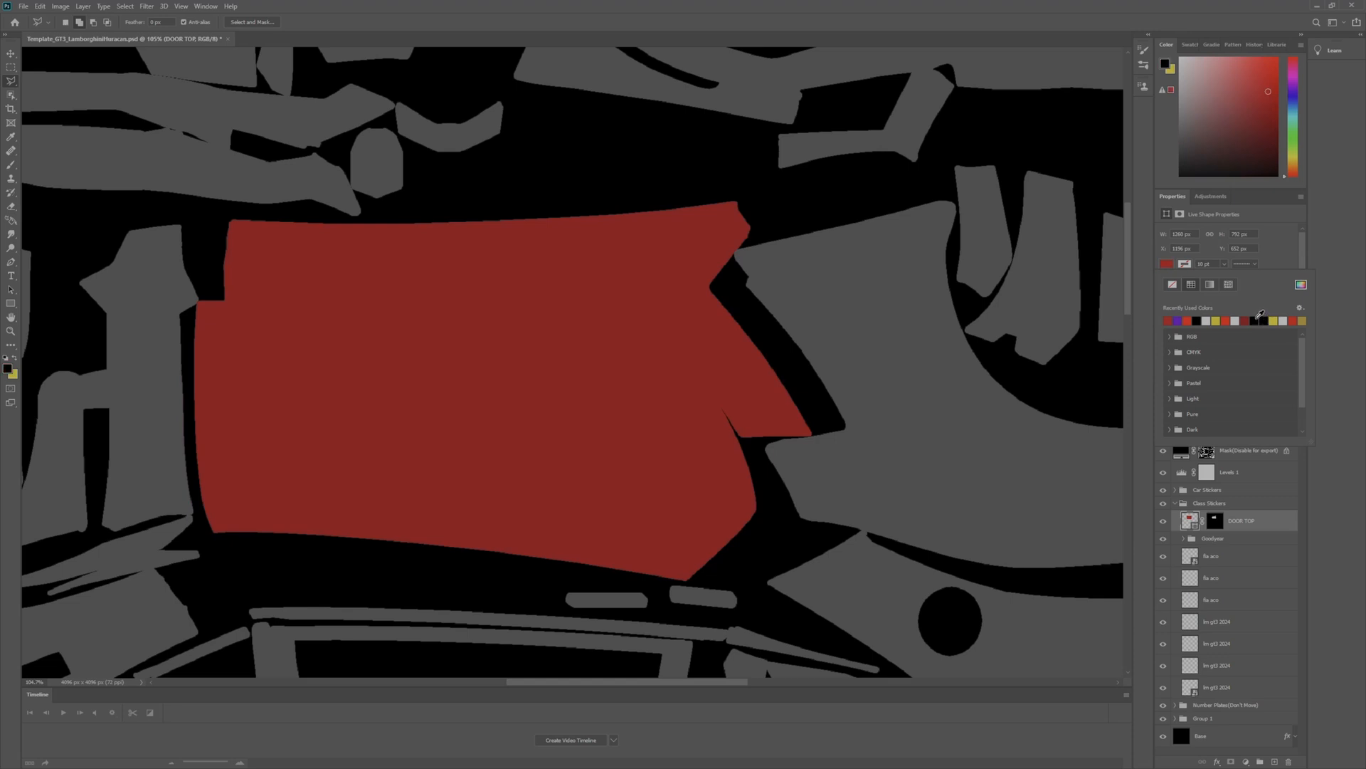
pyautogui.click(1258, 320)
pyautogui.click(1283, 320)
pyautogui.click(1216, 320)
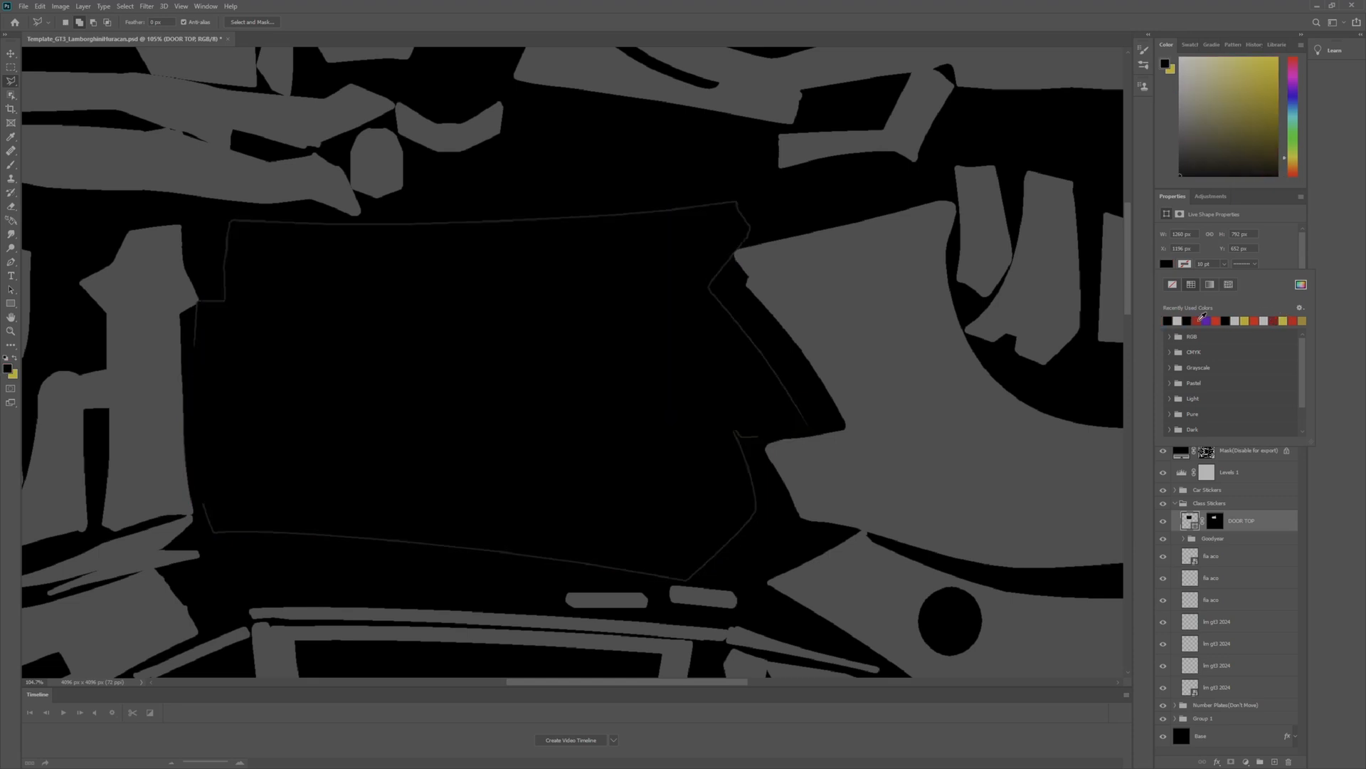
pyautogui.click(1201, 321)
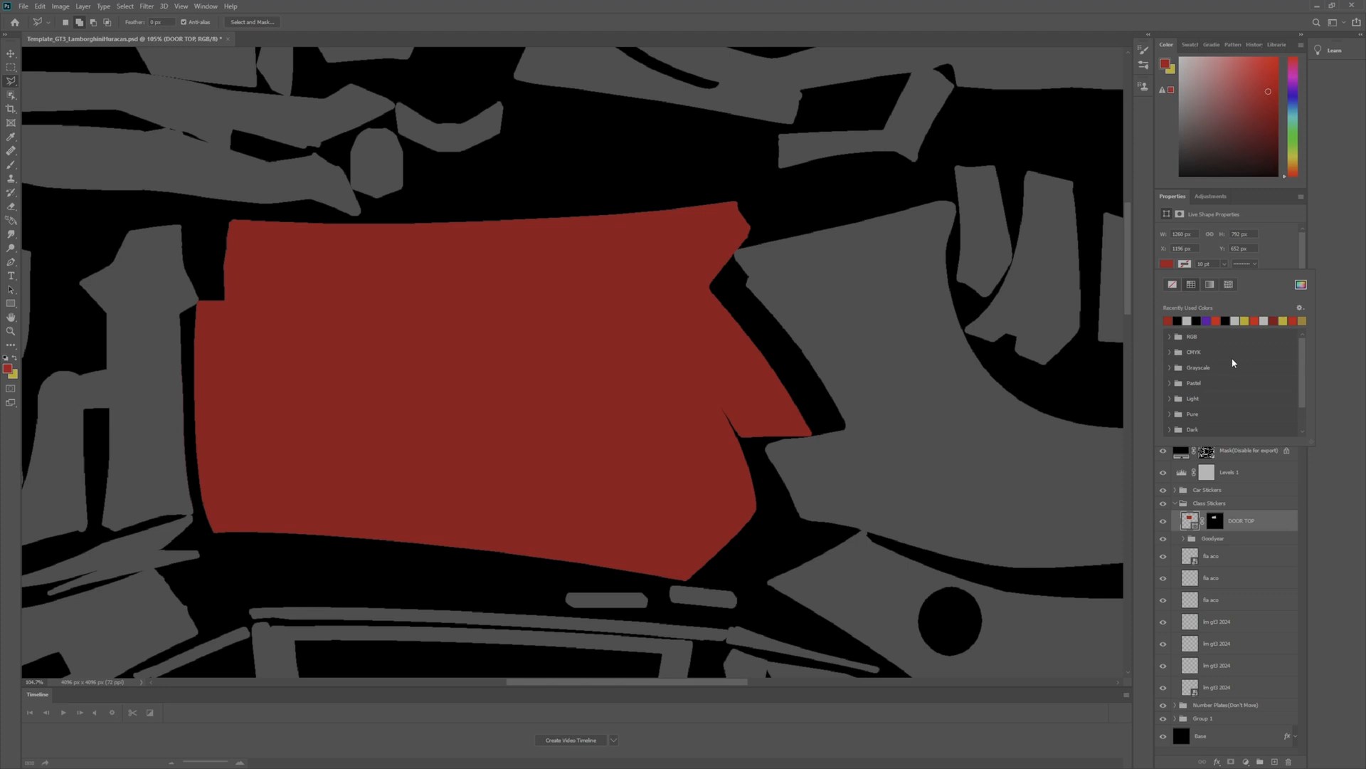
# - Draw a rectangle about 1063 by 1796 px over the template's front hood area and fill it with bright red
pyautogui.scroll(-6, 524, 494)
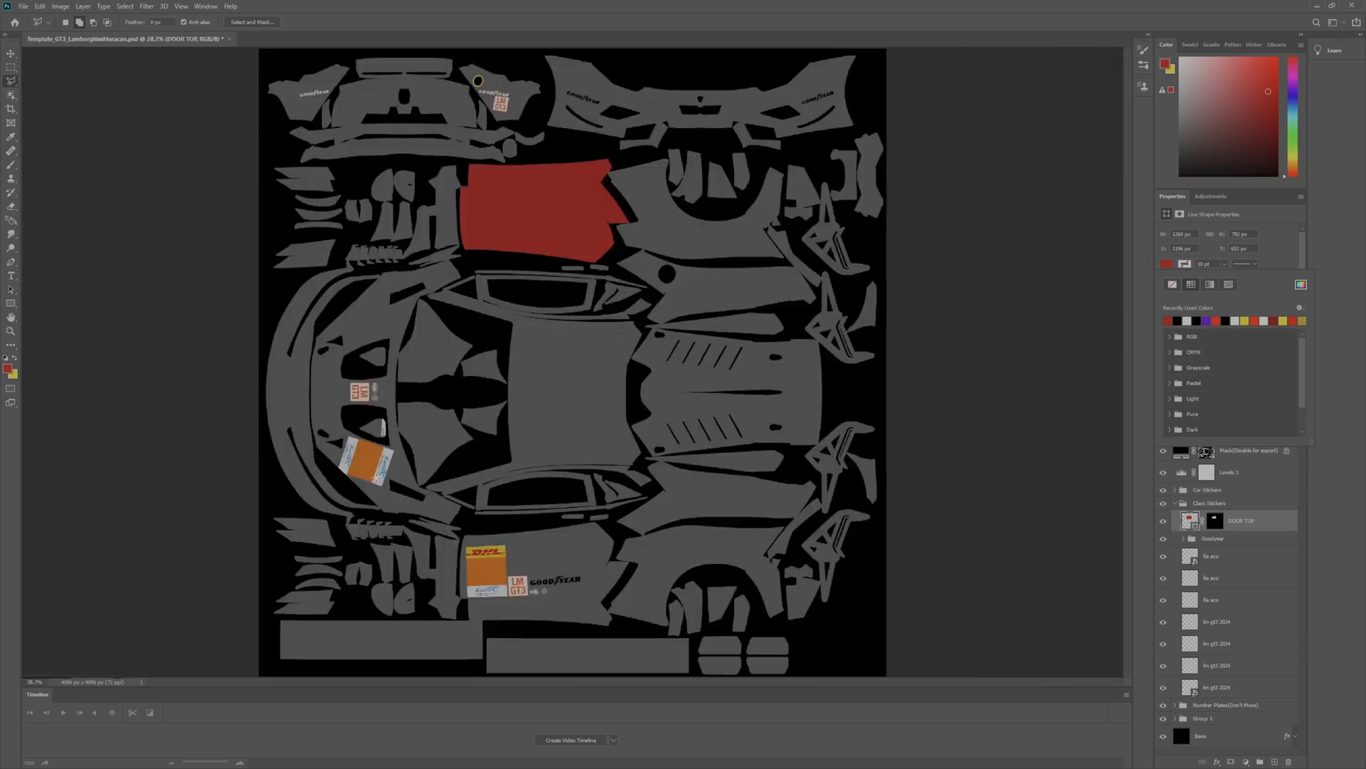
pyautogui.scroll(1, 347, 476)
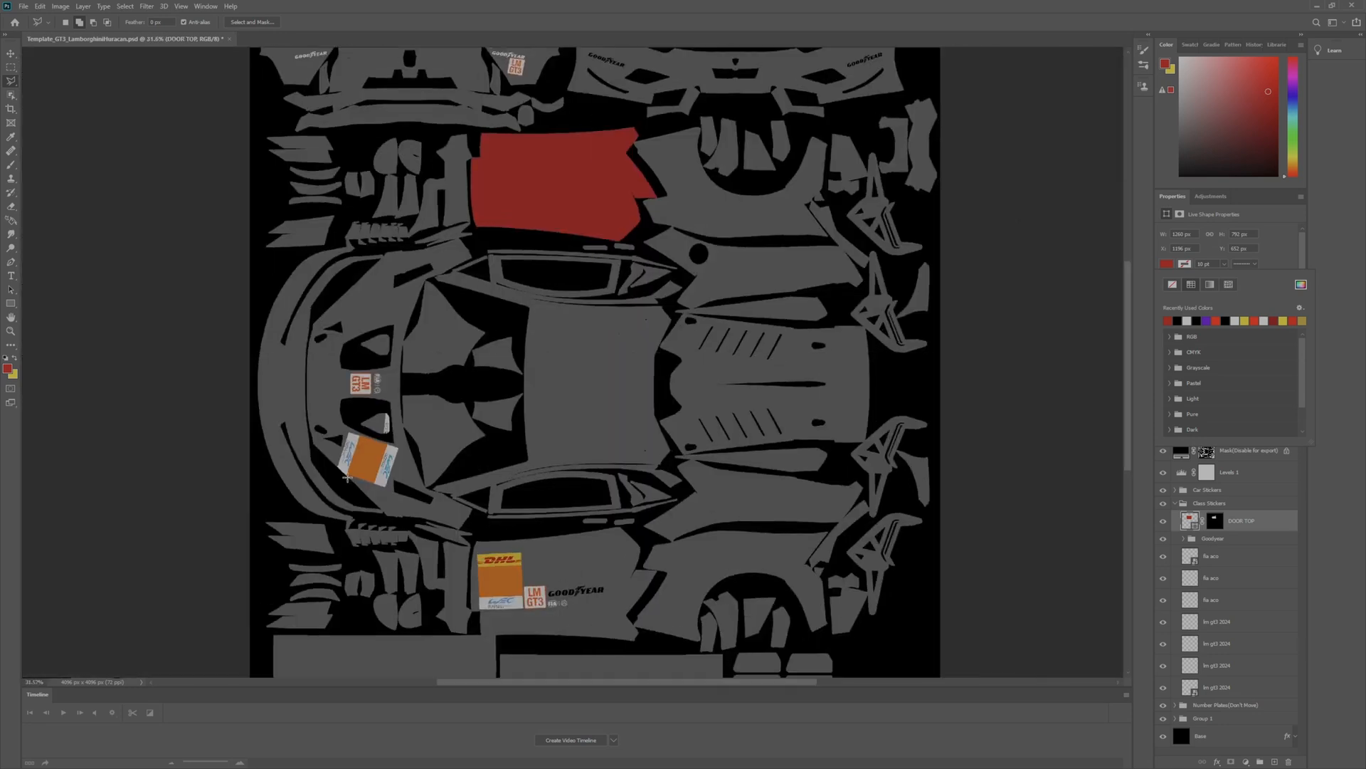
pyautogui.scroll(4, 347, 476)
pyautogui.press('w')
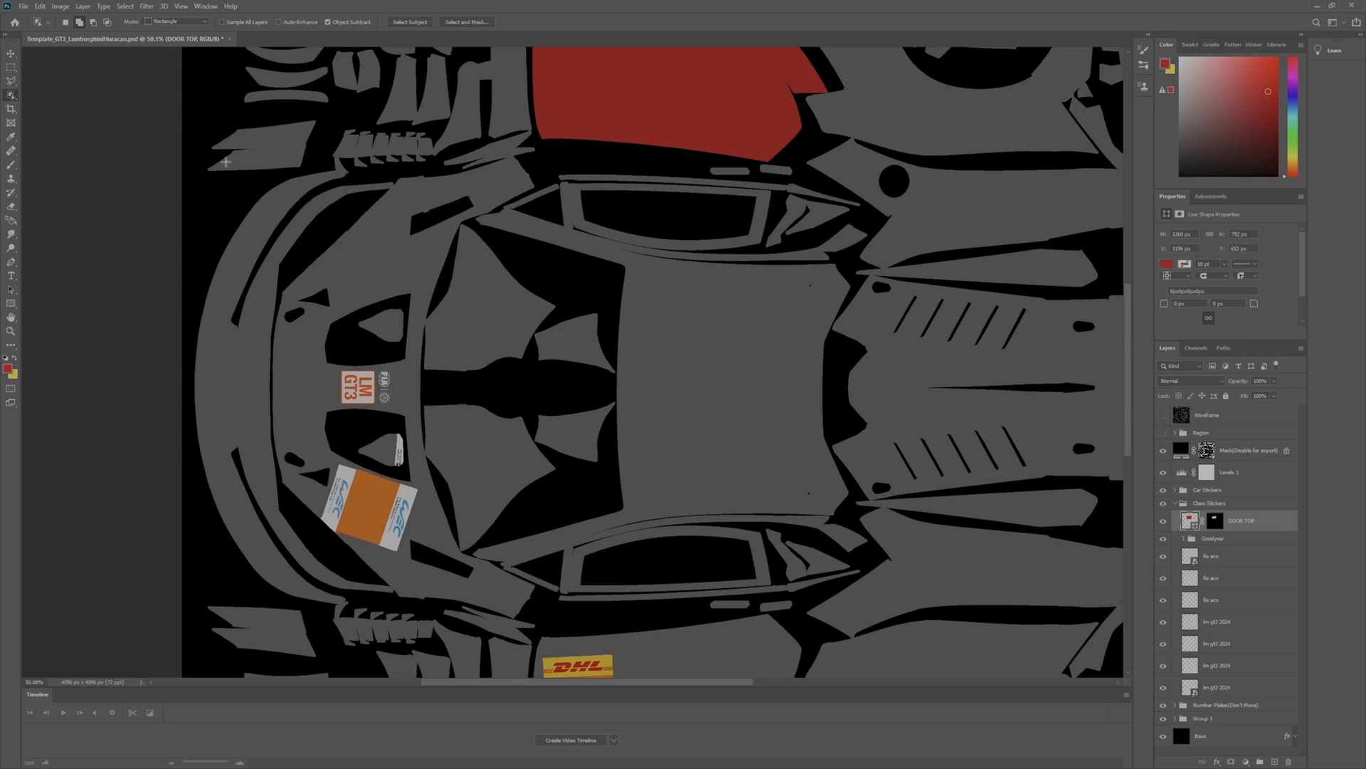
pyautogui.click(12, 304)
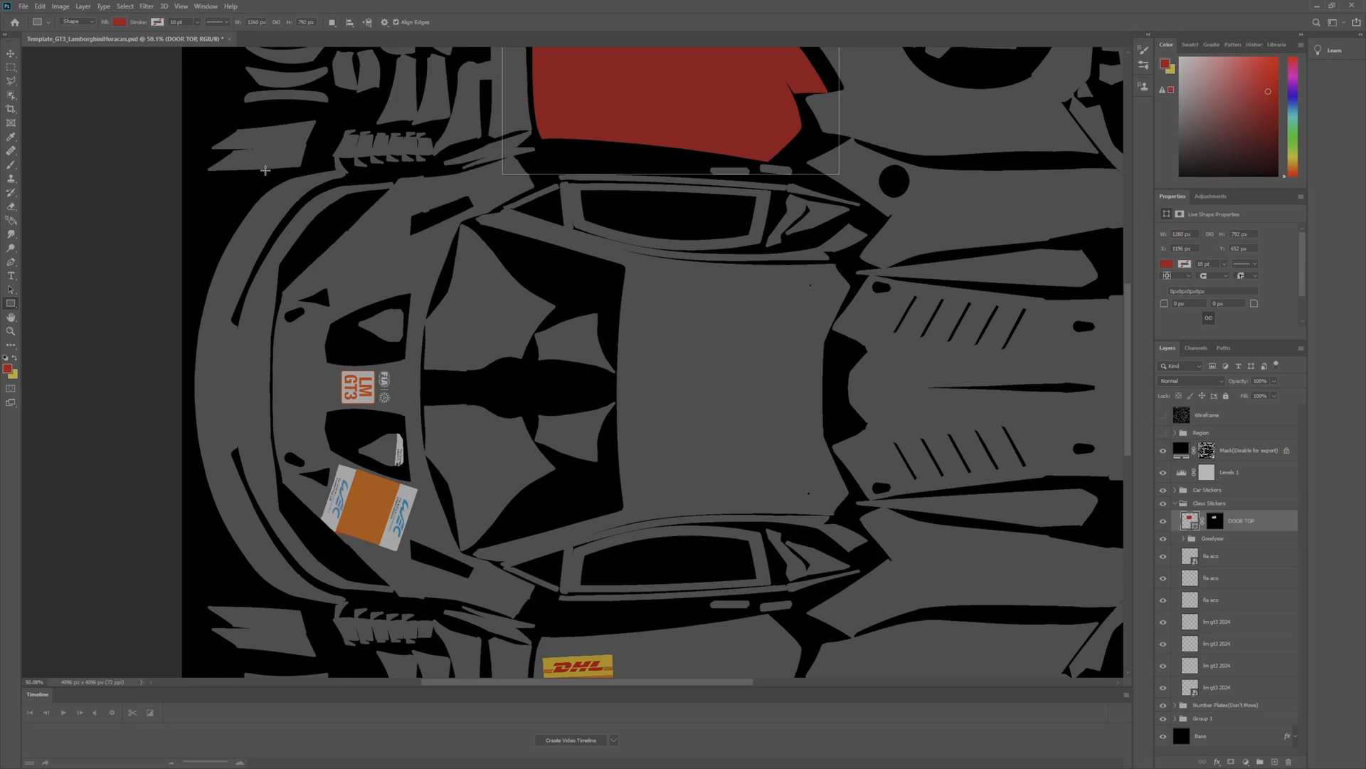
pyautogui.moveTo(273, 143); pyautogui.dragTo(547, 627)
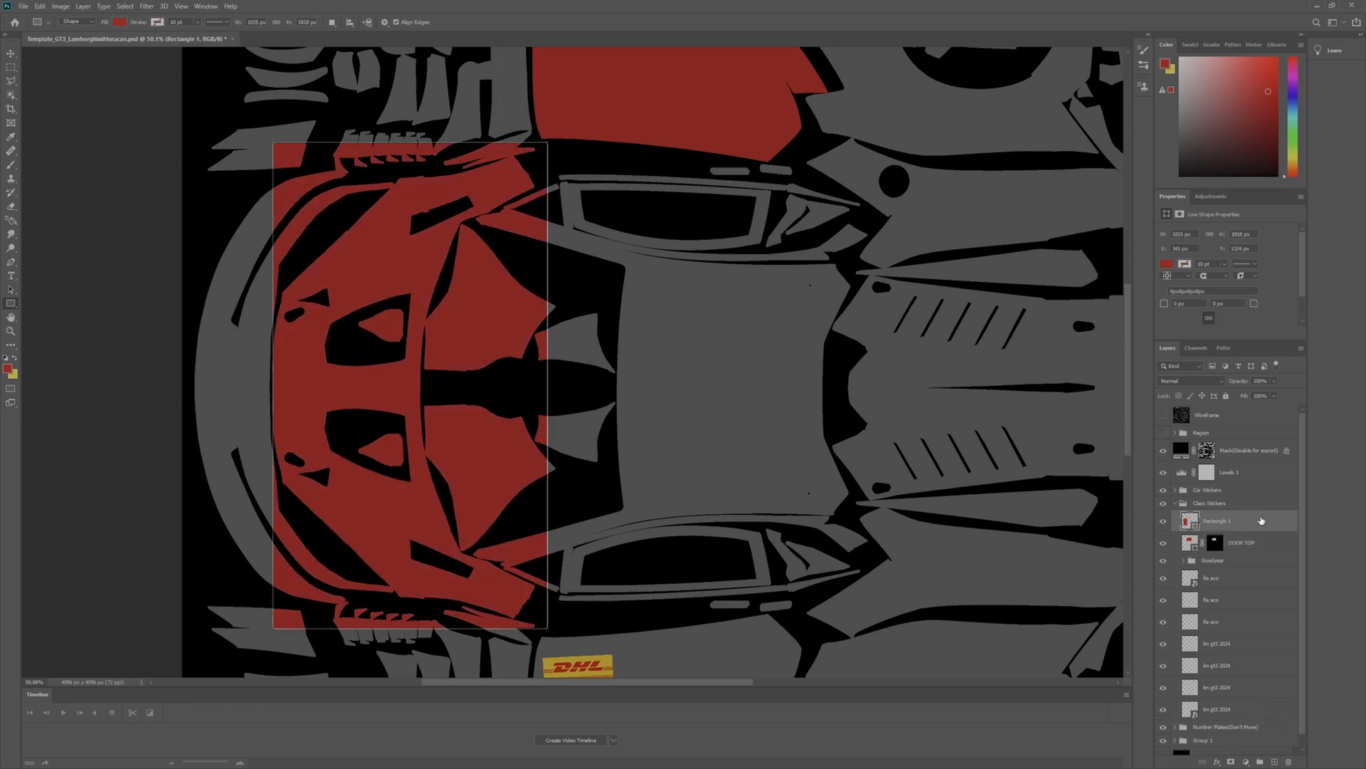
pyautogui.hotkey('ctrl', 'z')
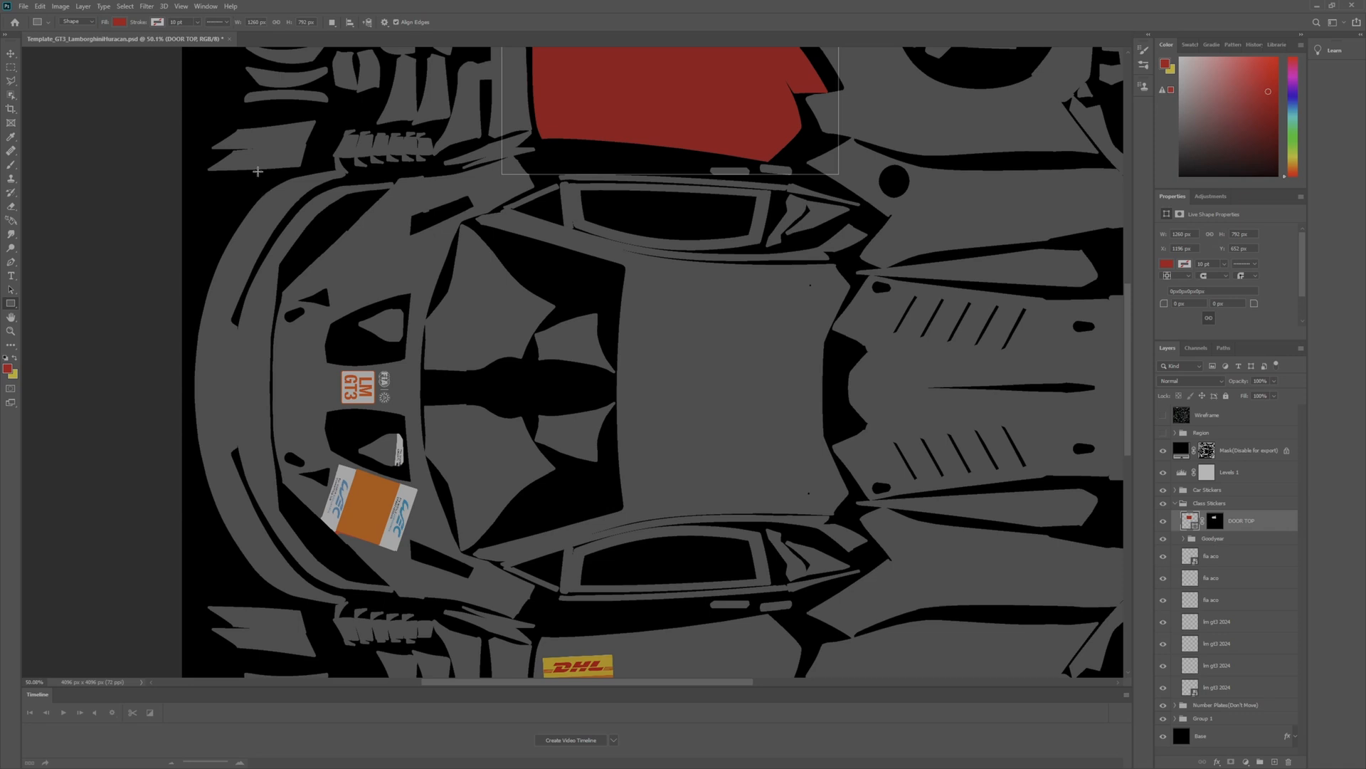
pyautogui.moveTo(260, 146); pyautogui.dragTo(543, 626)
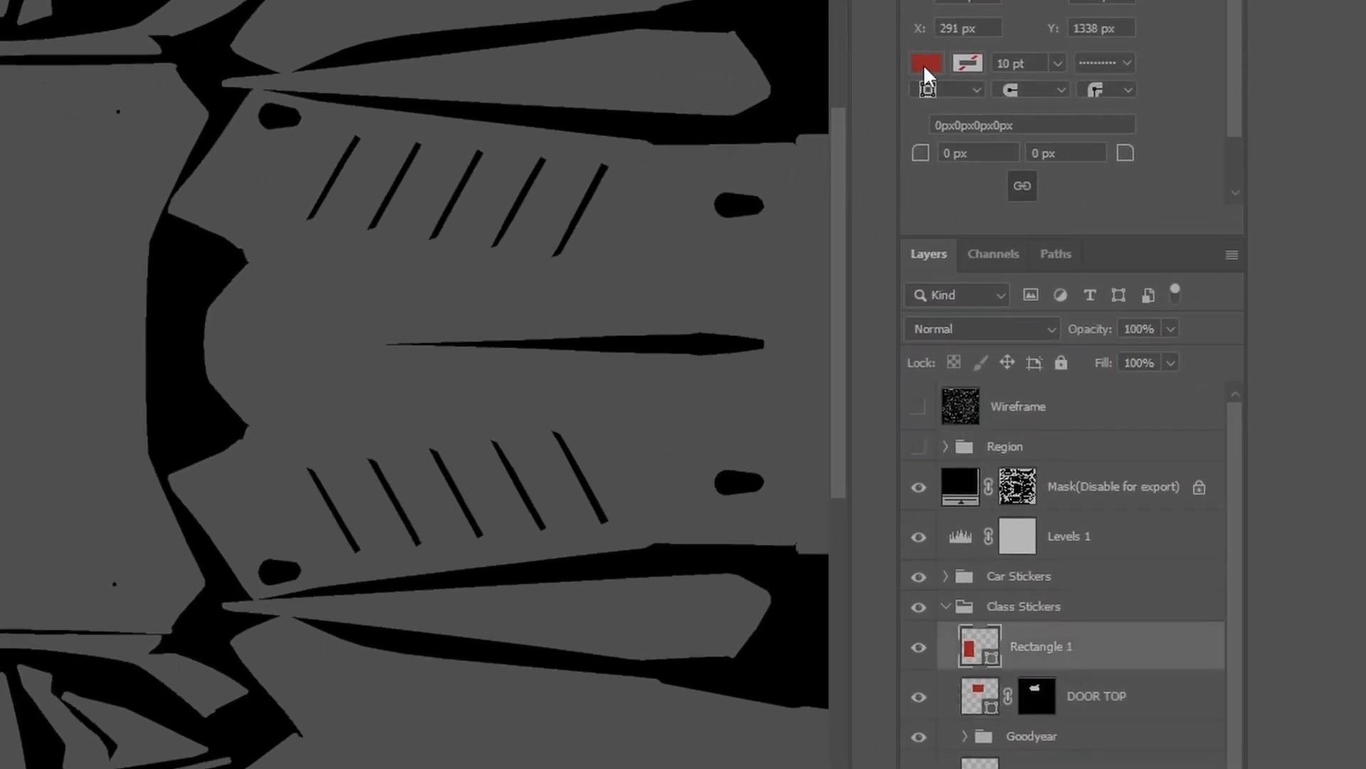
pyautogui.click(925, 62)
pyautogui.click(952, 192)
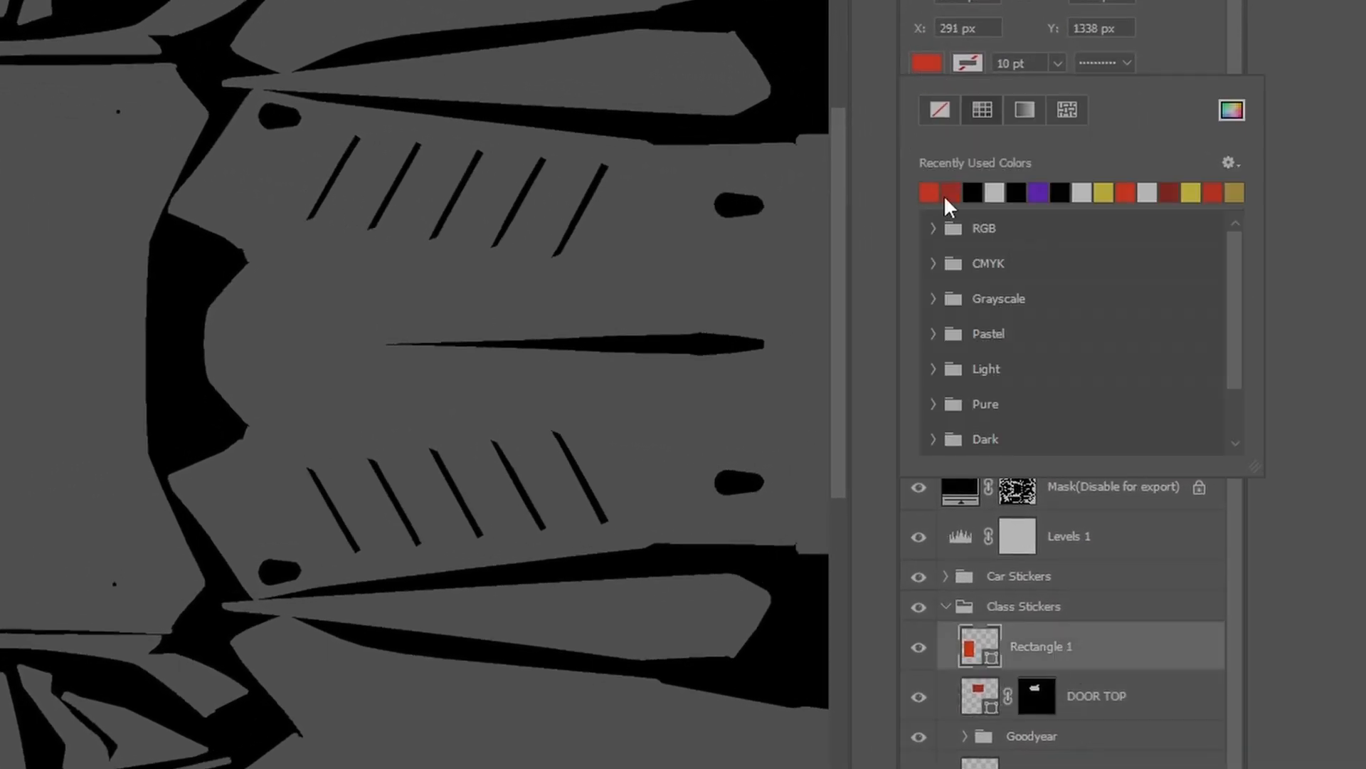
# - Set the DOOR TOP shape's fill to the same bright red as the hood rectangle
pyautogui.click(1074, 696)
pyautogui.click(1103, 696)
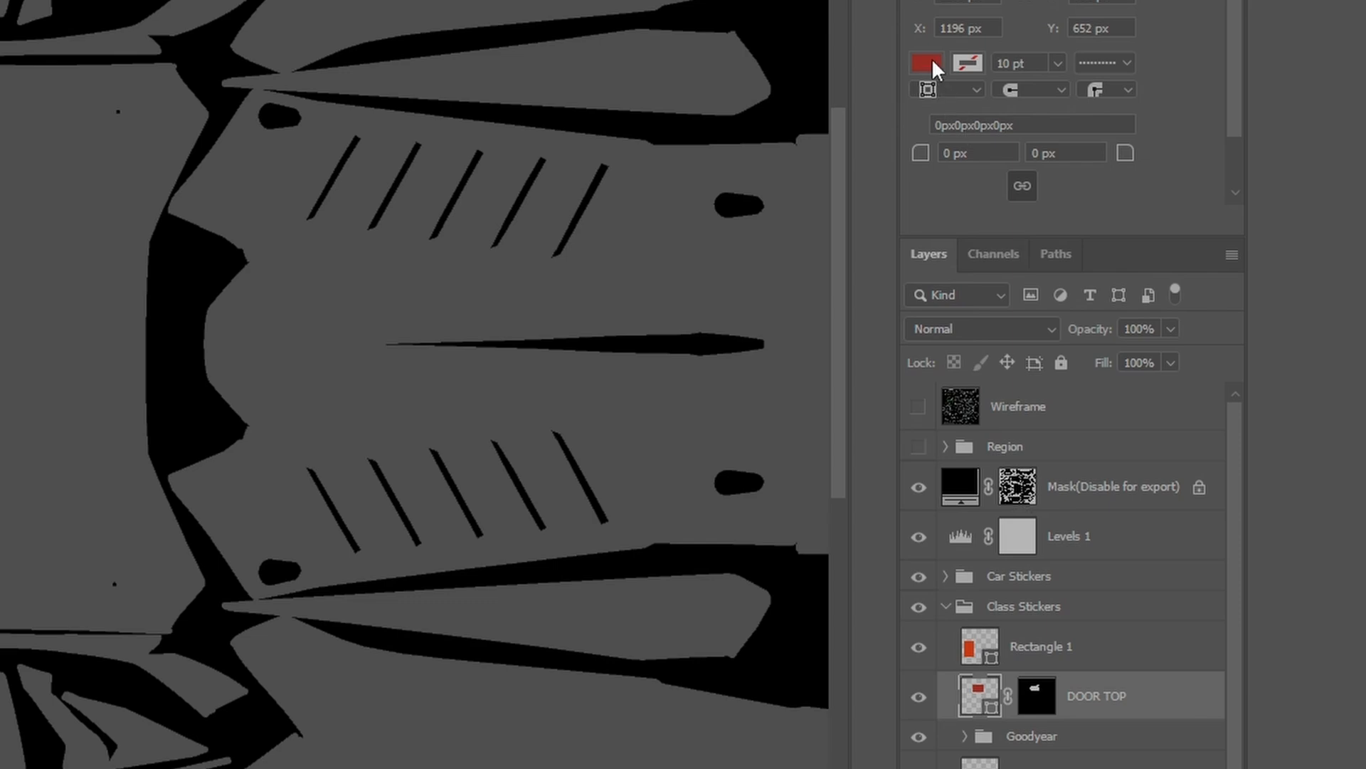
pyautogui.click(927, 63)
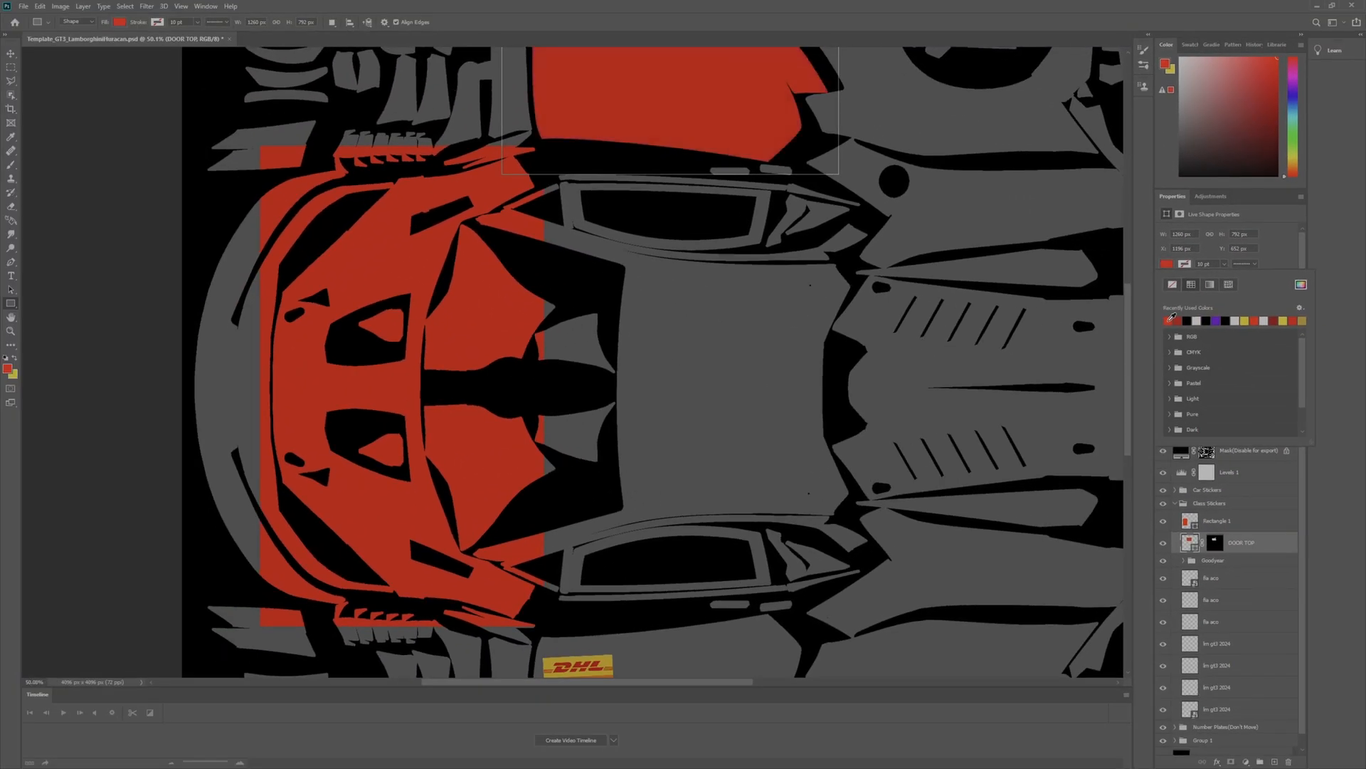
# - On the hood rectangle's layer, select the front hood panel's shape using the Object Selection tool
pyautogui.click(1233, 520)
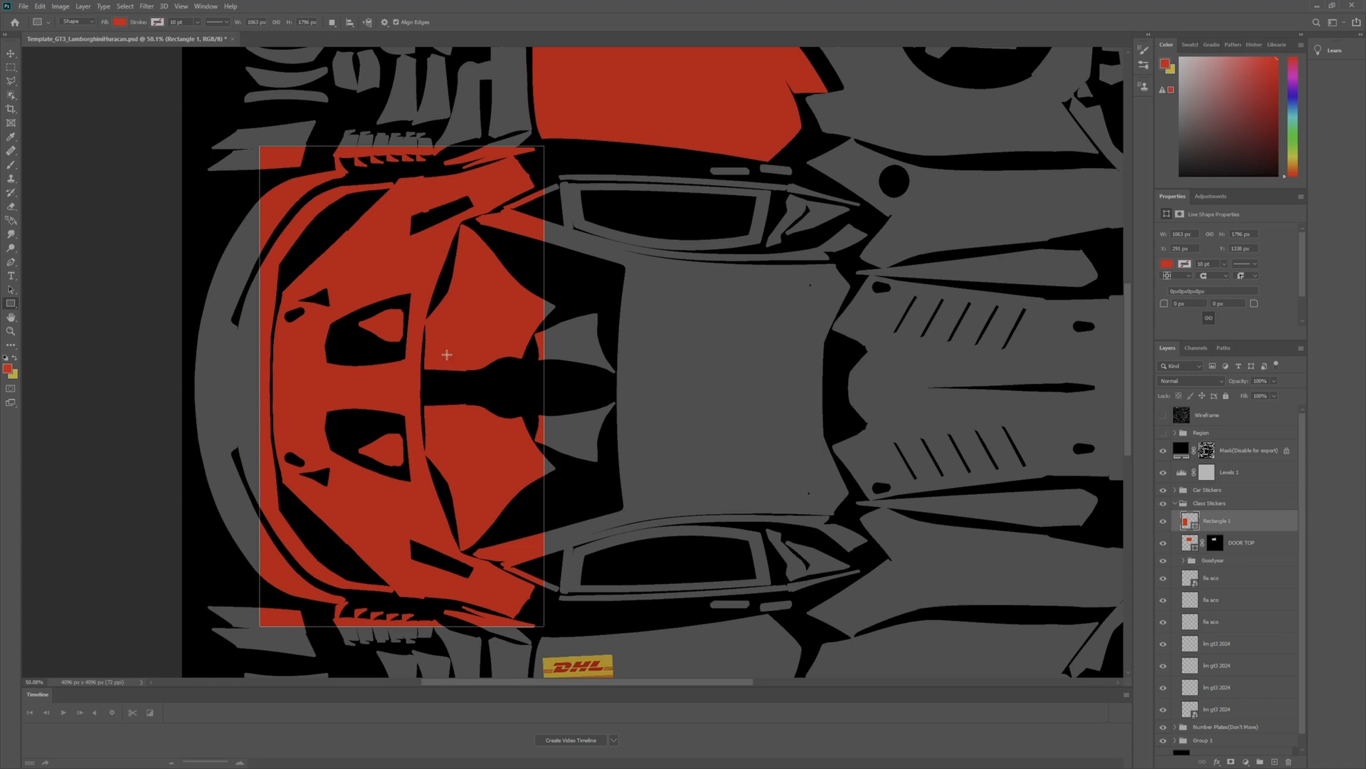
pyautogui.click(11, 97)
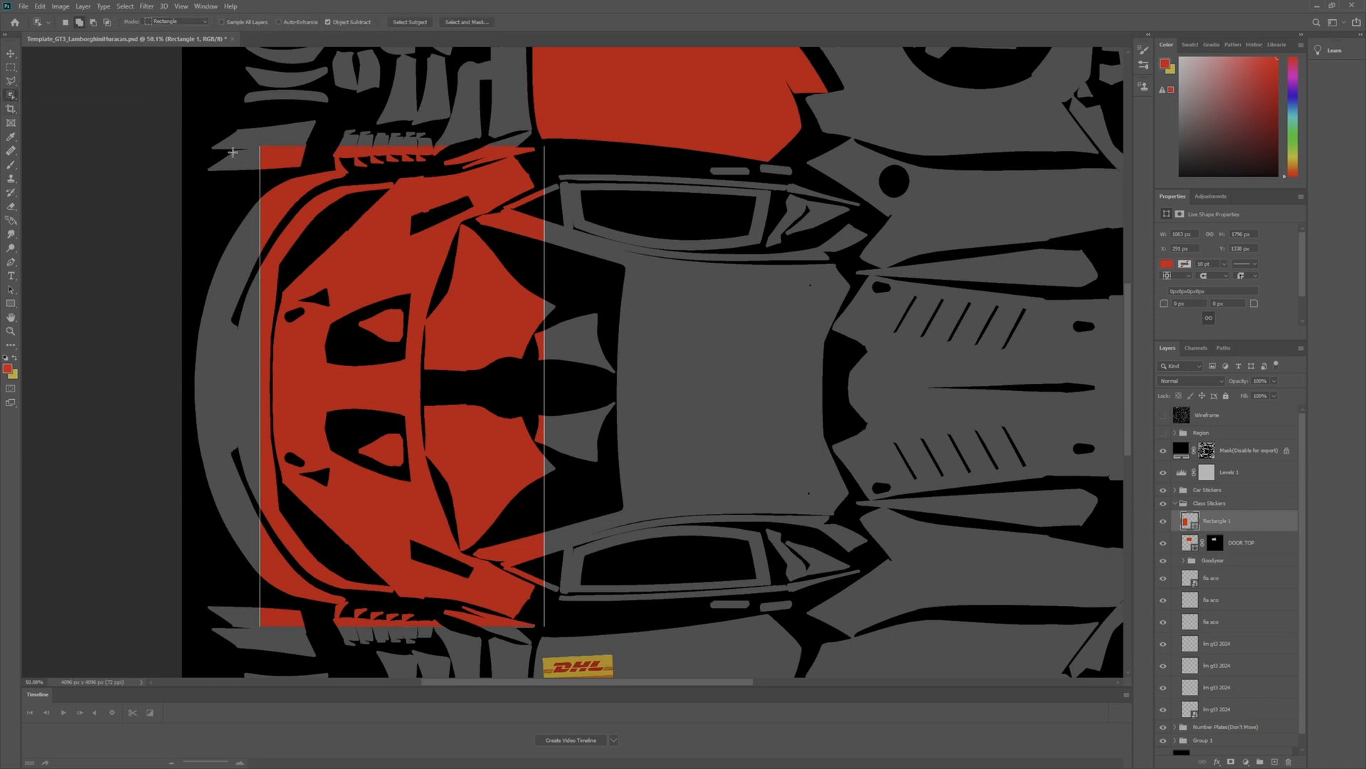
pyautogui.moveTo(263, 151); pyautogui.dragTo(550, 624)
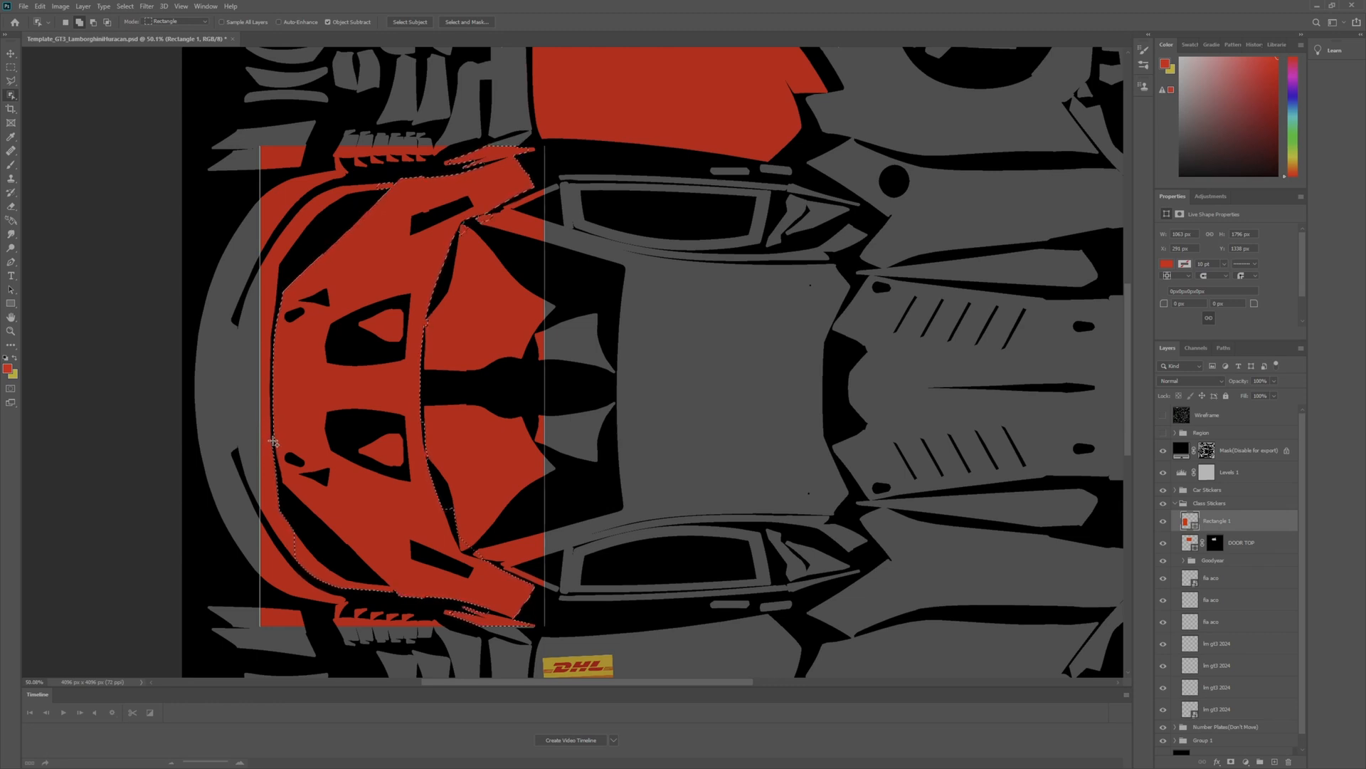
pyautogui.scroll(5, 282, 466)
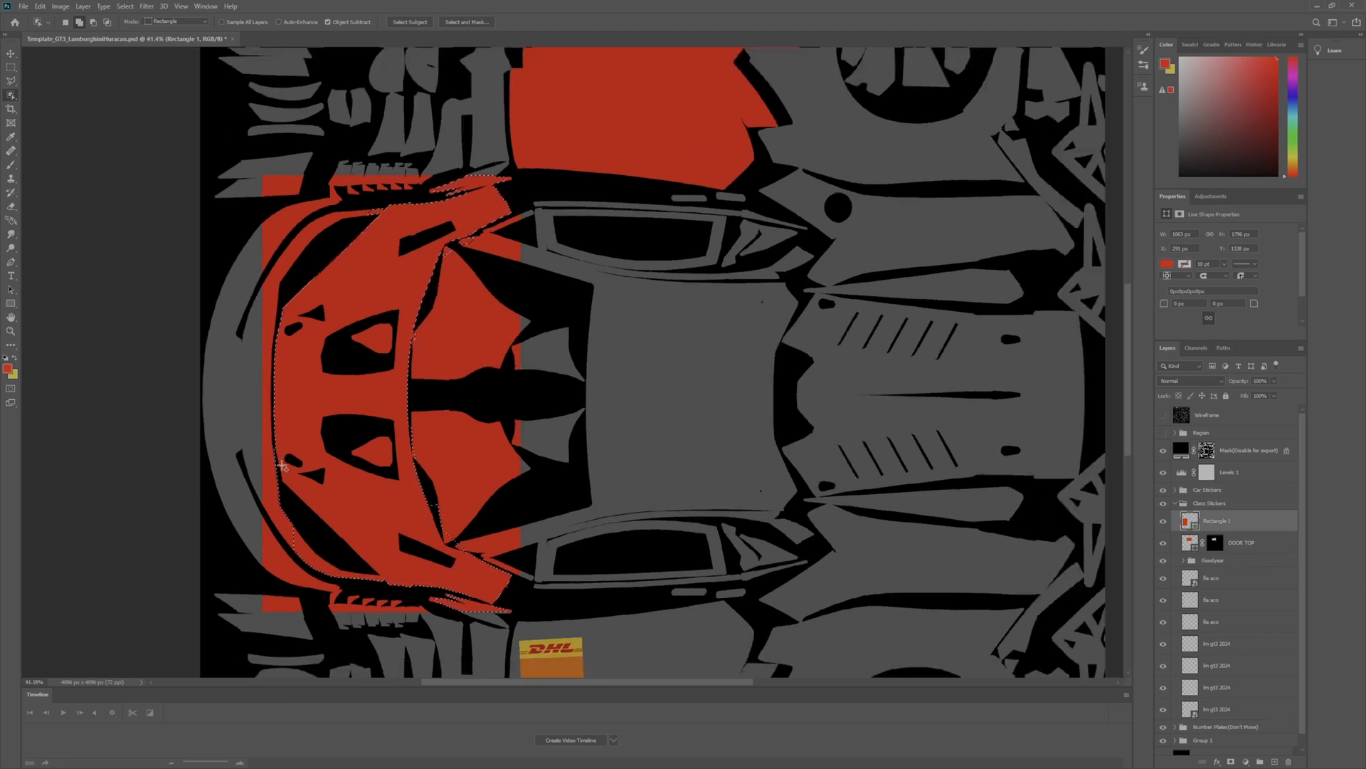
pyautogui.scroll(2, 349, 627)
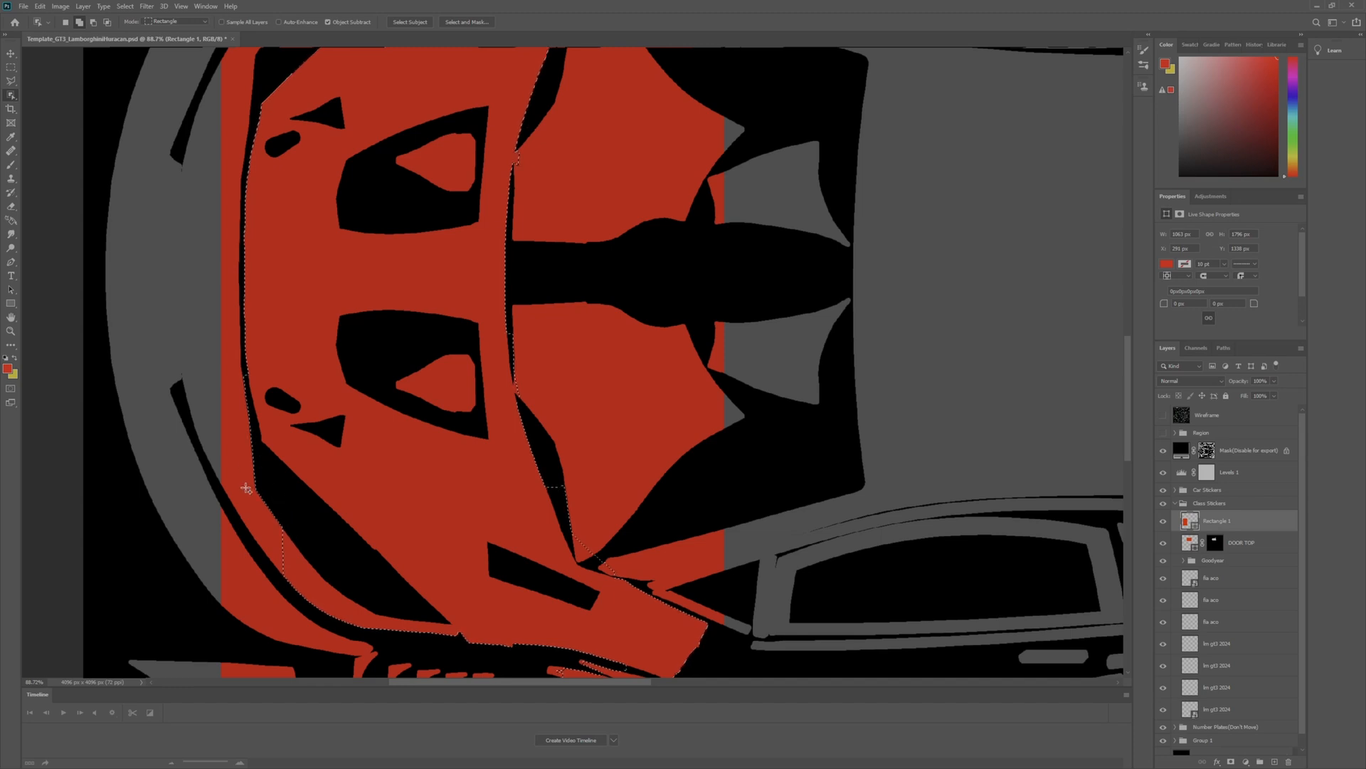
# - Subtract the curved bumper strip beside the hood's lower front edge from the selection with the Polygonal Lasso
pyautogui.click(15, 80)
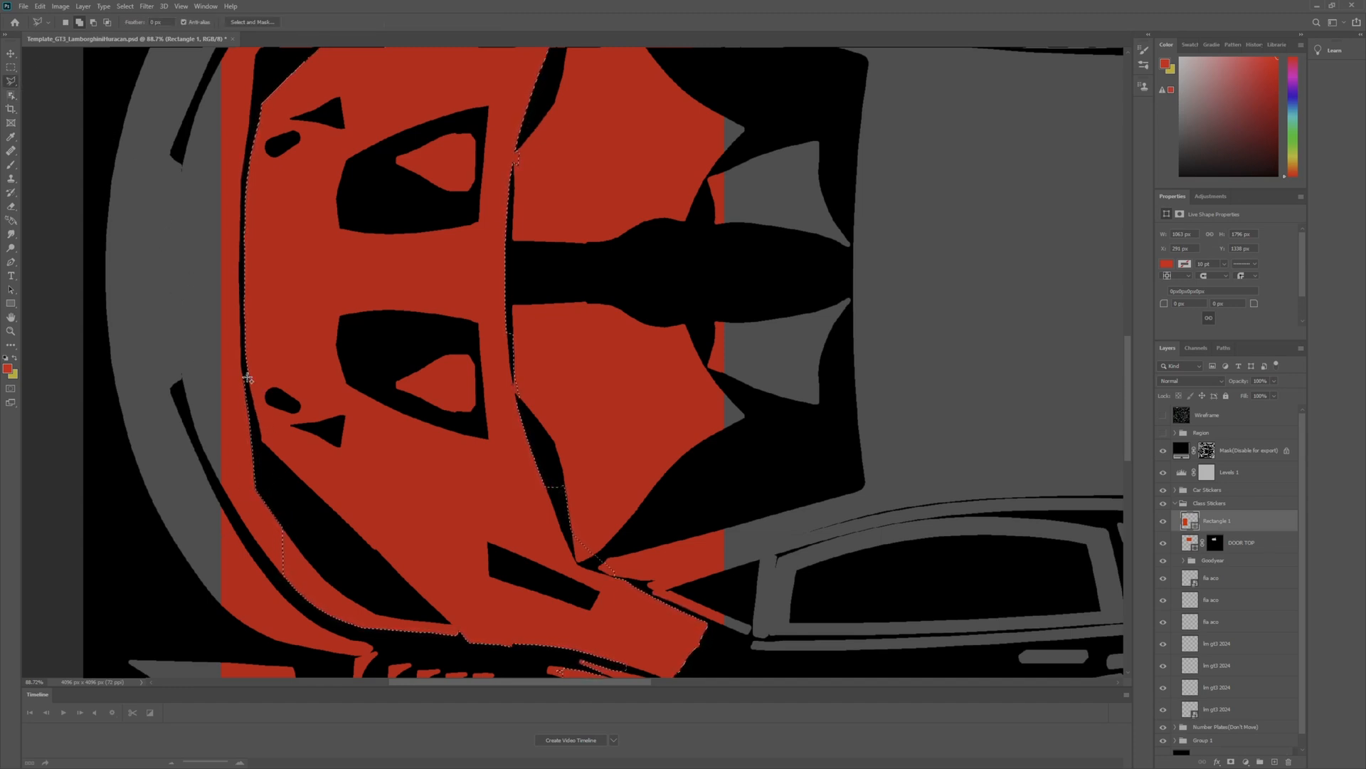
pyautogui.scroll(1, 243, 367)
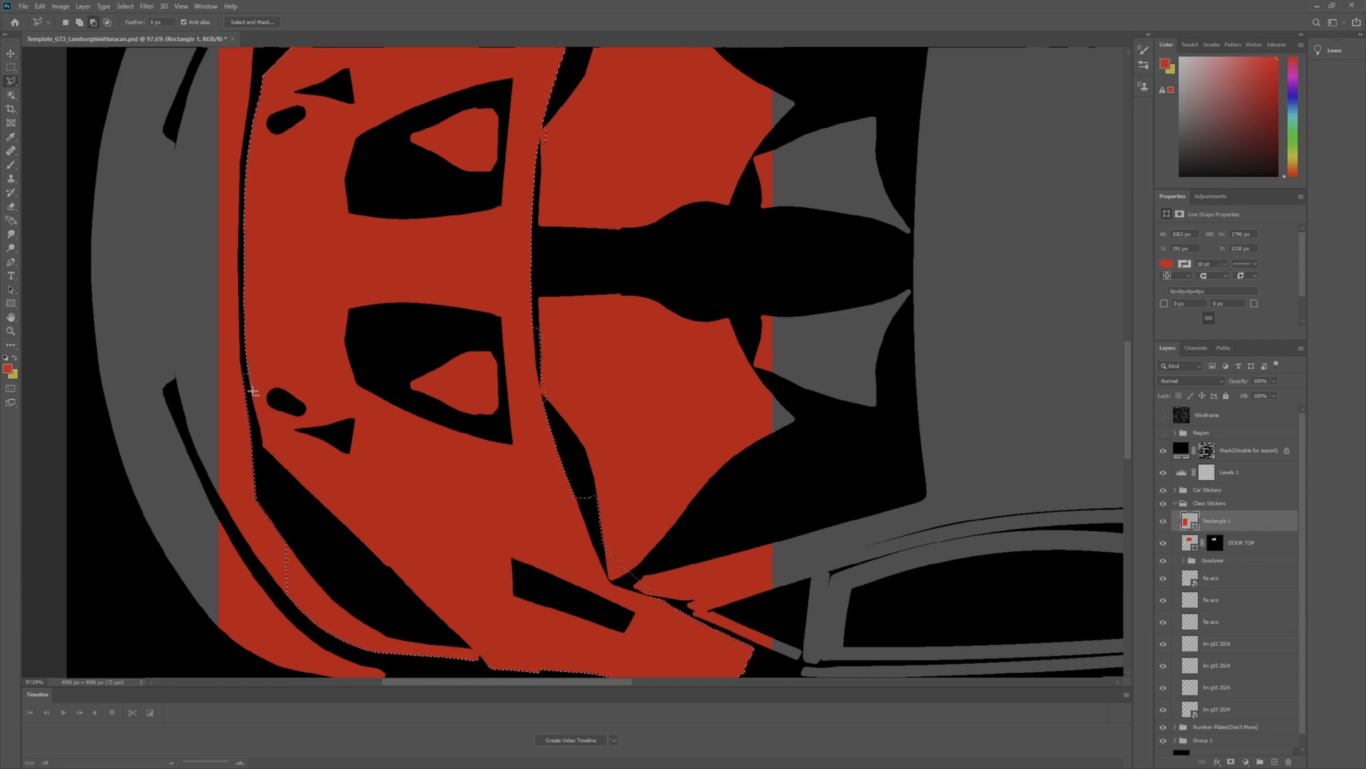
pyautogui.click(242, 260)
pyautogui.click(283, 389)
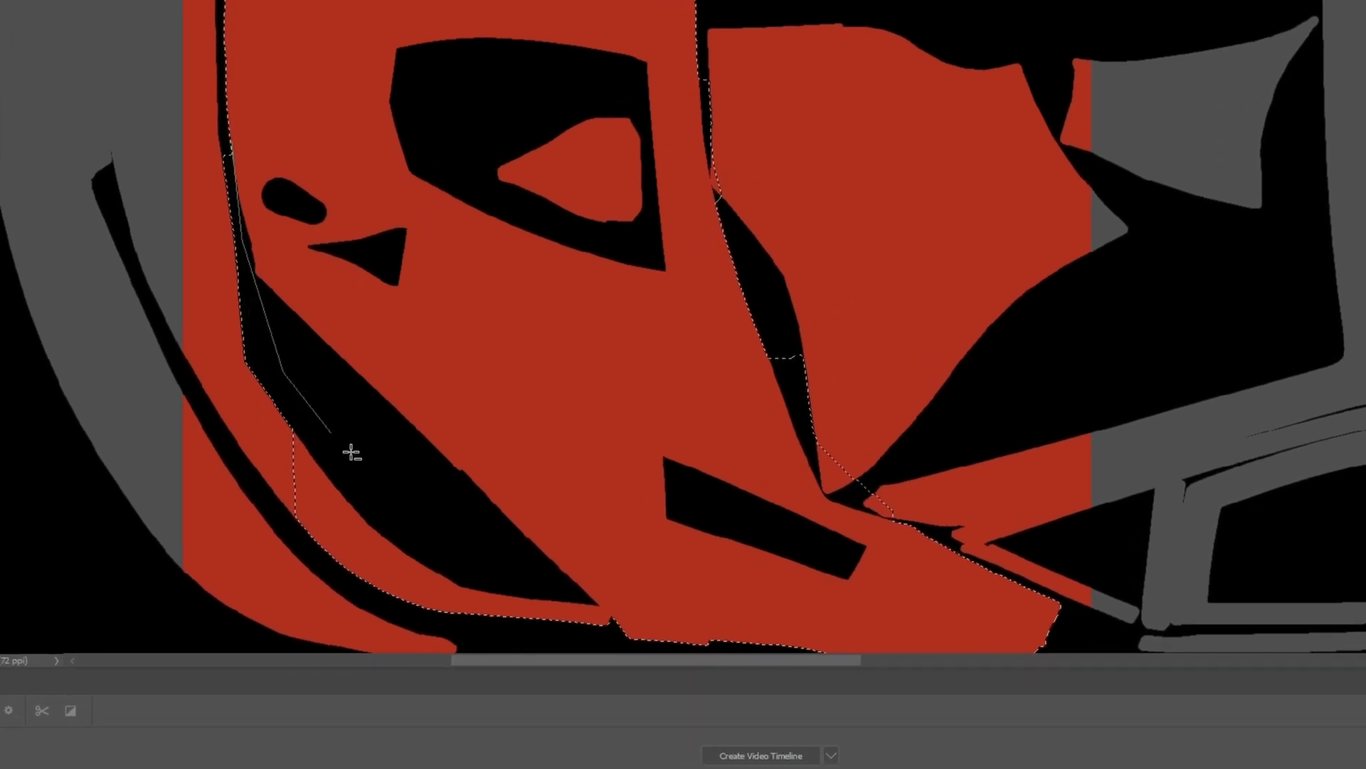
pyautogui.click(511, 555)
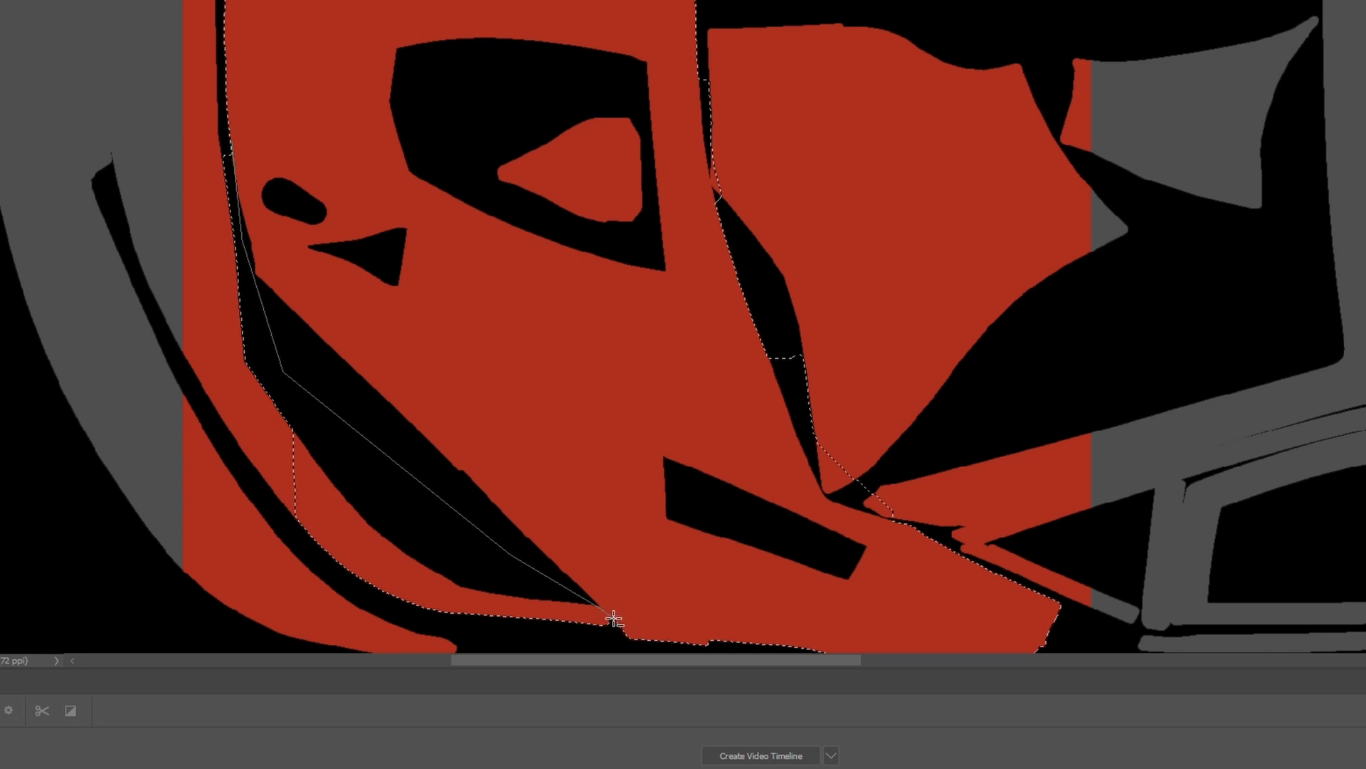
pyautogui.click(612, 617)
pyautogui.click(613, 635)
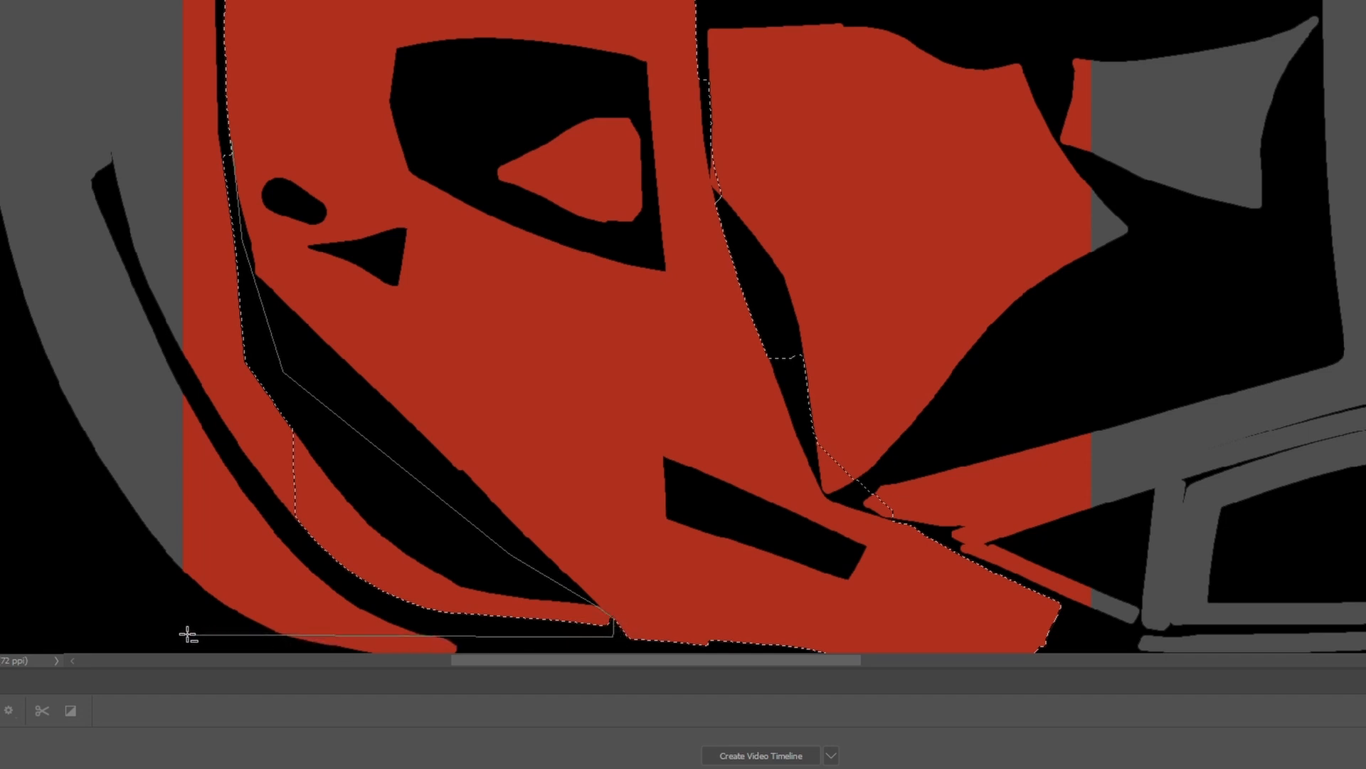
pyautogui.click(162, 626)
pyautogui.click(119, 131)
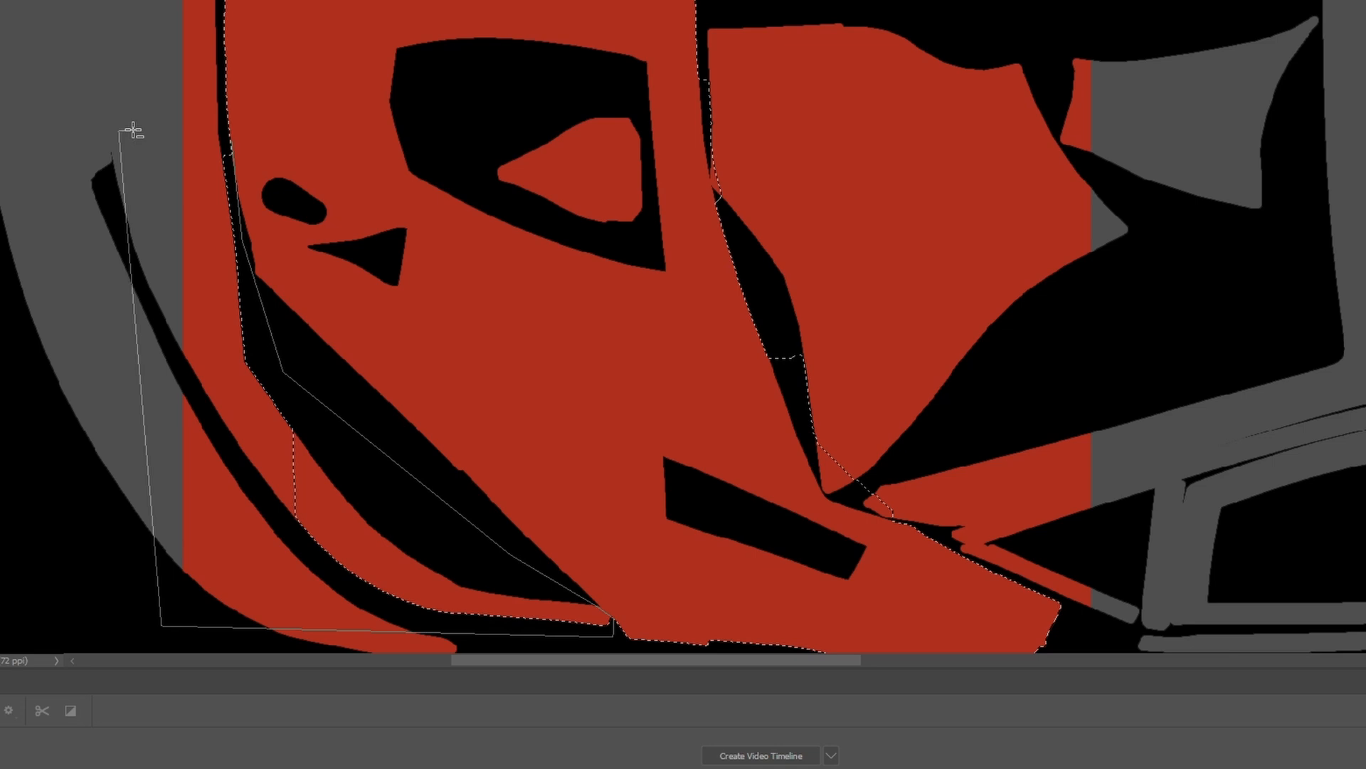
pyautogui.click(229, 143)
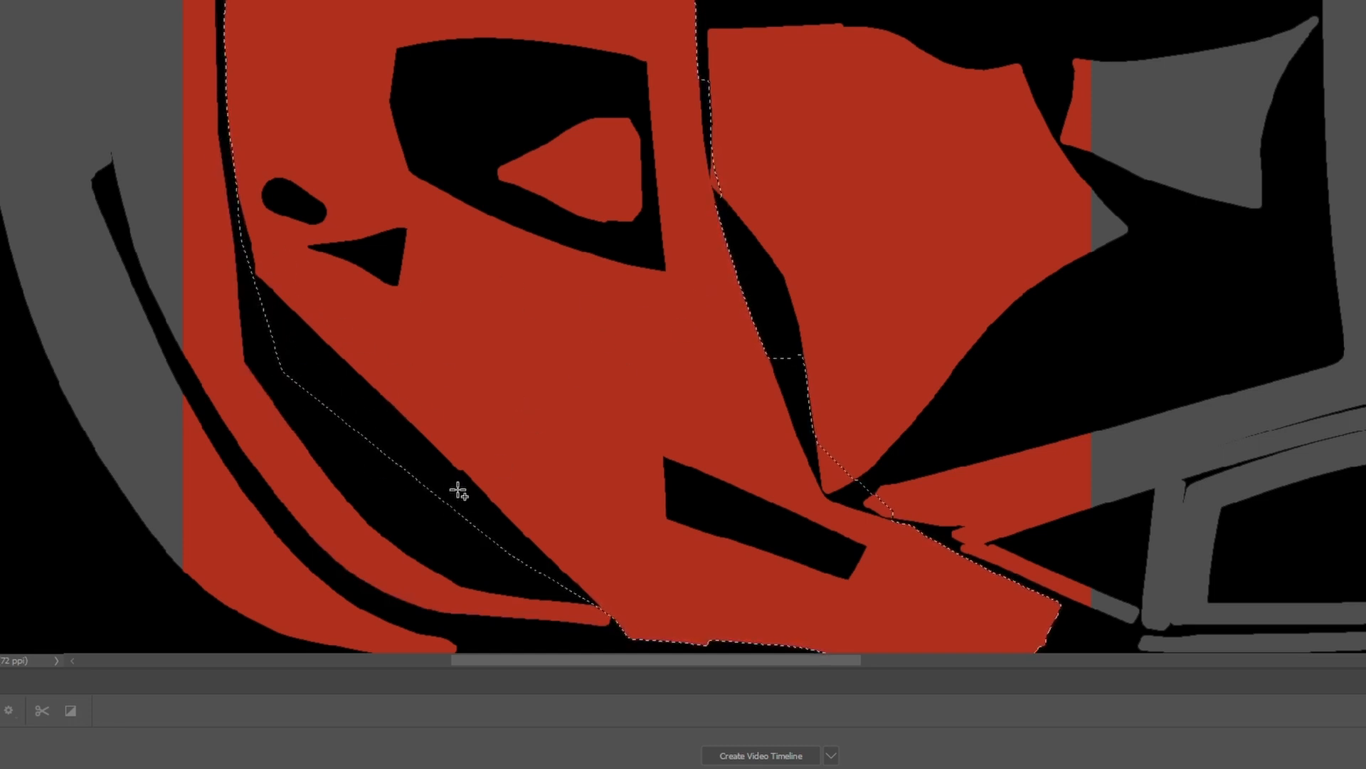
# - Subtract the narrow separate piece below the hood's lower rear corner from the selection with the Polygonal Lasso
pyautogui.scroll(-4, 598, 541)
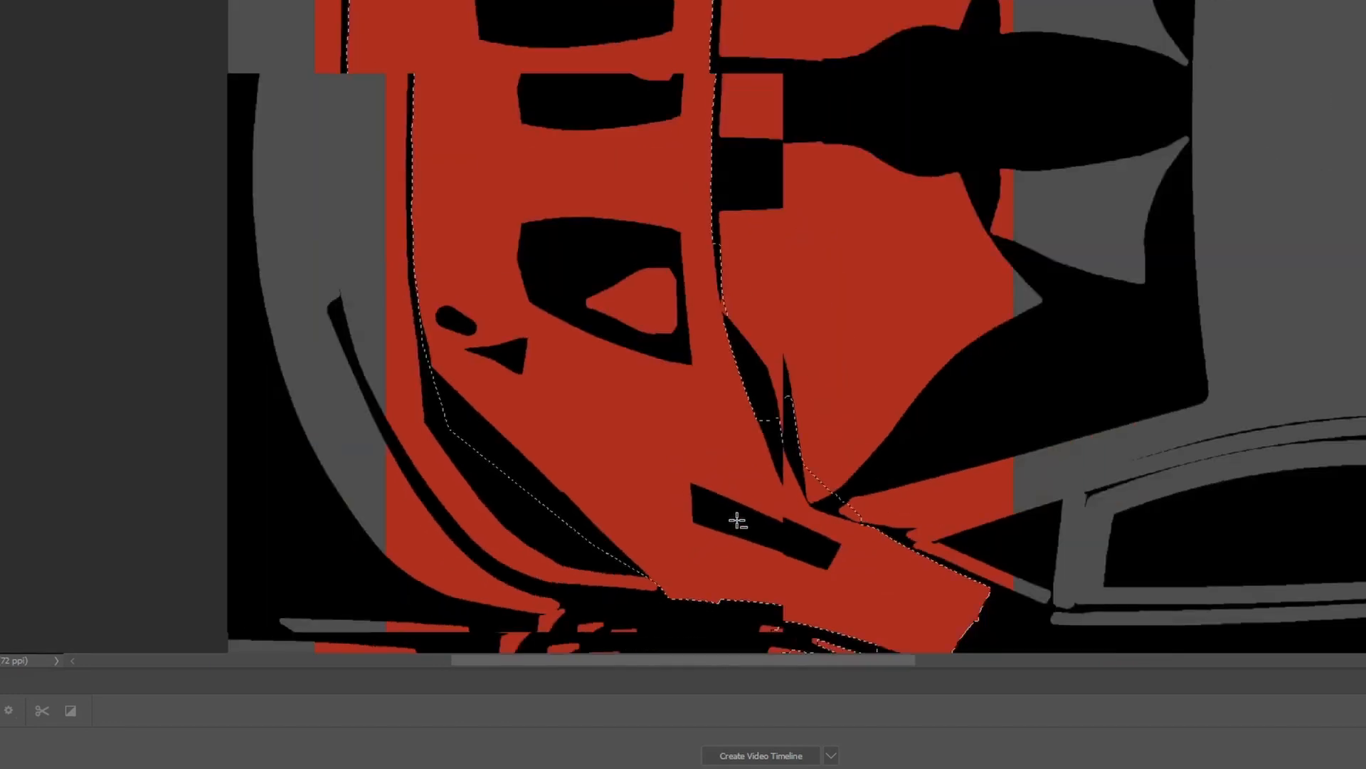
pyautogui.scroll(4, 842, 641)
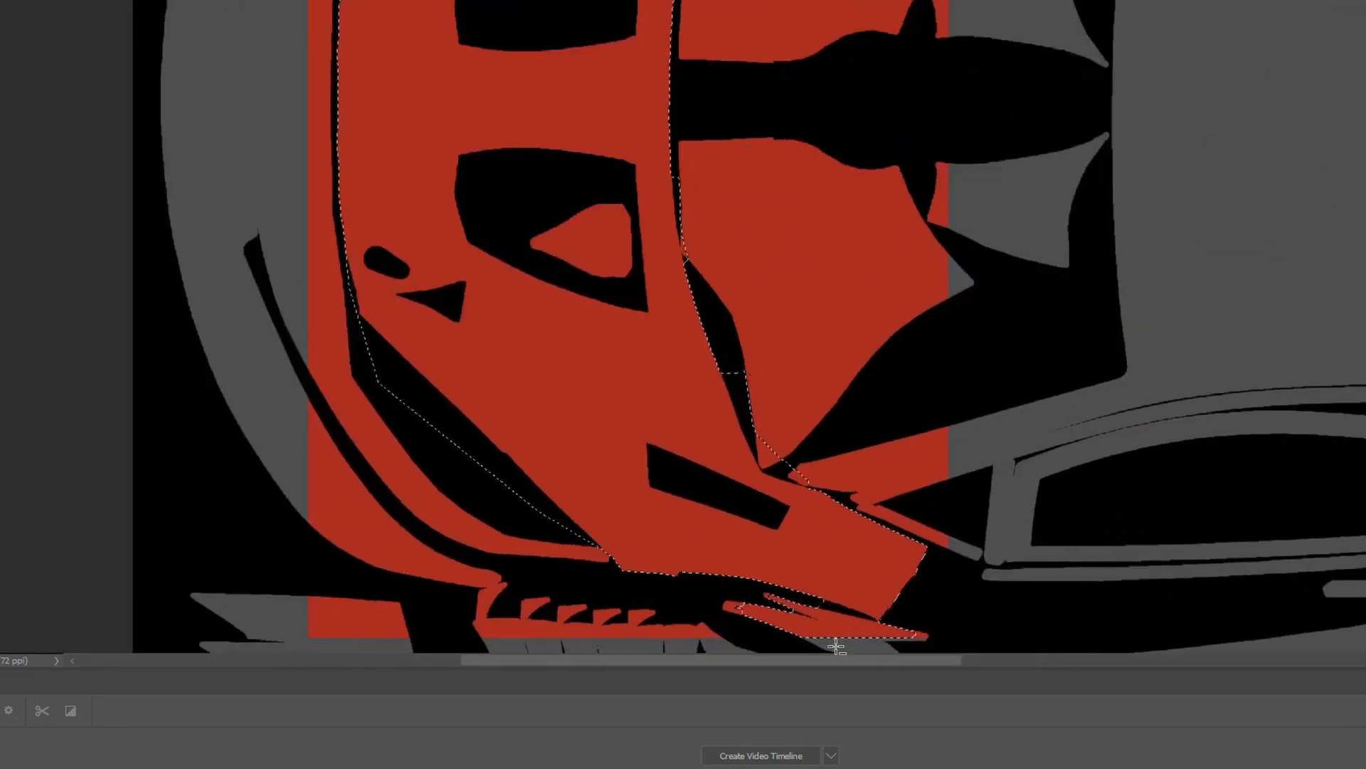
pyautogui.scroll(1, 830, 622)
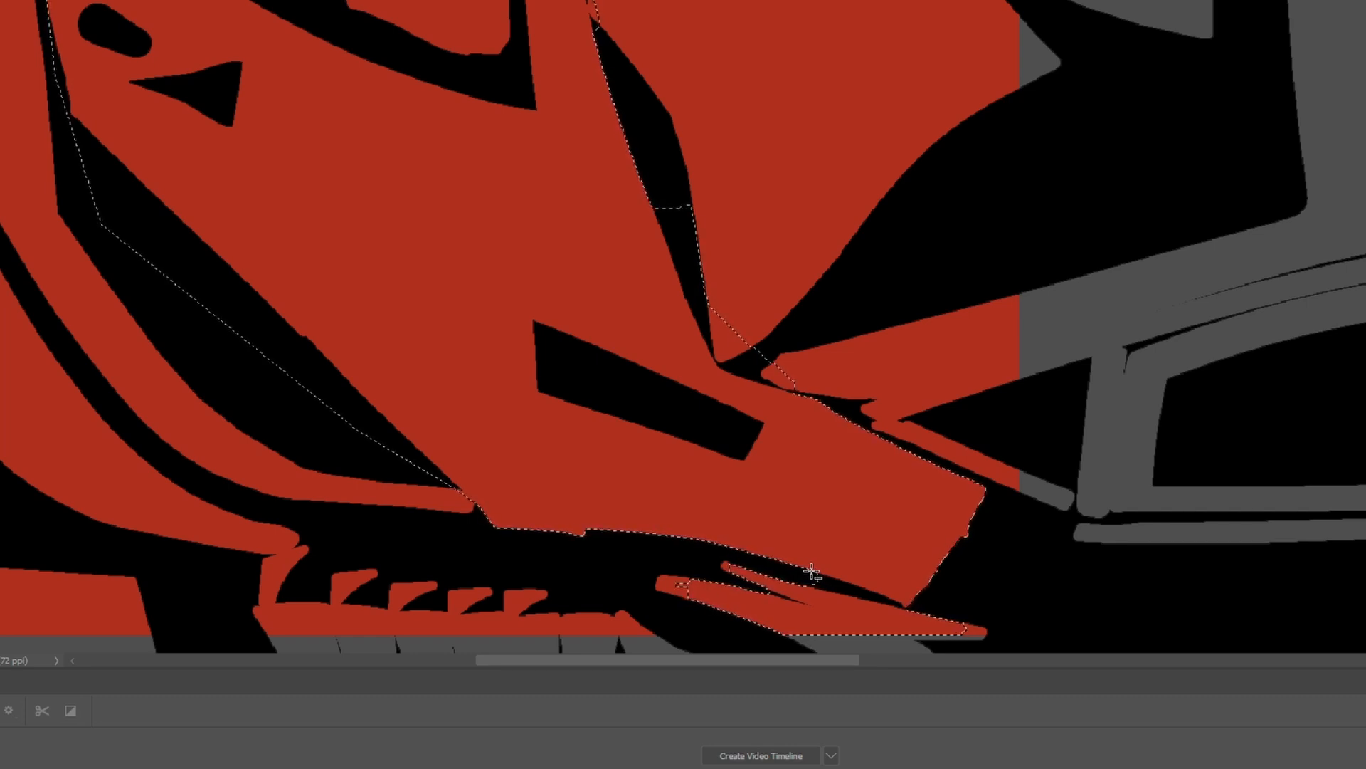
pyautogui.click(813, 573)
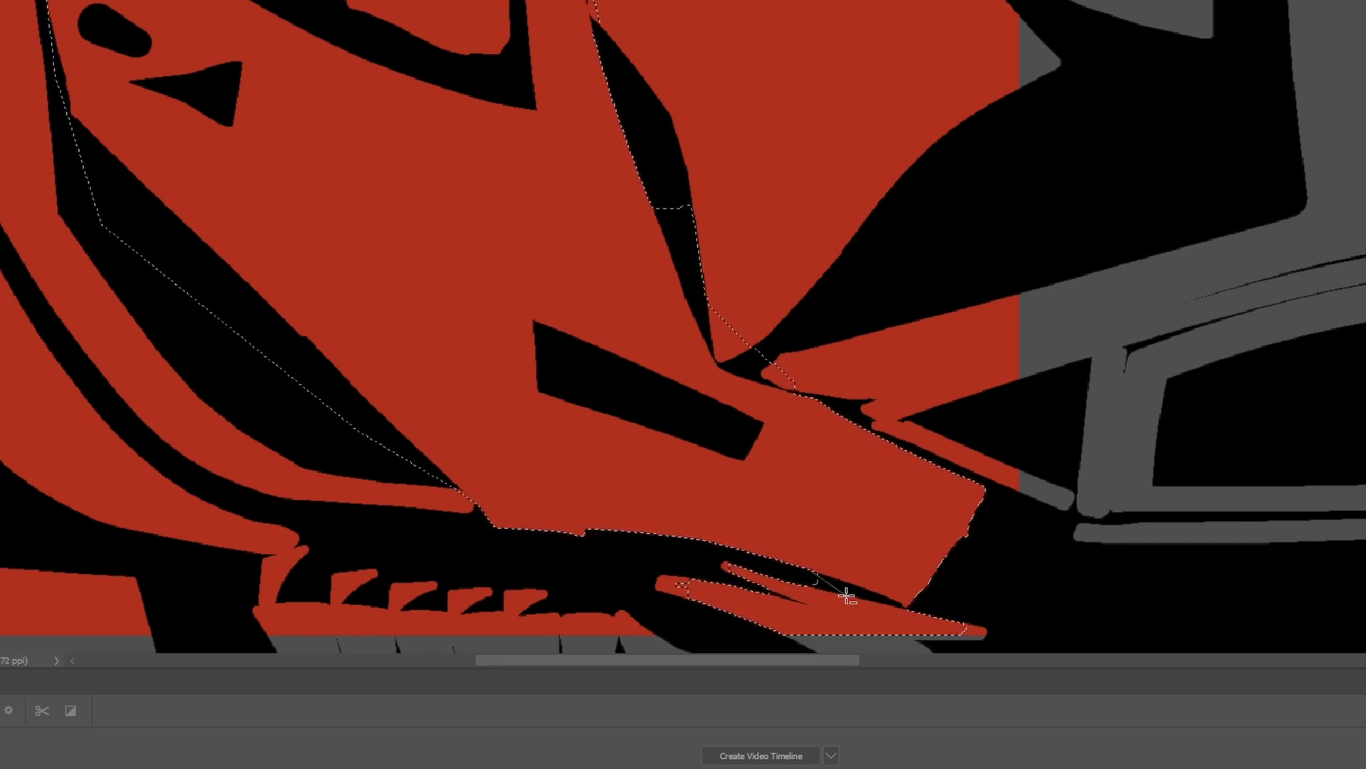
pyautogui.click(922, 612)
pyautogui.click(1082, 601)
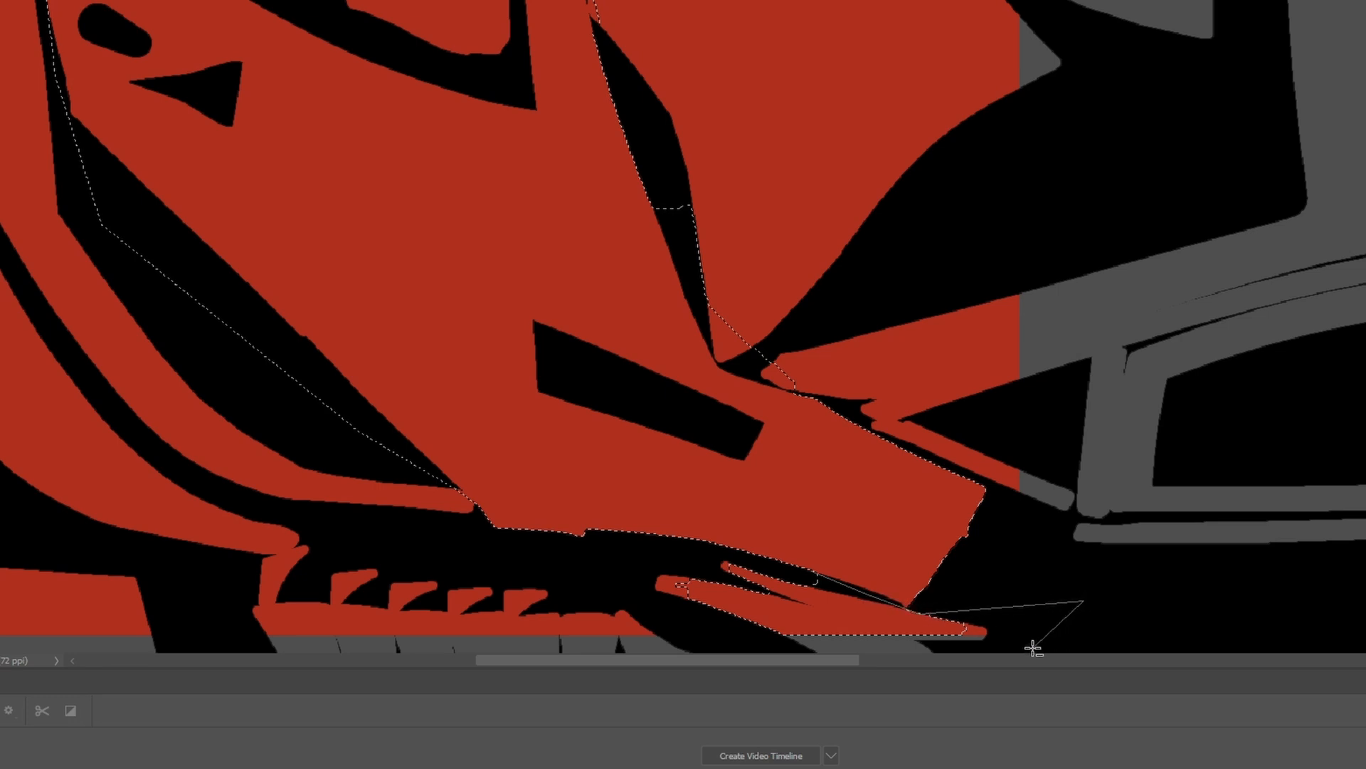
pyautogui.click(771, 644)
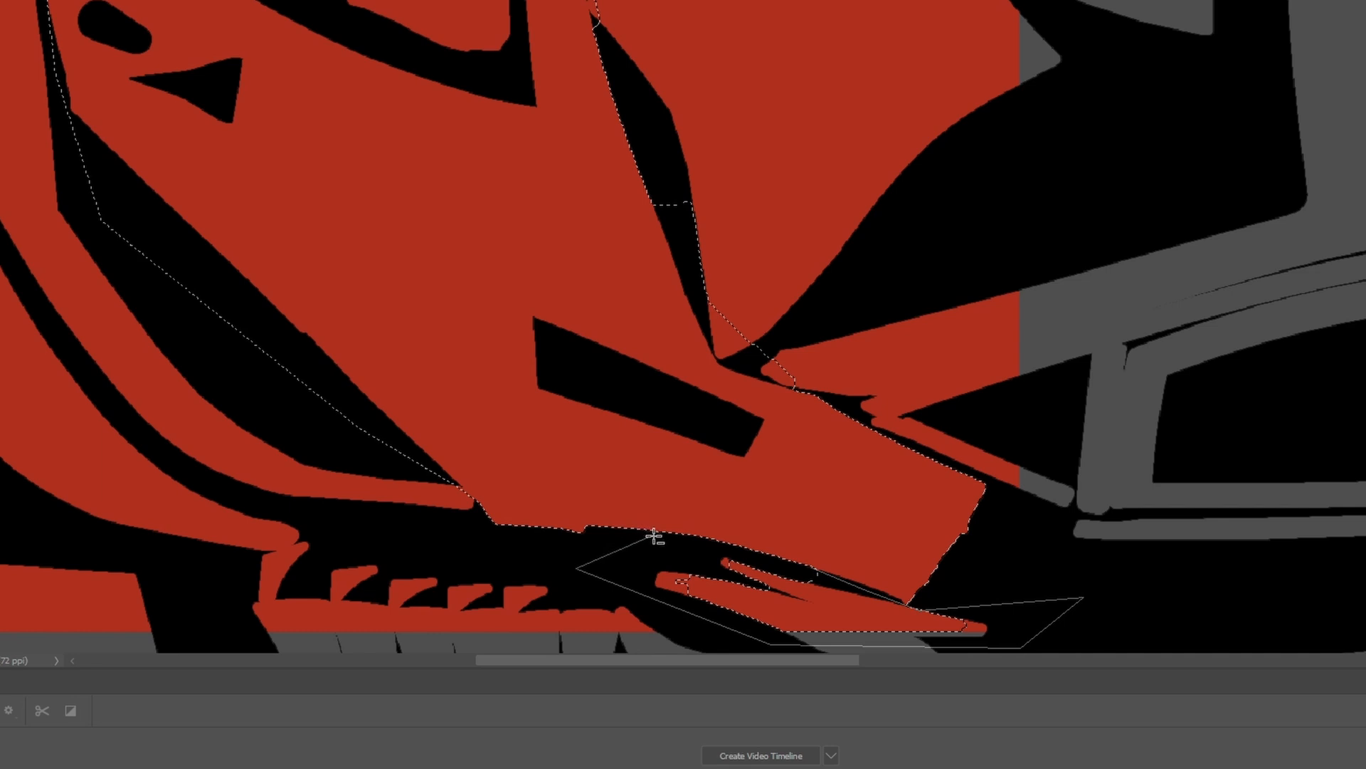
pyautogui.click(812, 567)
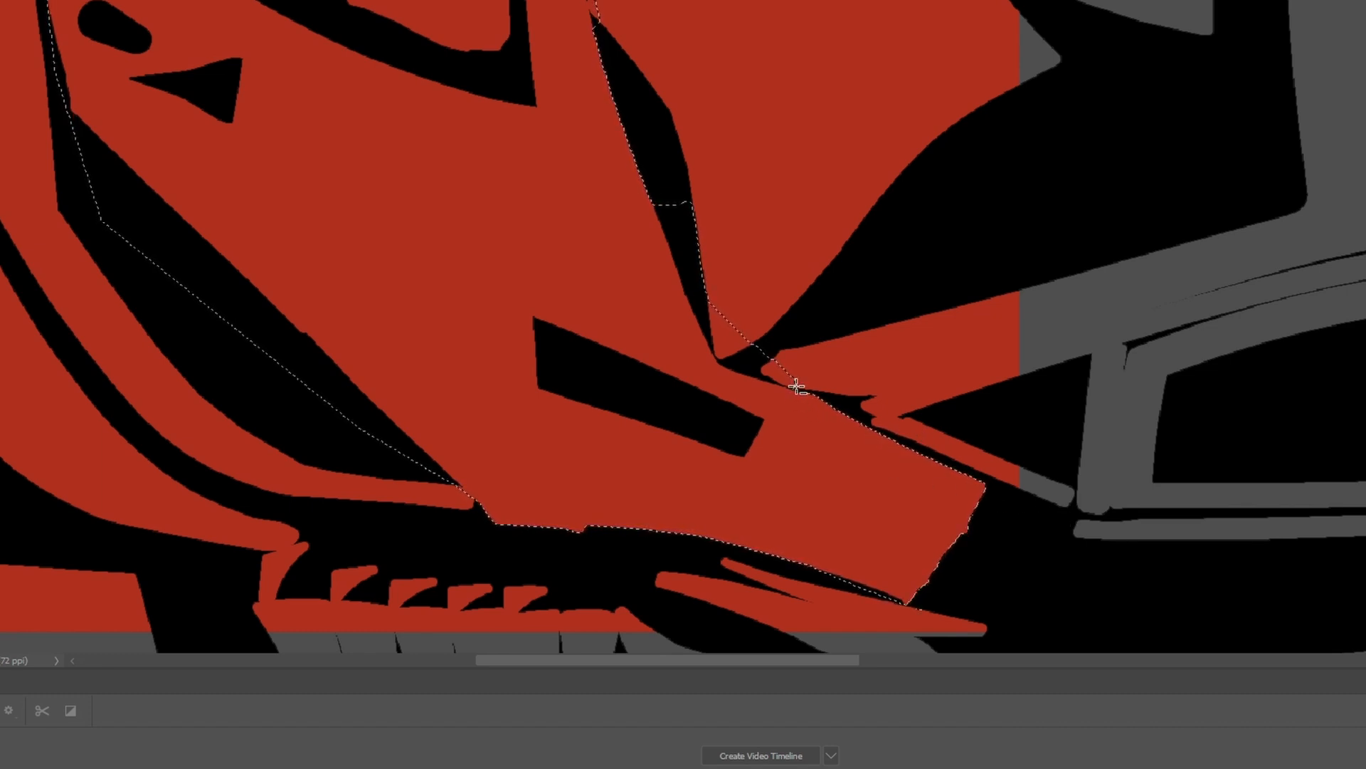
# - Subtract the excess area along the hood's lower rear edge, in the gap beside the neighbouring panel, from the selection
pyautogui.moveTo(796, 389)
pyautogui.mouseDown()
pyautogui.moveTo(718, 364)
pyautogui.moveTo(686, 246)
pyautogui.moveTo(645, 188)
pyautogui.mouseUp()
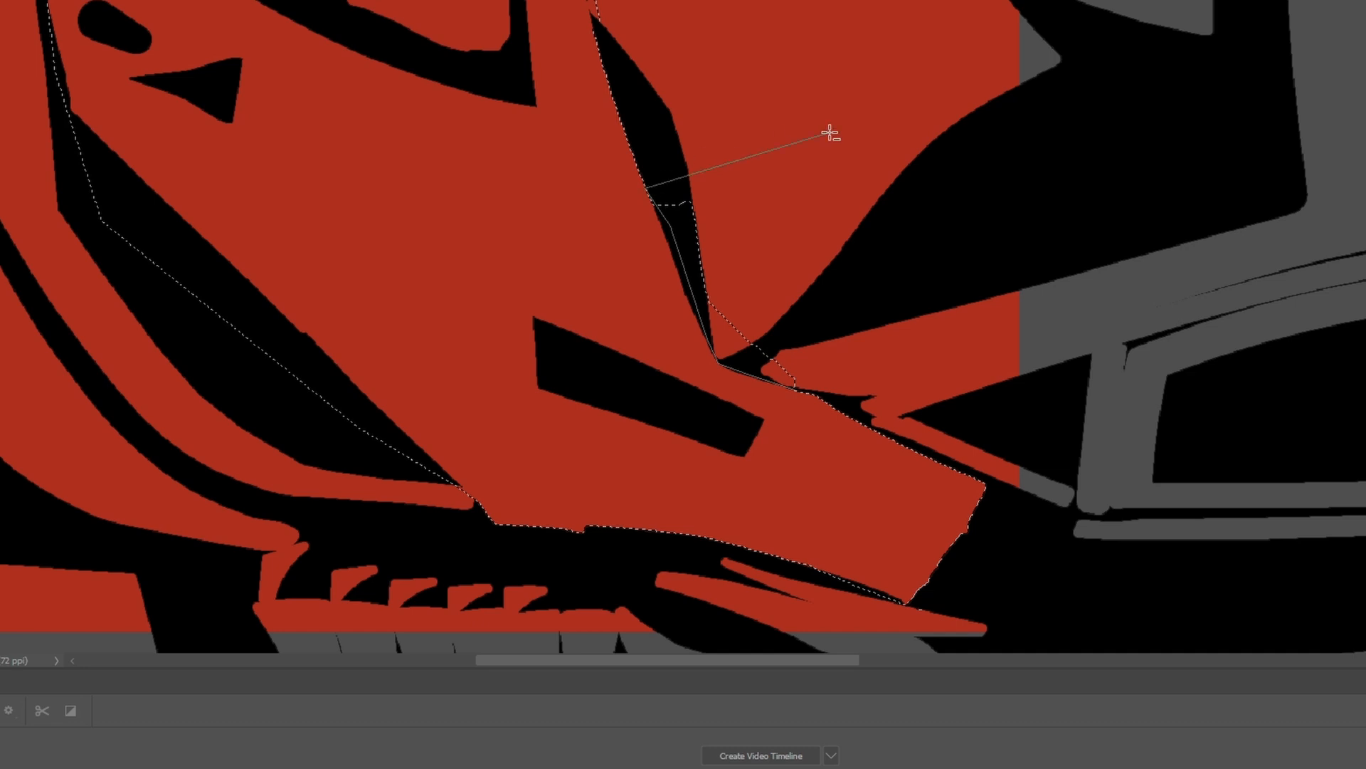
pyautogui.keyDown('alt'); pyautogui.click(867, 109); pyautogui.keyUp('alt')
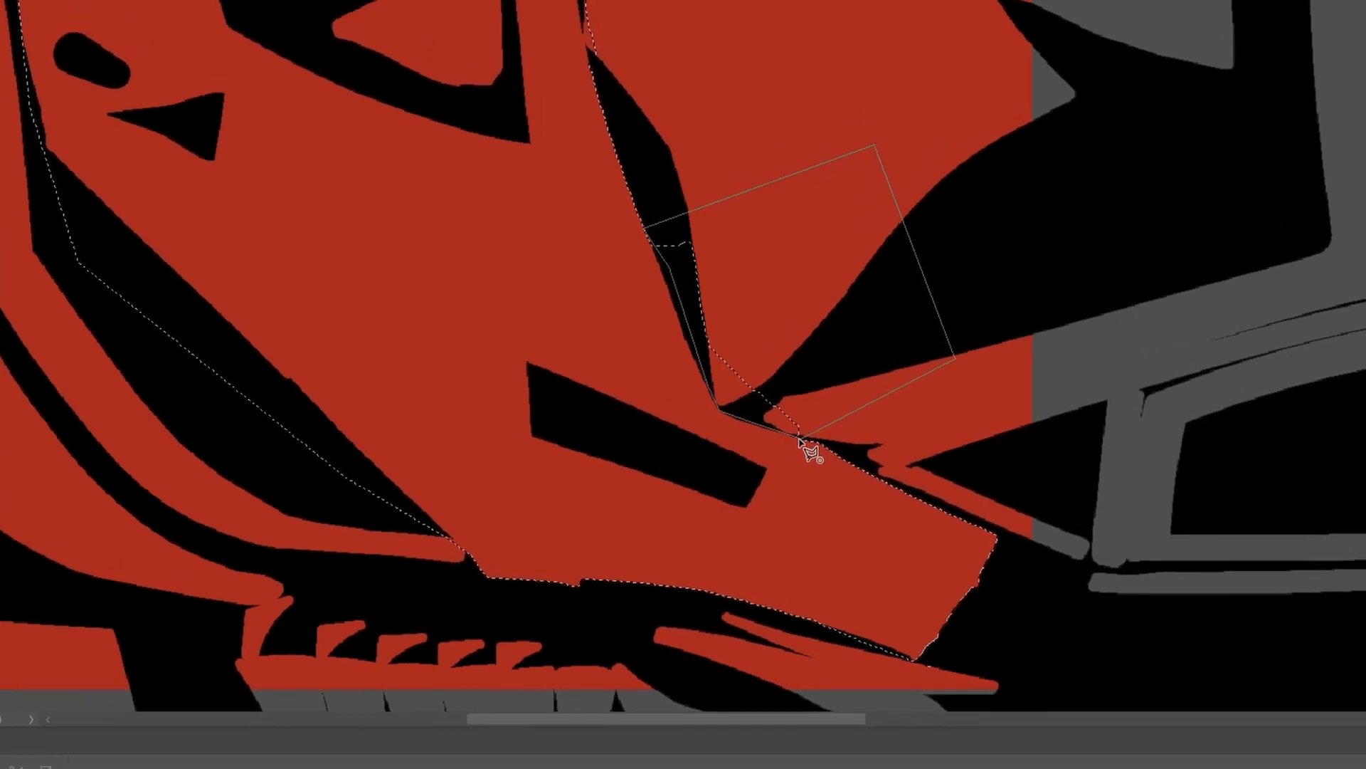
pyautogui.click(796, 391)
pyautogui.press('m')
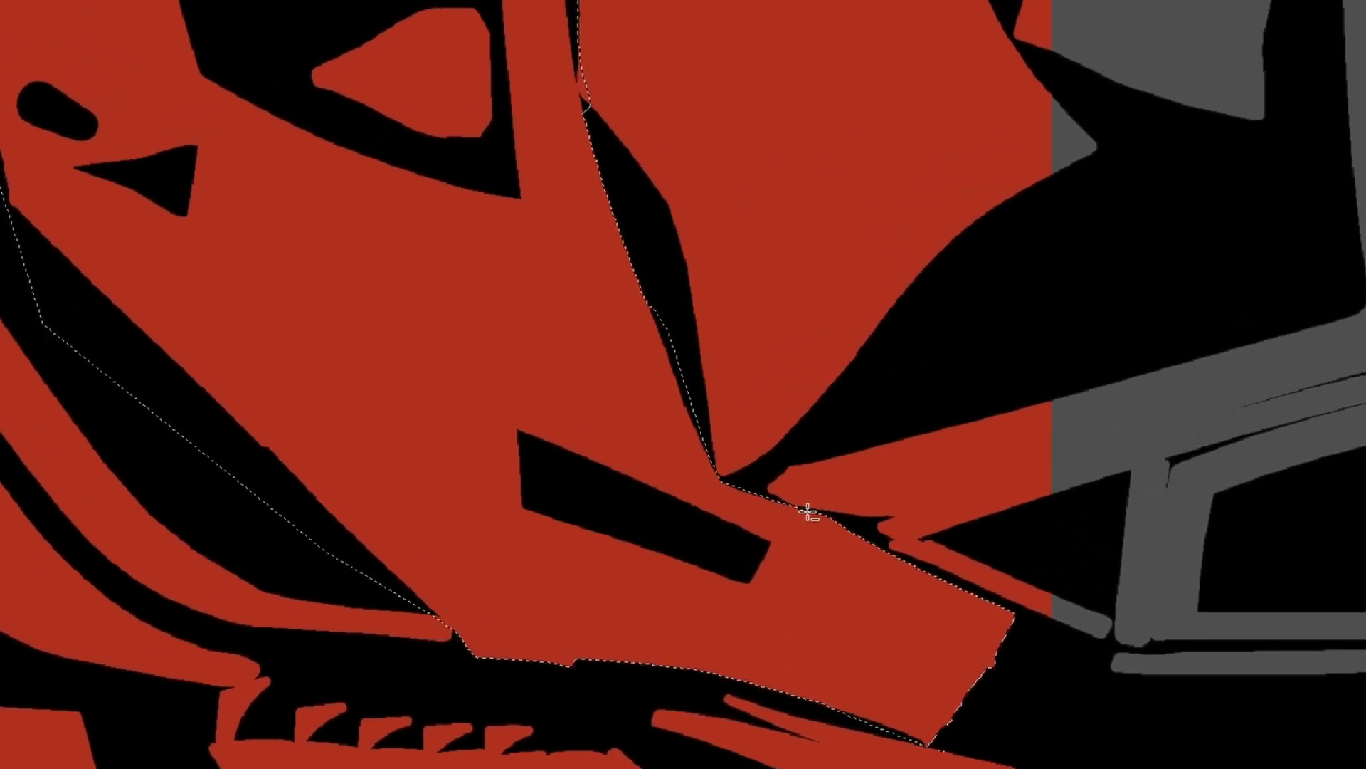
pyautogui.hotkey('ctrl', 'shift', 'j')
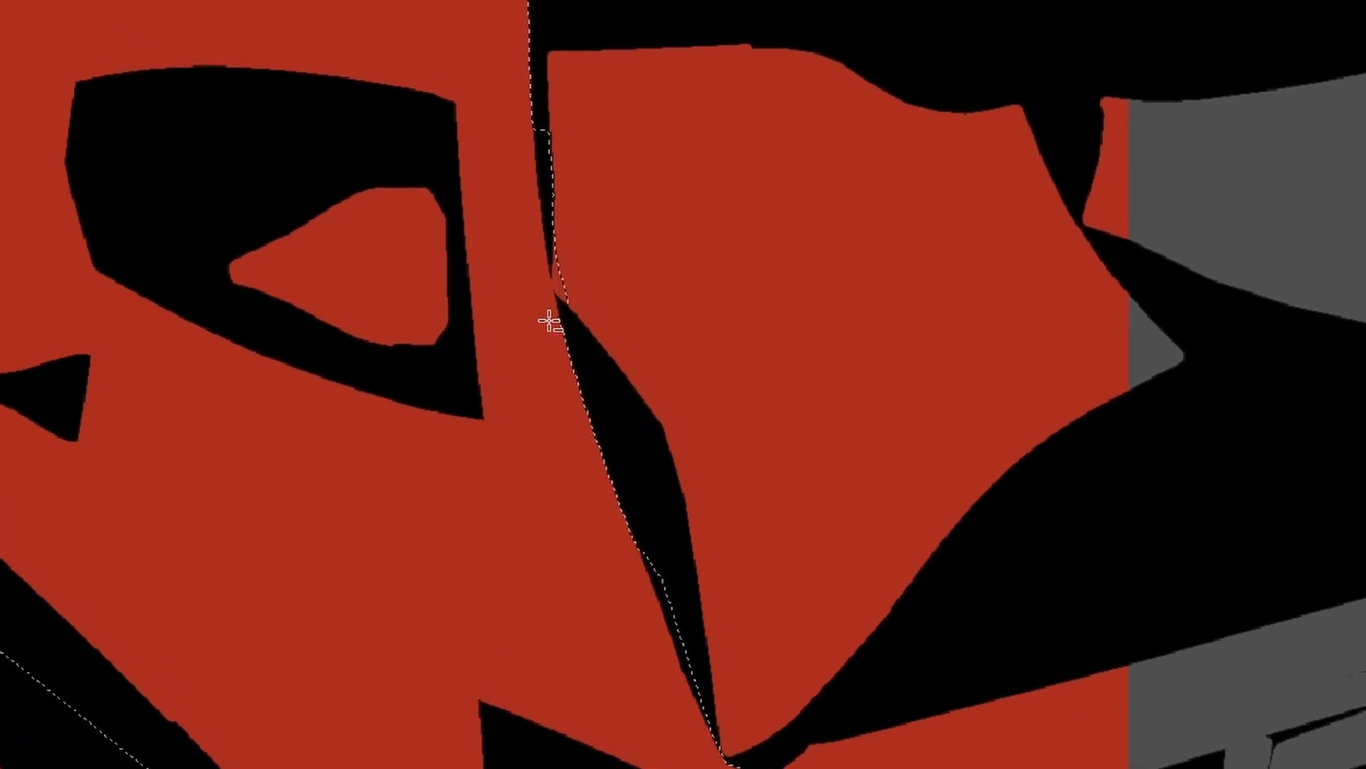
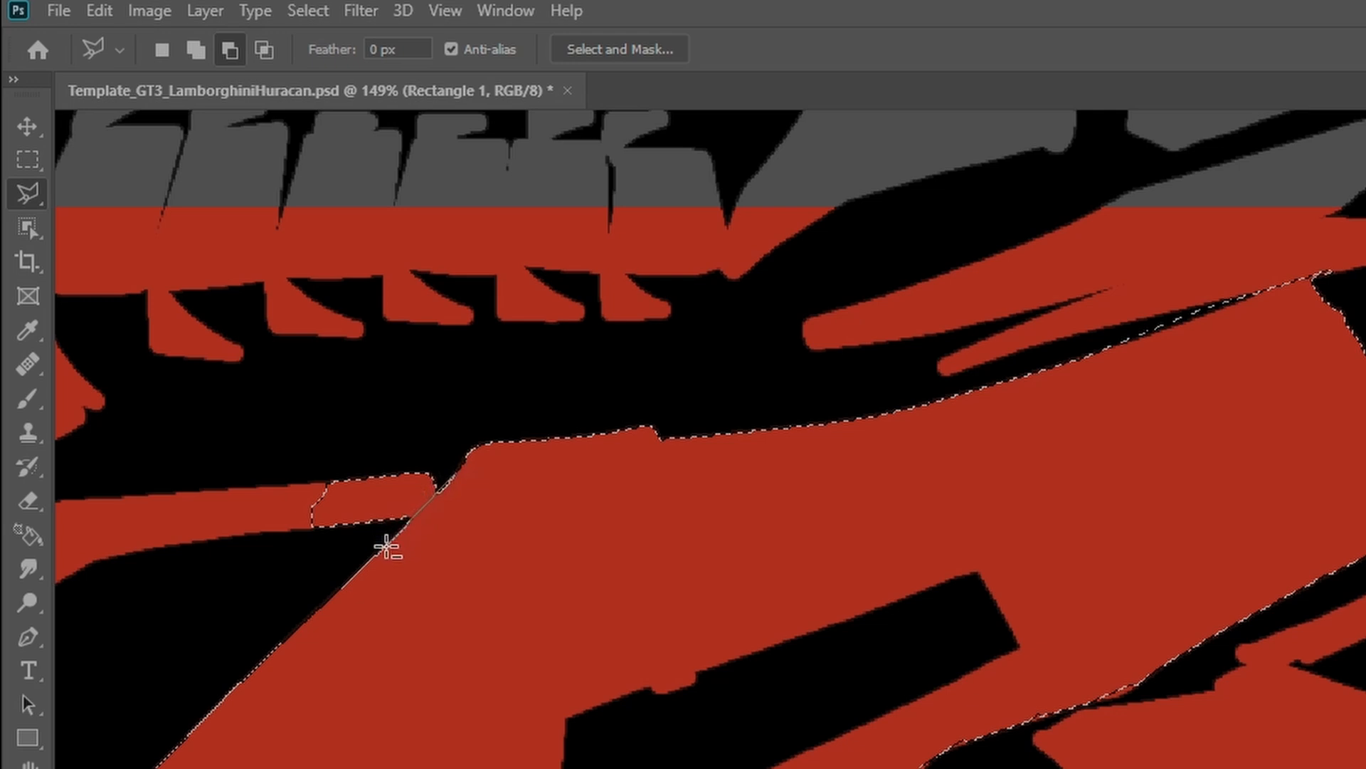
# - Subtract the narrow strip end beside the hood's upper front edge from the selection with the Polygonal Lasso
pyautogui.click(382, 549)
pyautogui.click(232, 570)
pyautogui.click(269, 442)
pyautogui.click(477, 404)
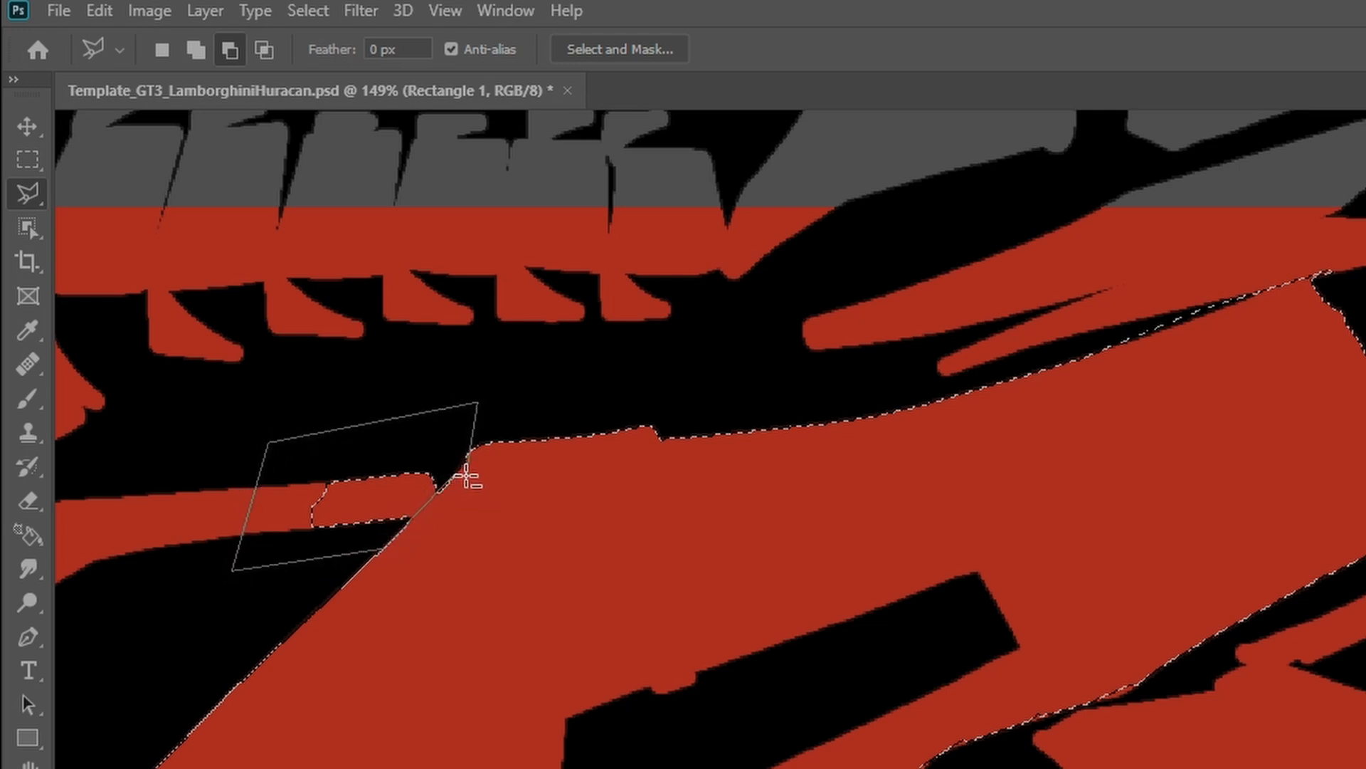
pyautogui.doubleClick(456, 479)
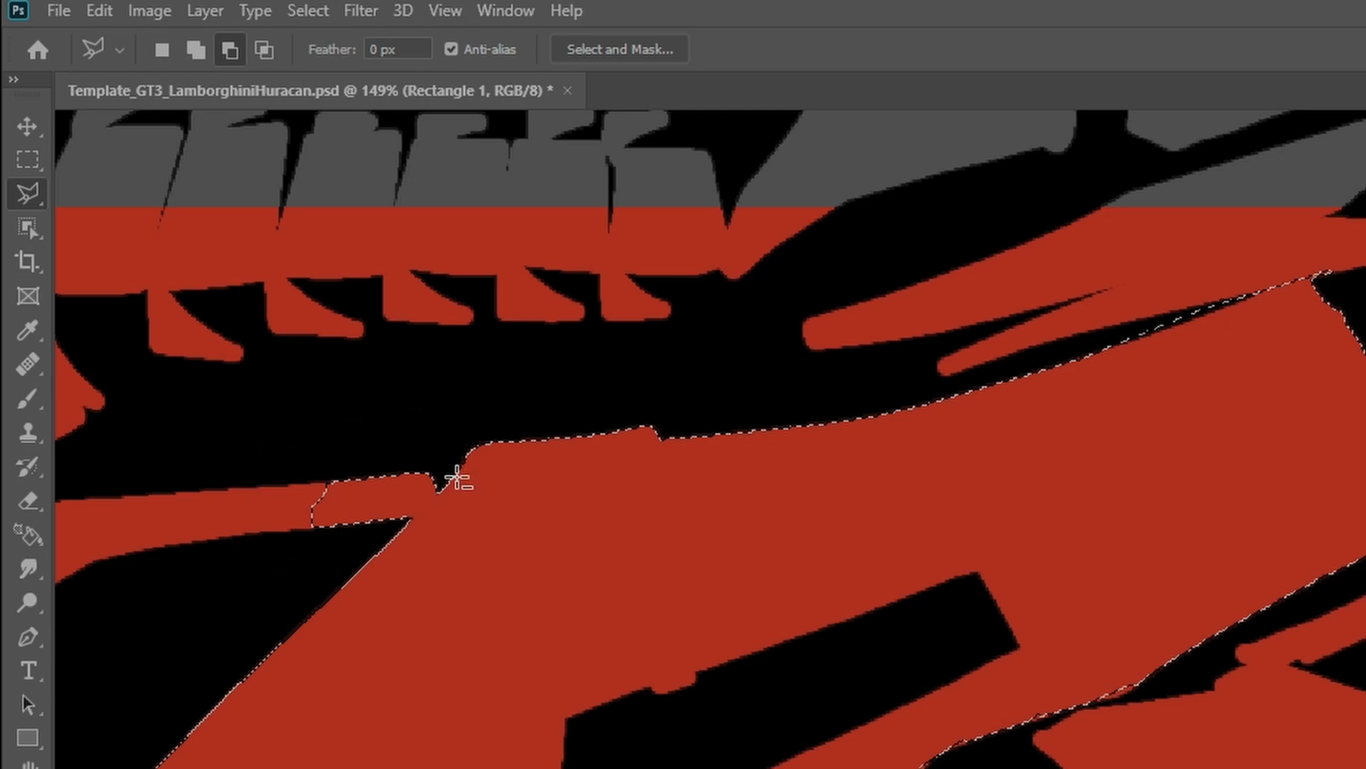
pyautogui.press('shift')
# - Rename the hood's Rectangle 1 layer to BONNET
pyautogui.scroll(-15, 904, 740)
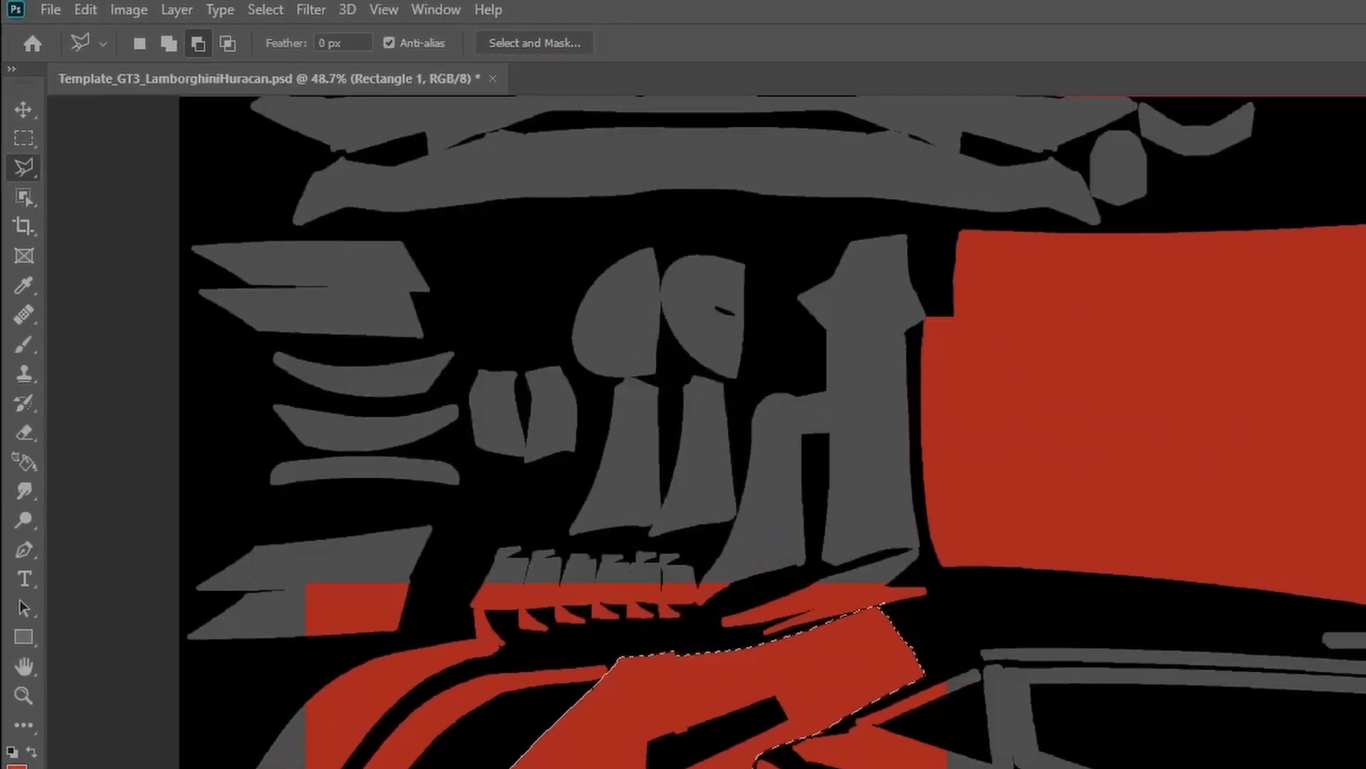
pyautogui.scroll(5, 790, 736)
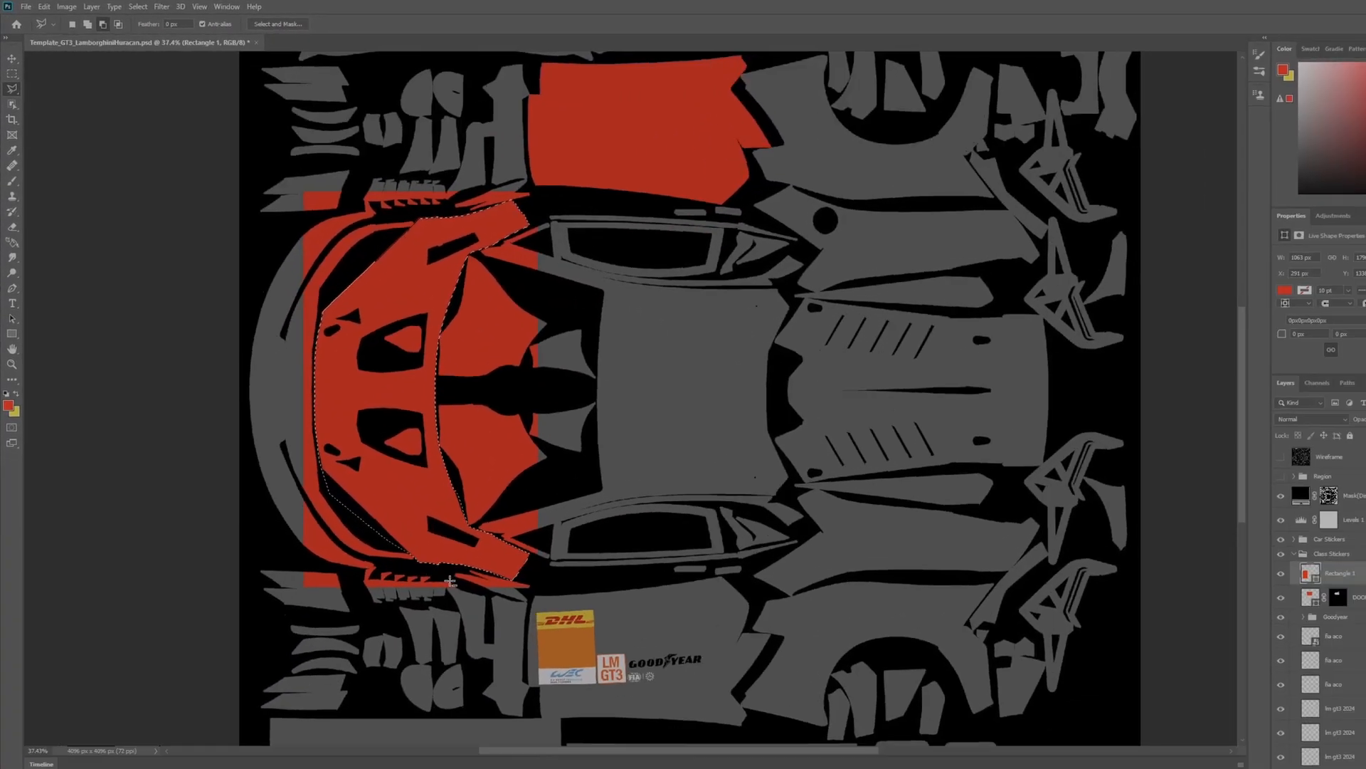
pyautogui.scroll(1, 432, 520)
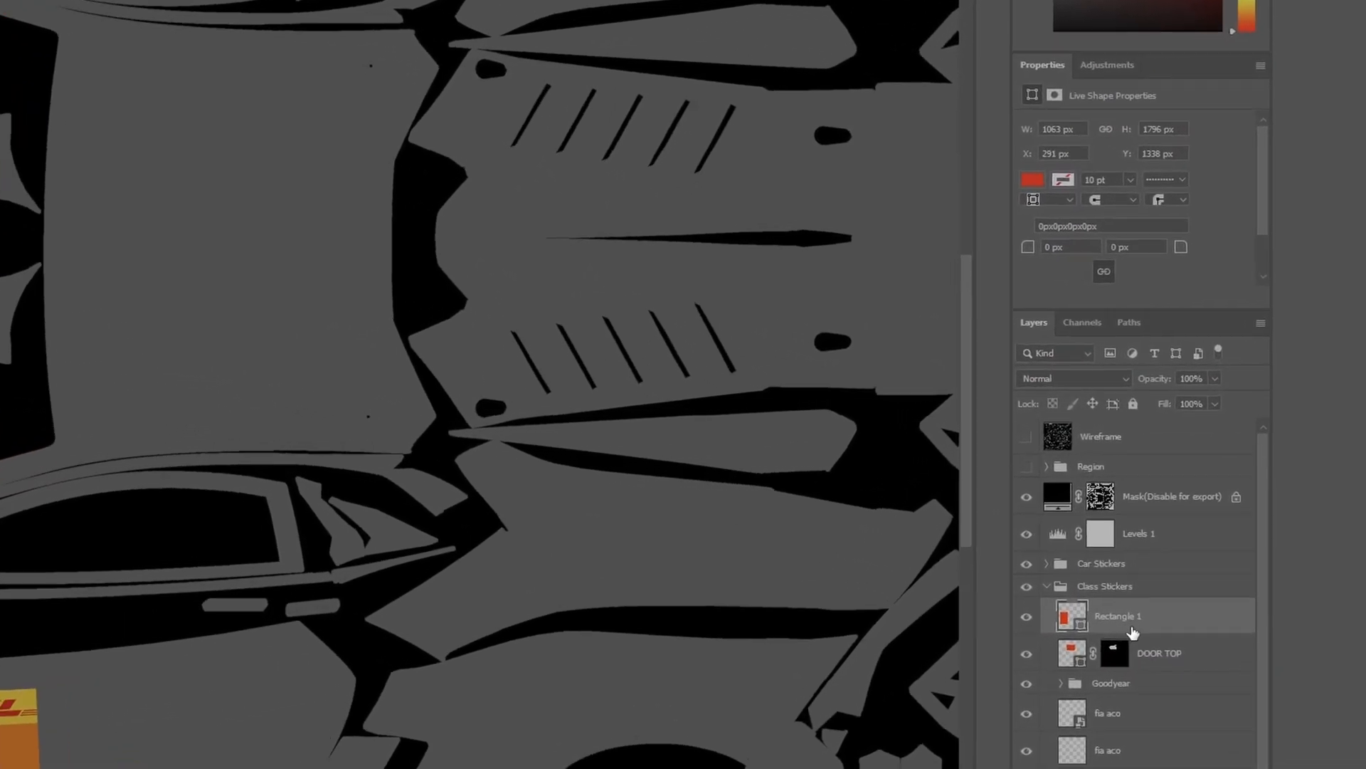
pyautogui.doubleClick(1126, 618)
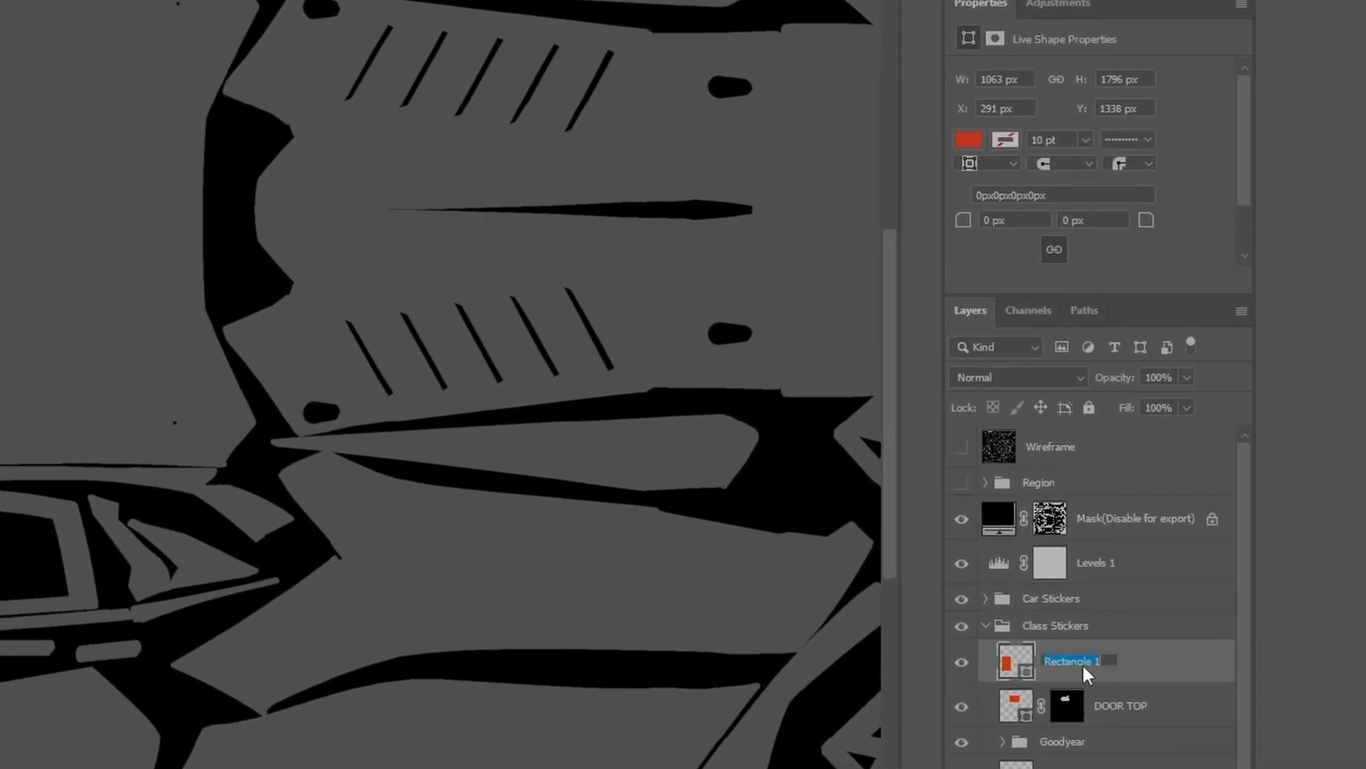
pyautogui.write('BONNET')
pyautogui.press('Return')
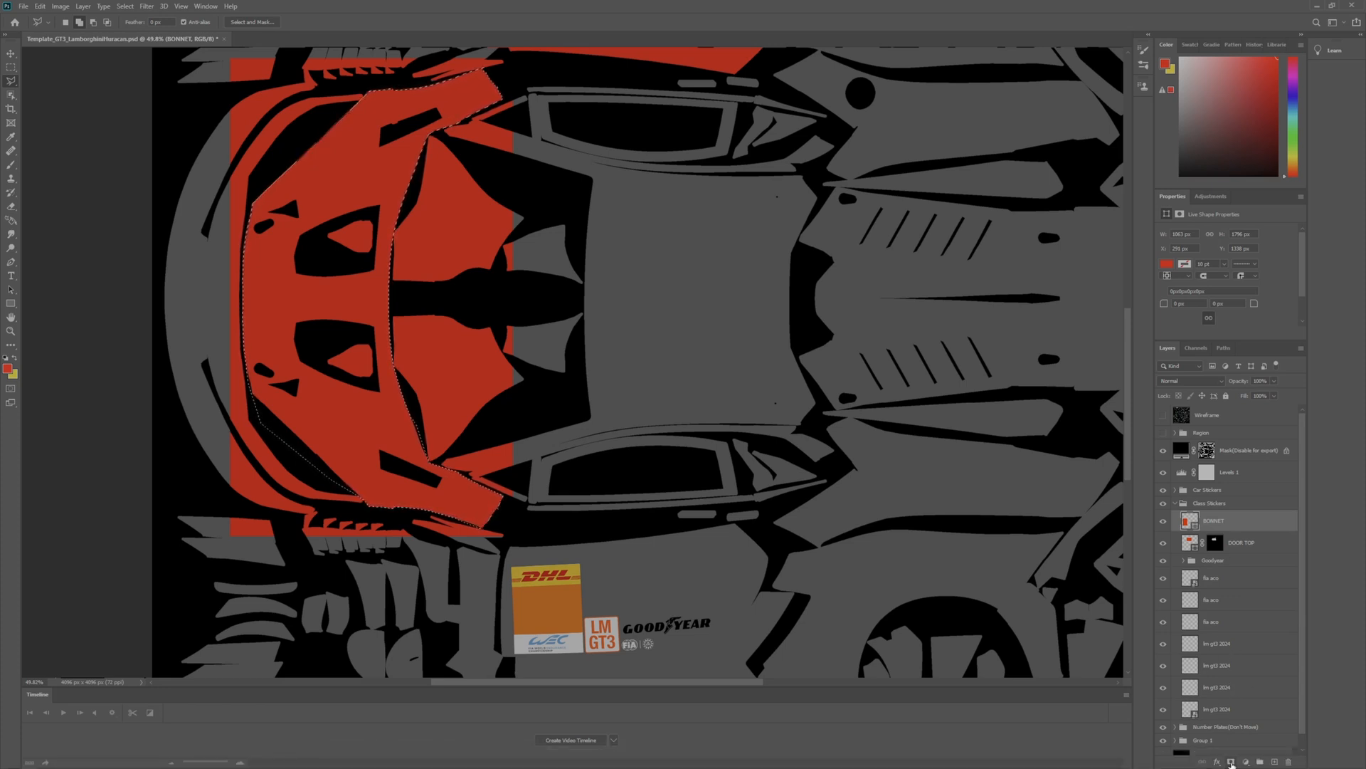
# - Add a layer mask to the BONNET layer from the hood selection
pyautogui.click(1231, 761)
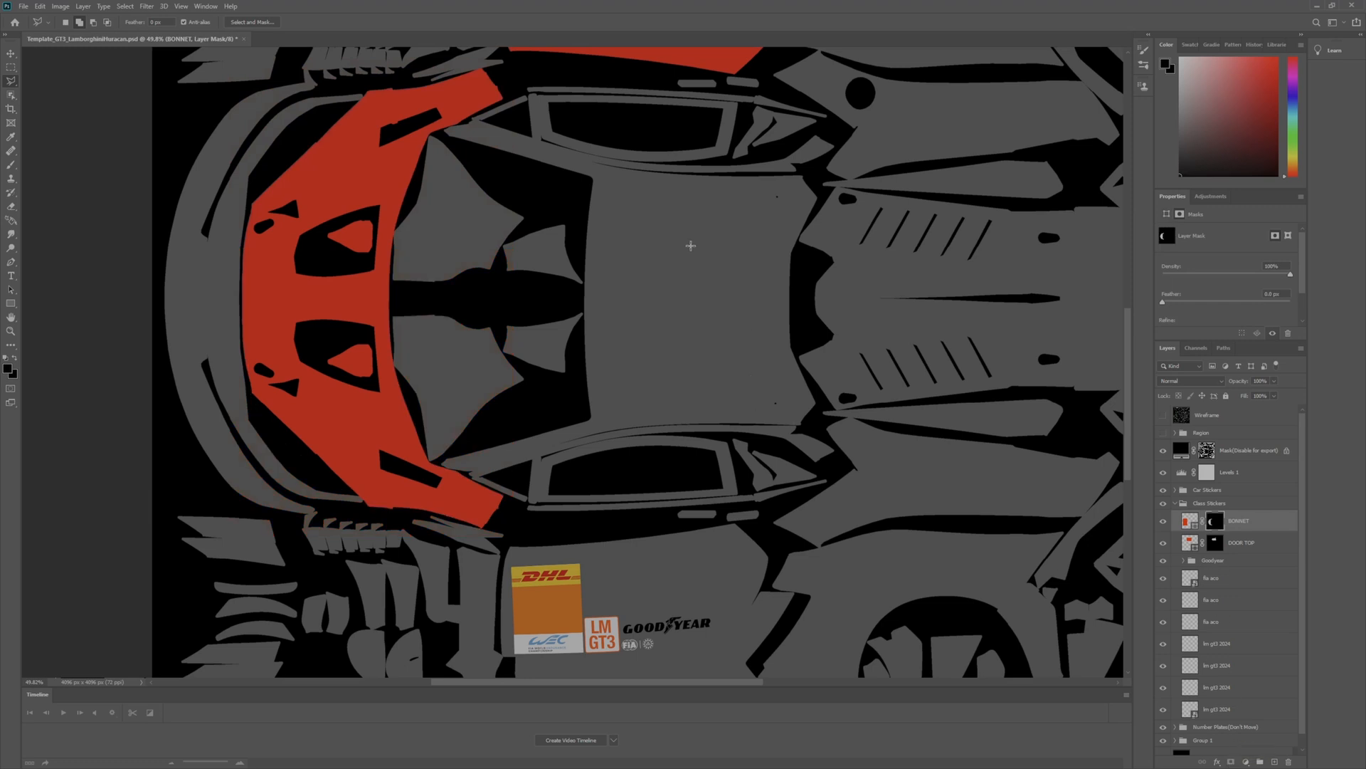
pyautogui.scroll(-5, 690, 245)
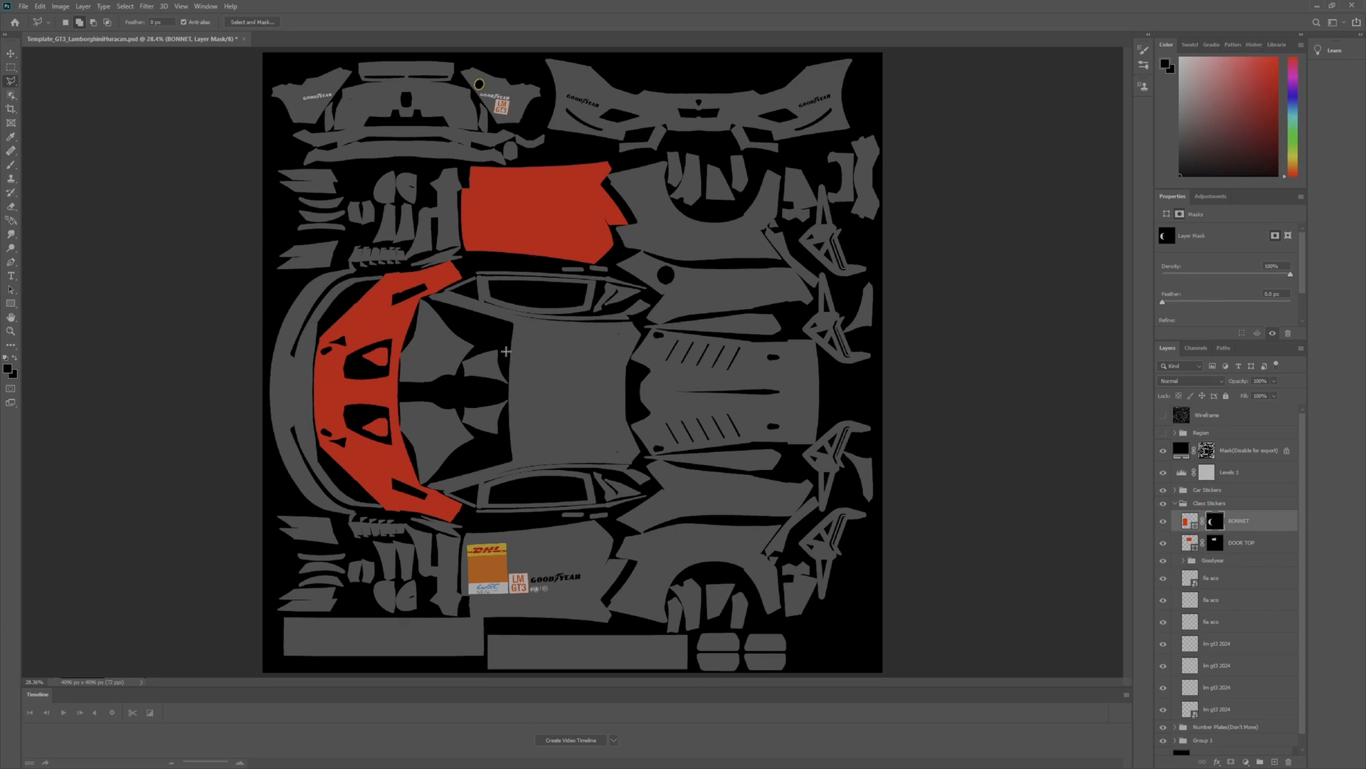
# - Quick-export the document as PNG to Le Mans Ultimate's UserData Liveries folder, replacing the existing Template_GT3_LamborghiniHuracan.png
pyautogui.scroll(1, 501, 351)
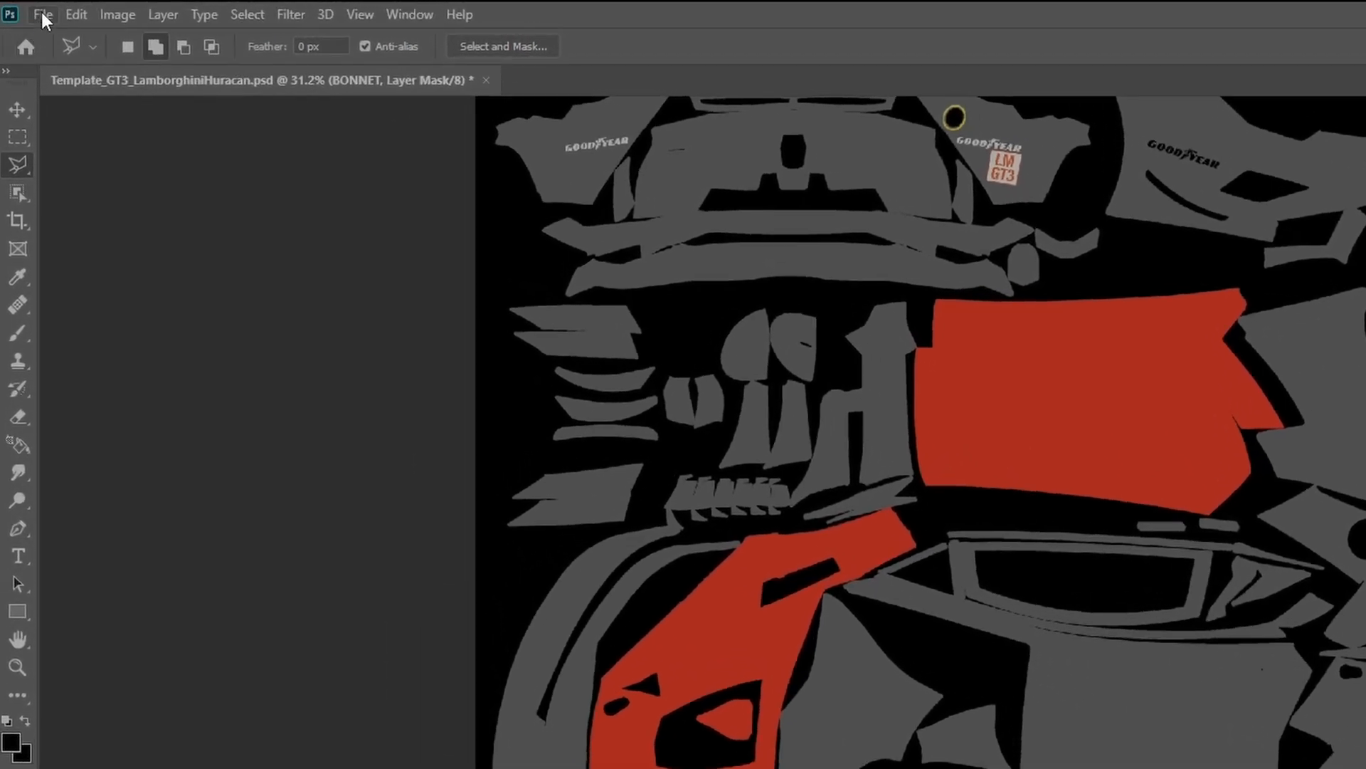
pyautogui.click(40, 10)
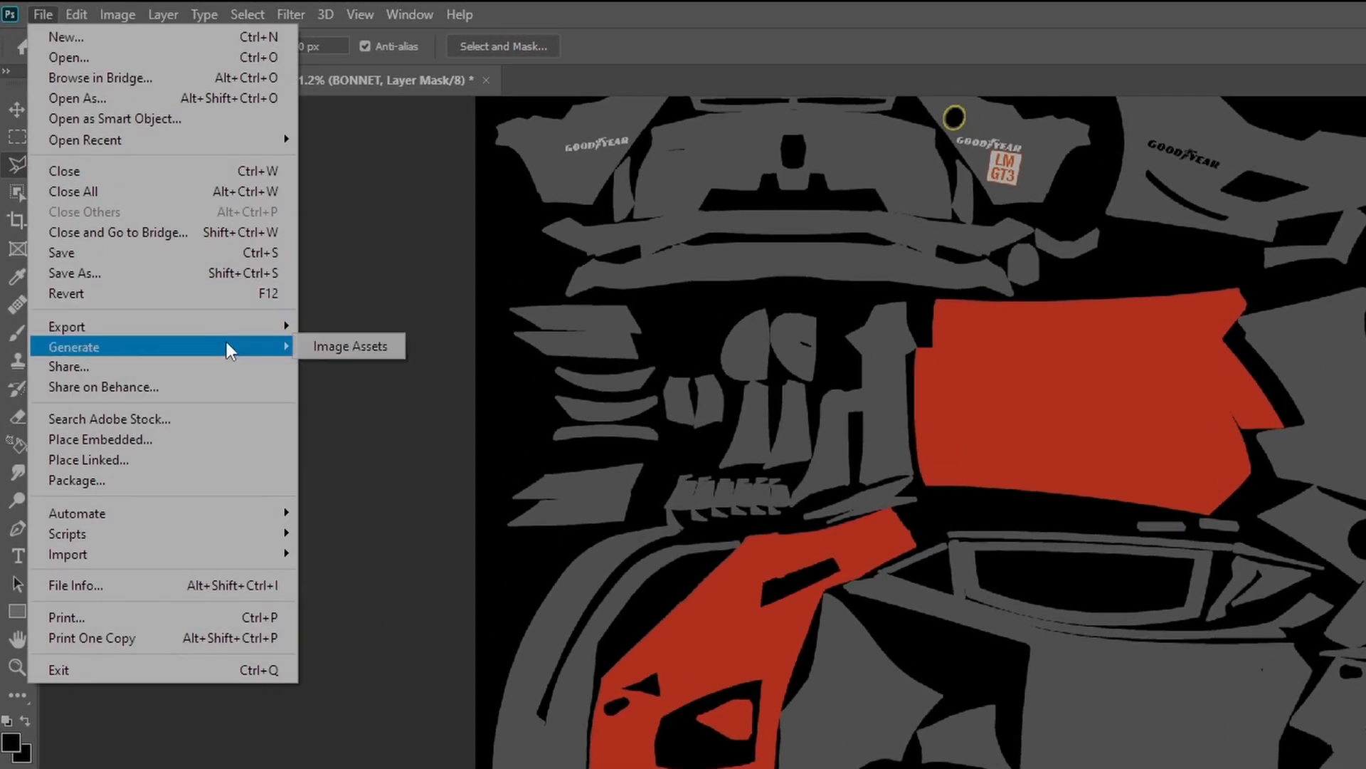
pyautogui.moveTo(247, 331)
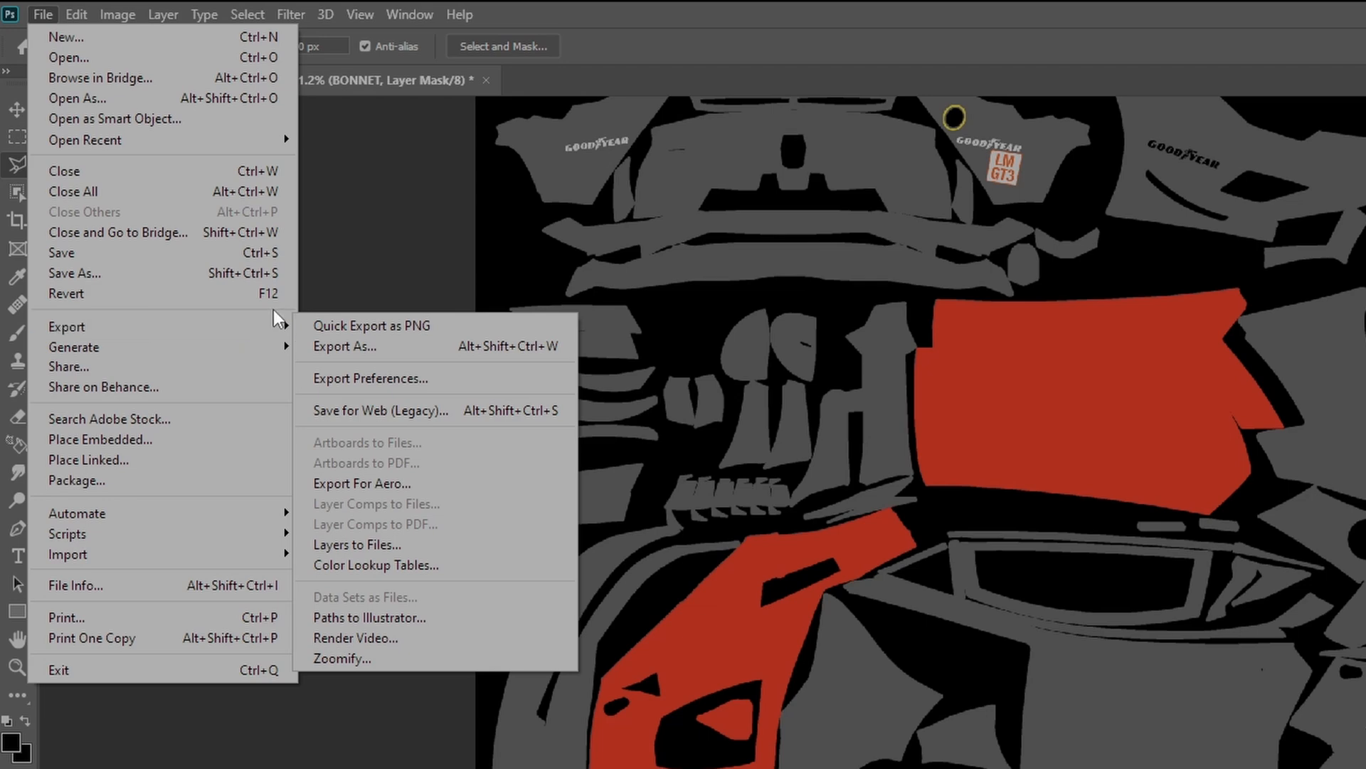
pyautogui.click(492, 326)
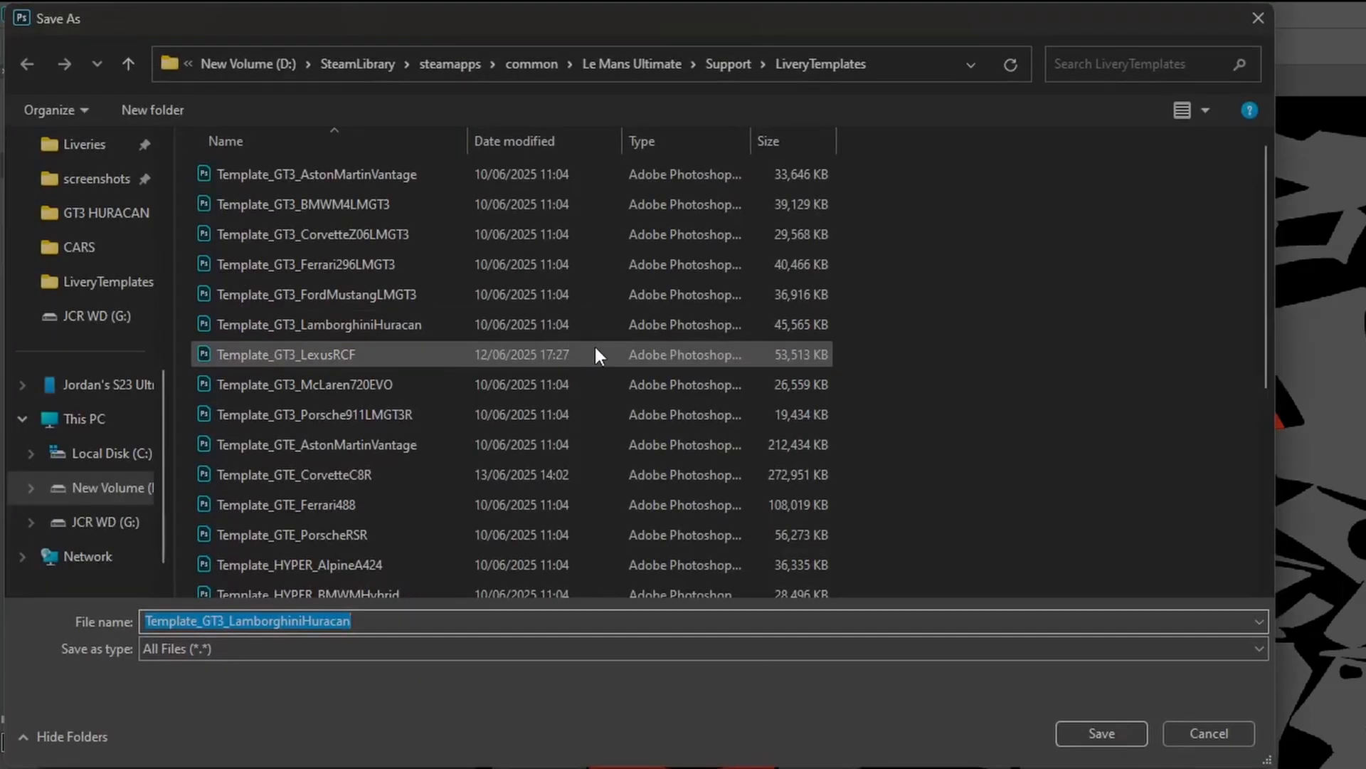
pyautogui.moveTo(711, 25); pyautogui.dragTo(844, 175)
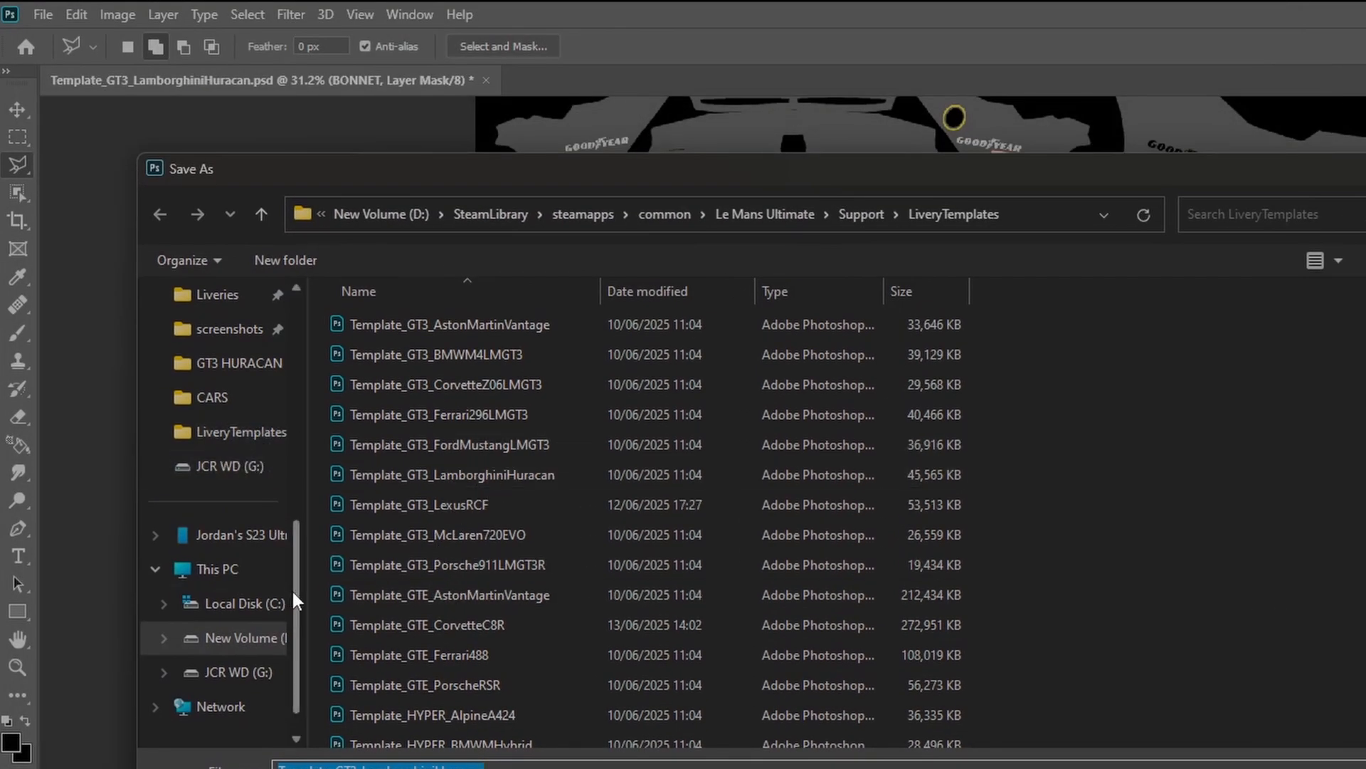
pyautogui.scroll(3, 288, 523)
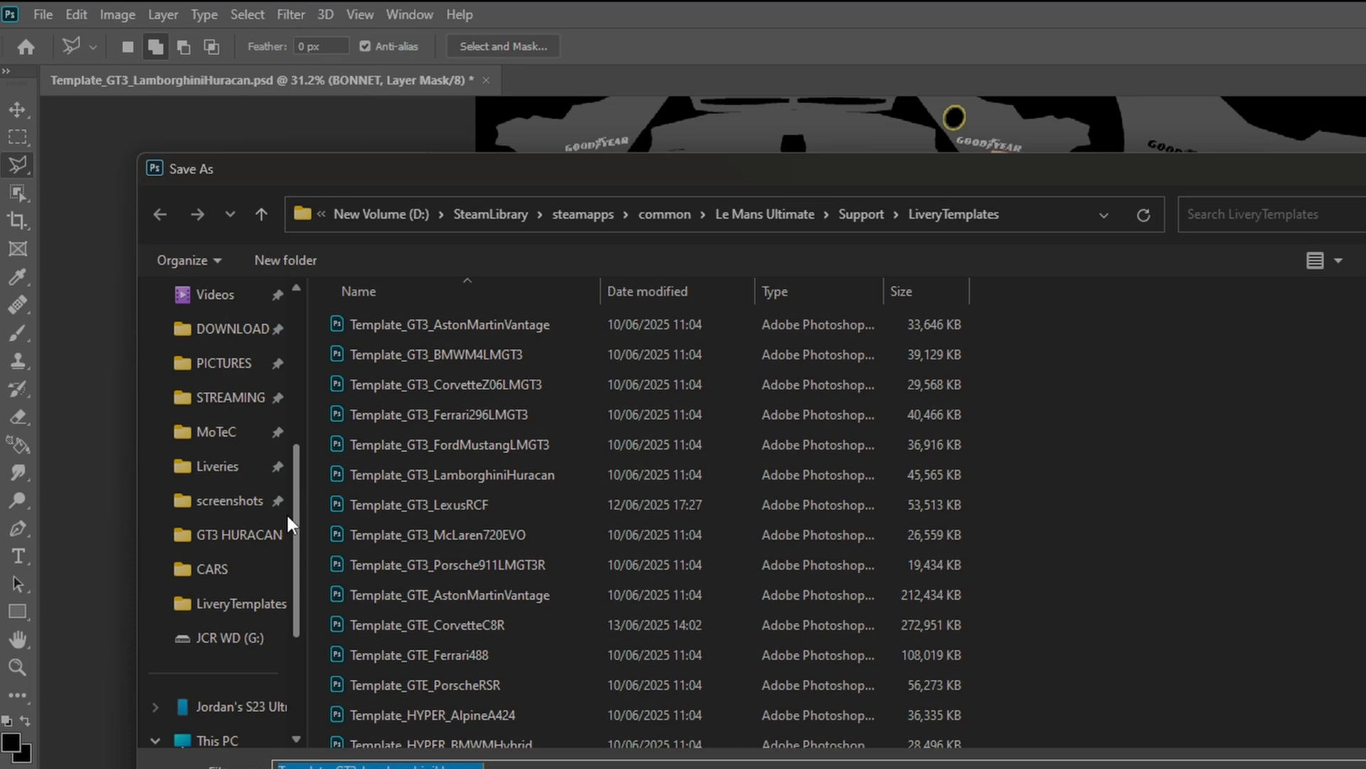
pyautogui.scroll(1, 284, 516)
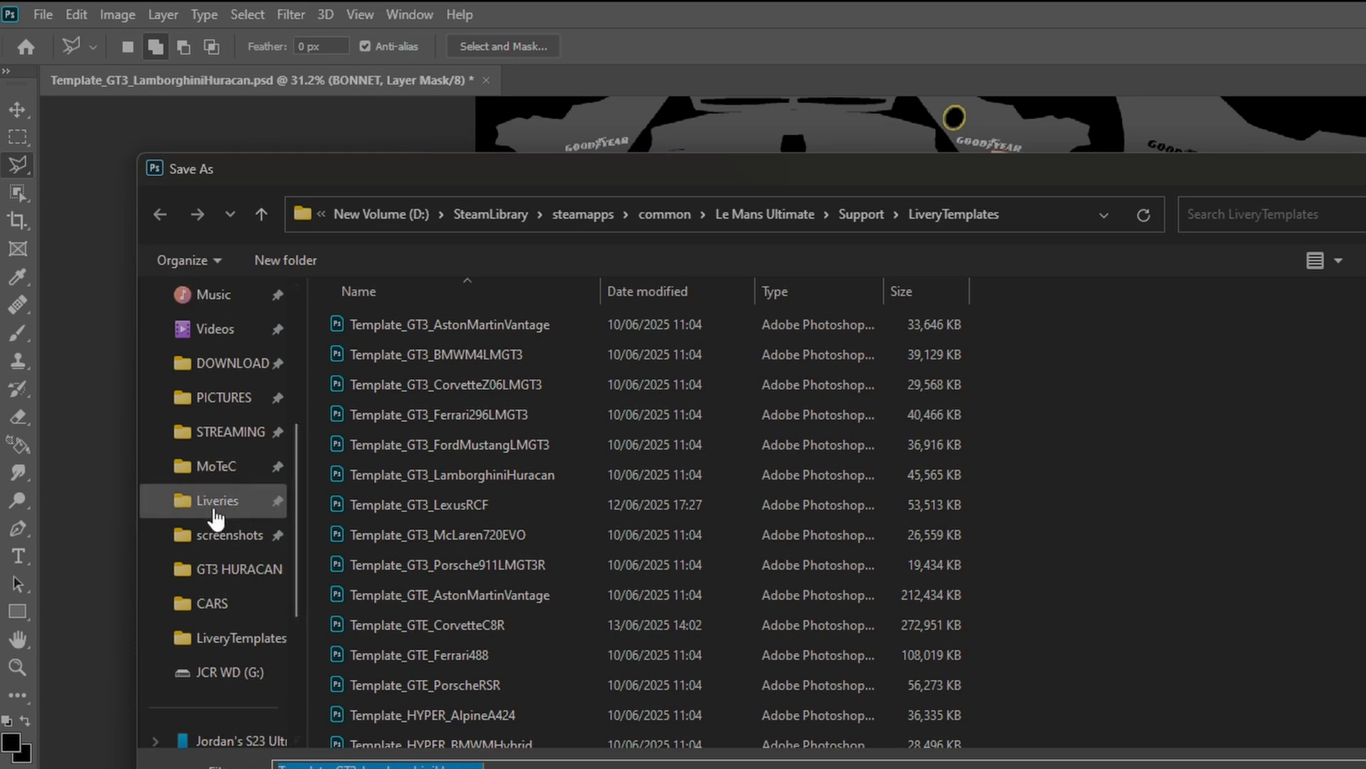
pyautogui.click(216, 506)
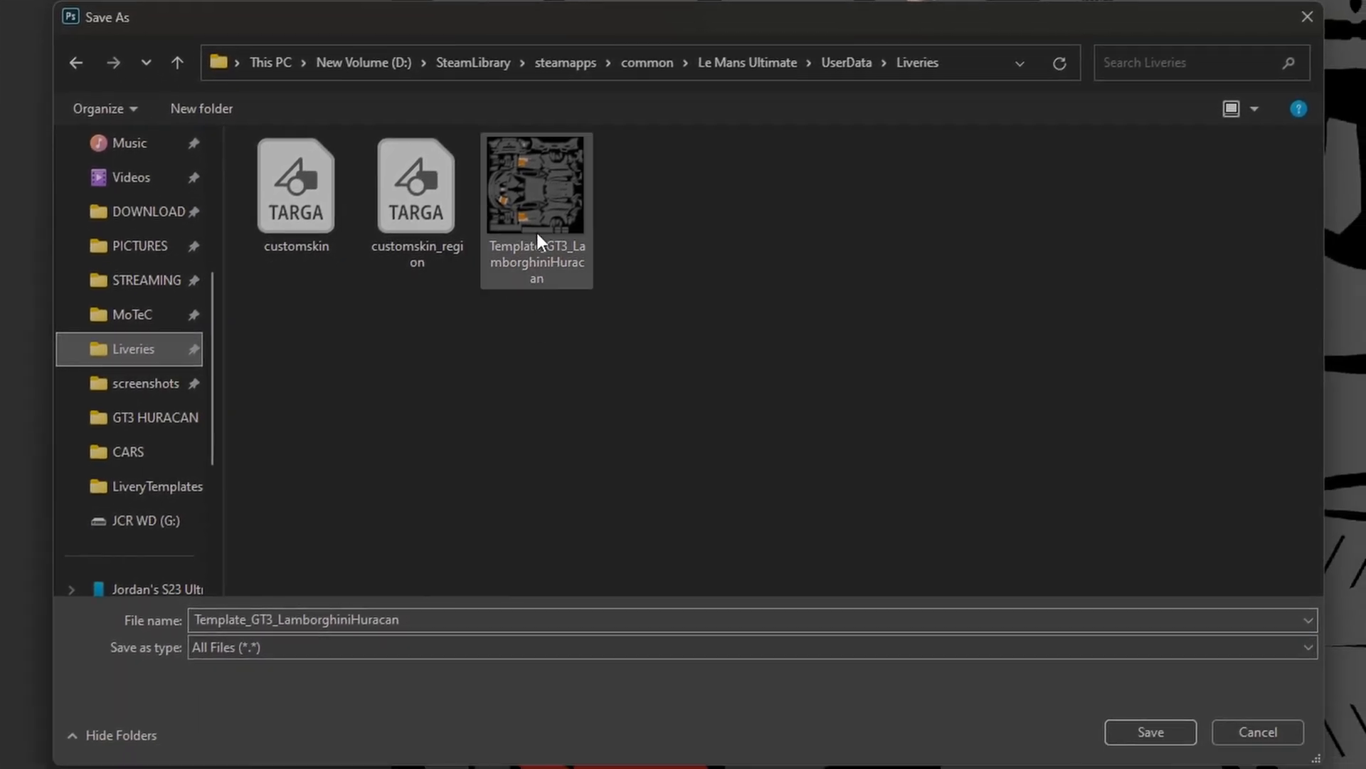
pyautogui.click(538, 231)
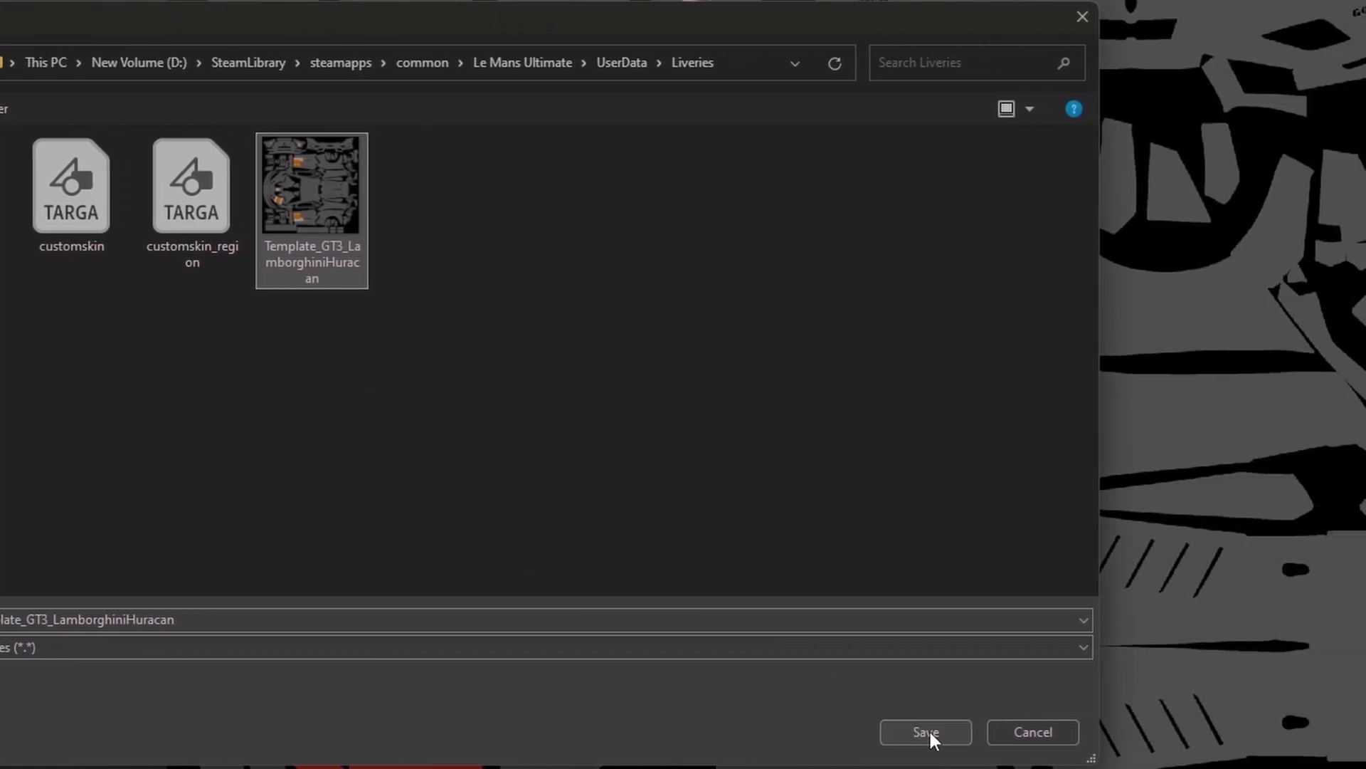
pyautogui.click(929, 730)
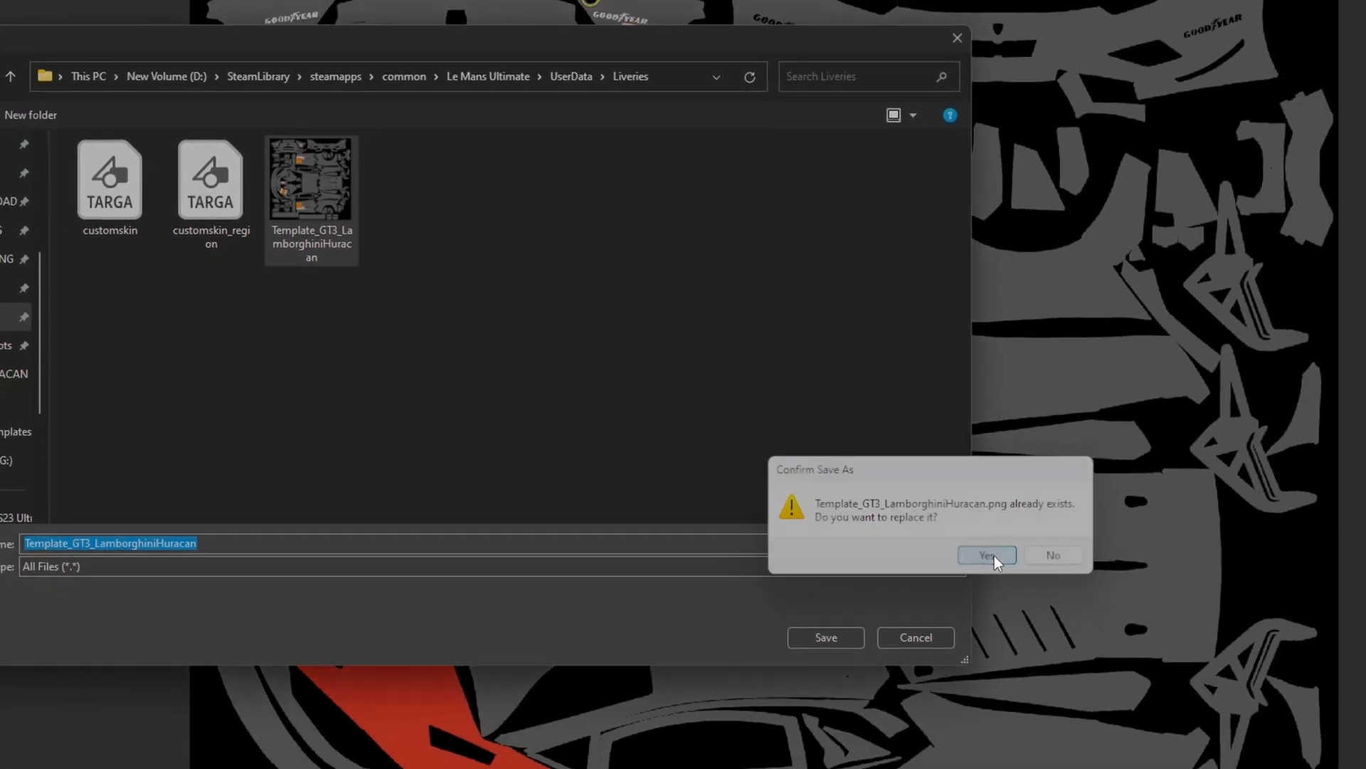
pyautogui.click(1119, 634)
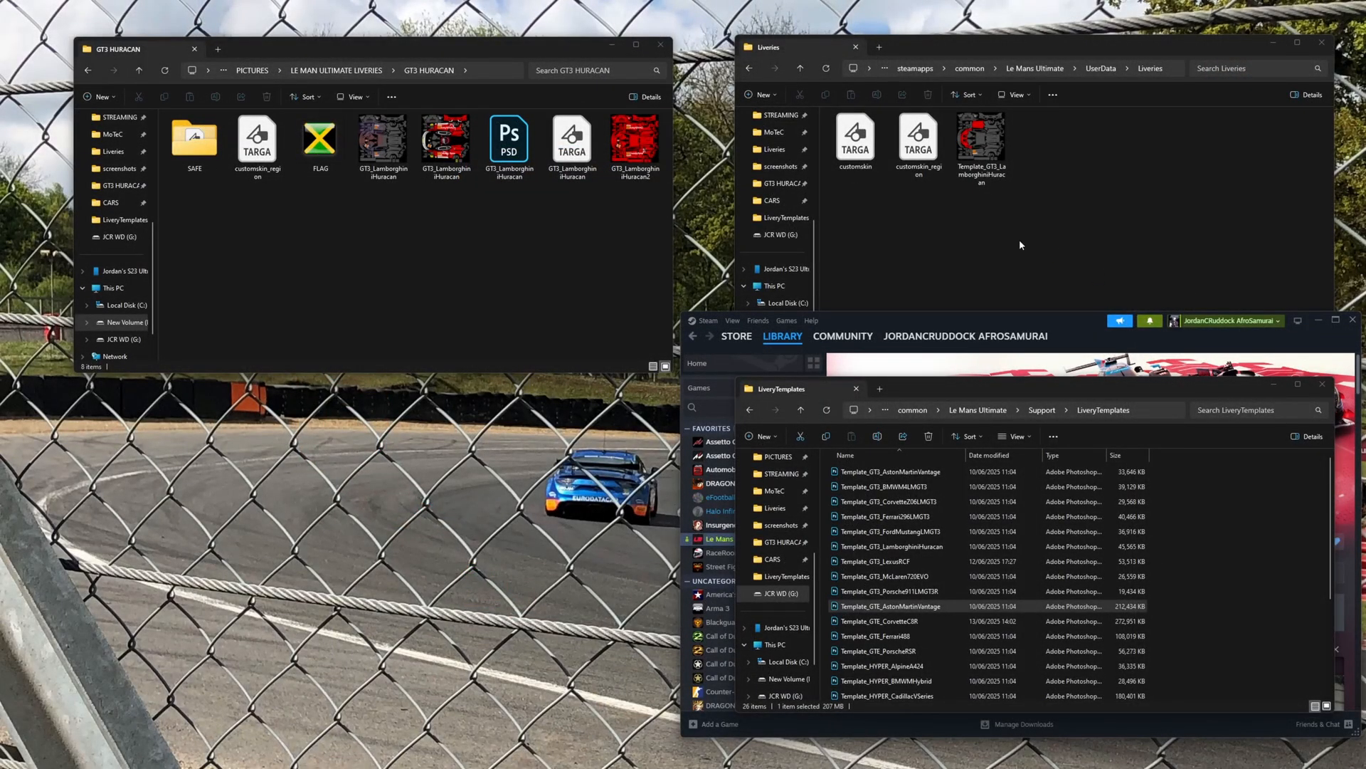
# - Switch to File Explorer and check the exported Template_GT3_LamborghiniHuracan image in the Liveries folder
pyautogui.click(1082, 195)
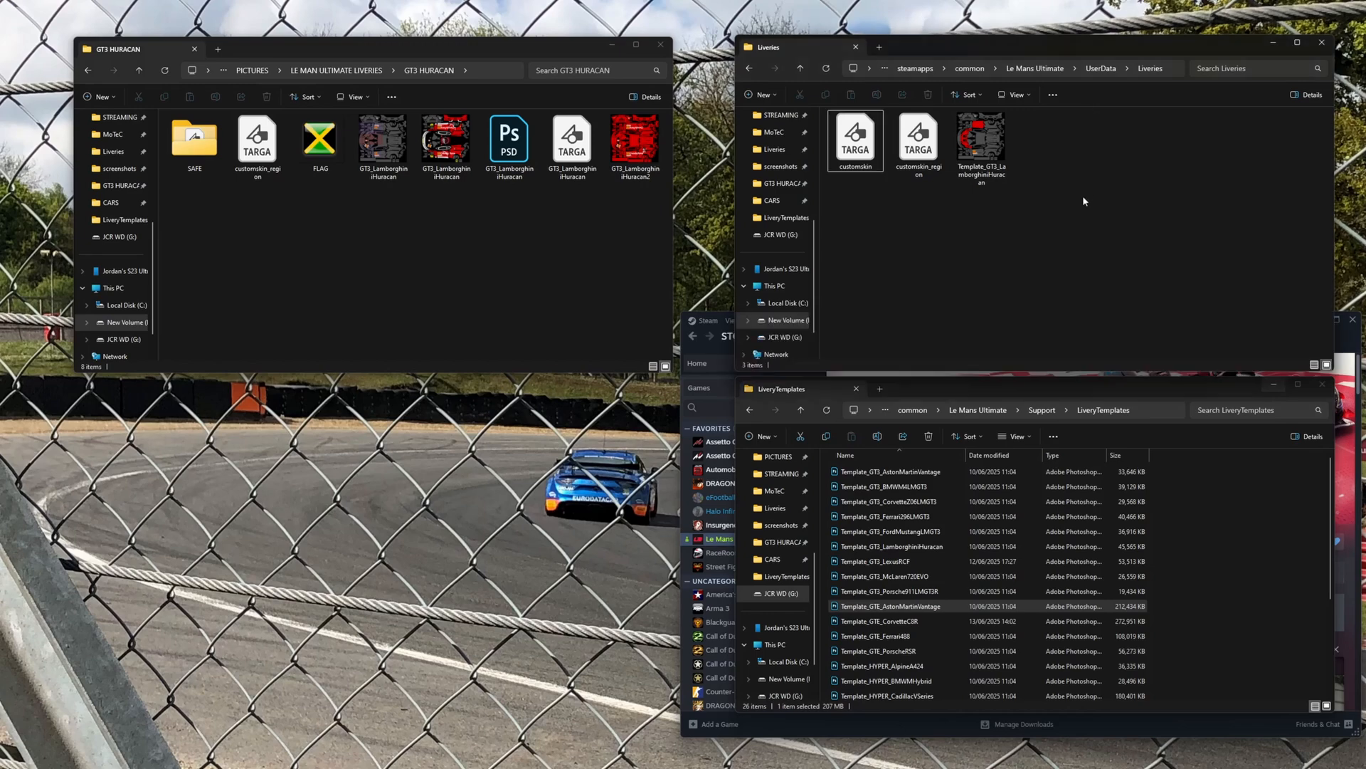
pyautogui.click(982, 143)
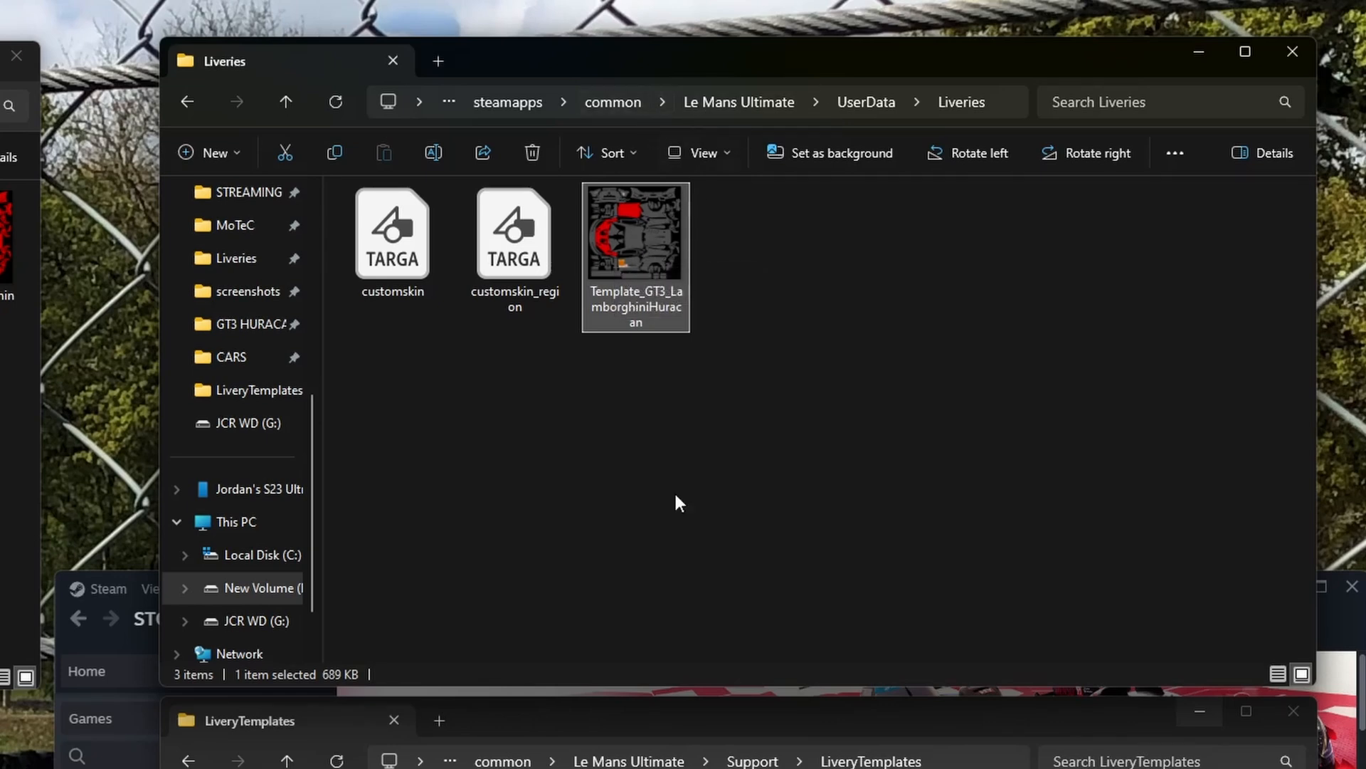
pyautogui.click(962, 705)
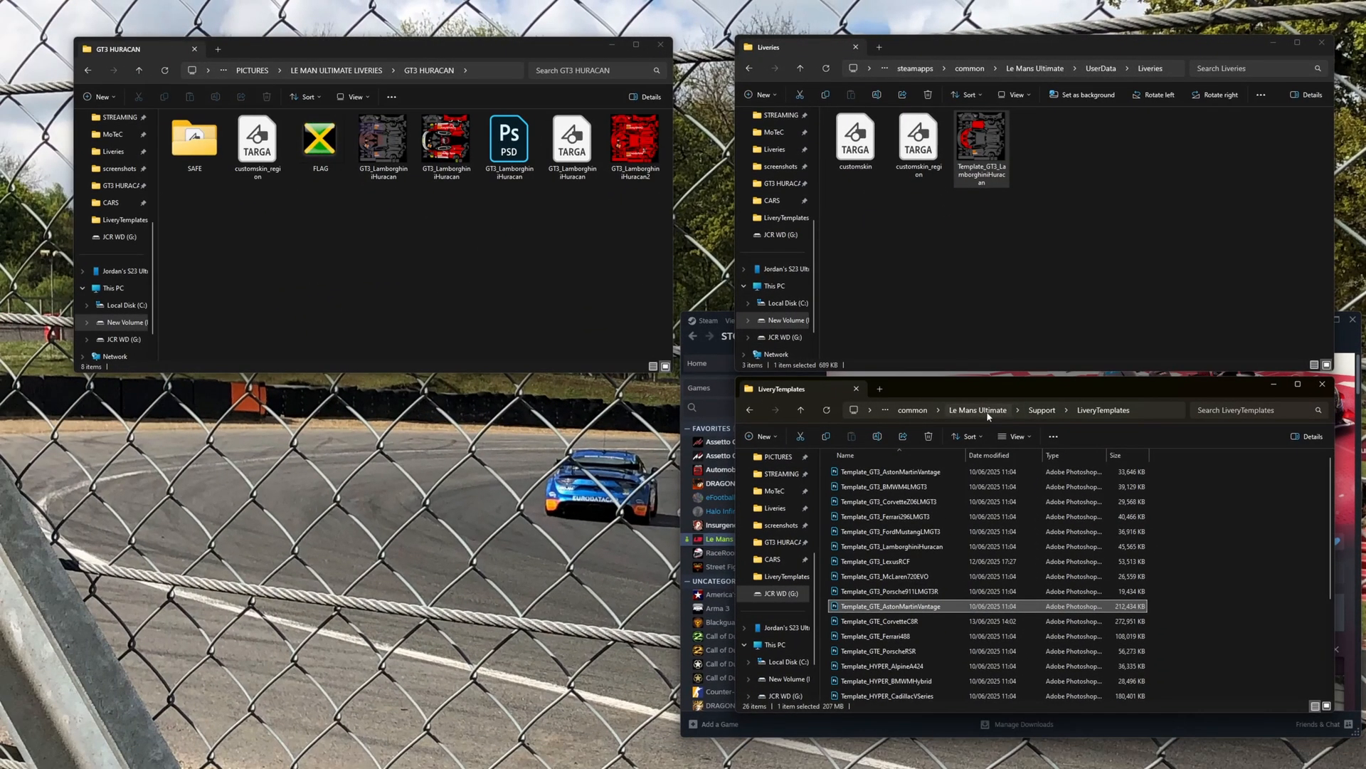
# - Browse Le Mans Ultimate's local files from Steam, view the Liveries folder inside UserData, and close its window
pyautogui.click(979, 410)
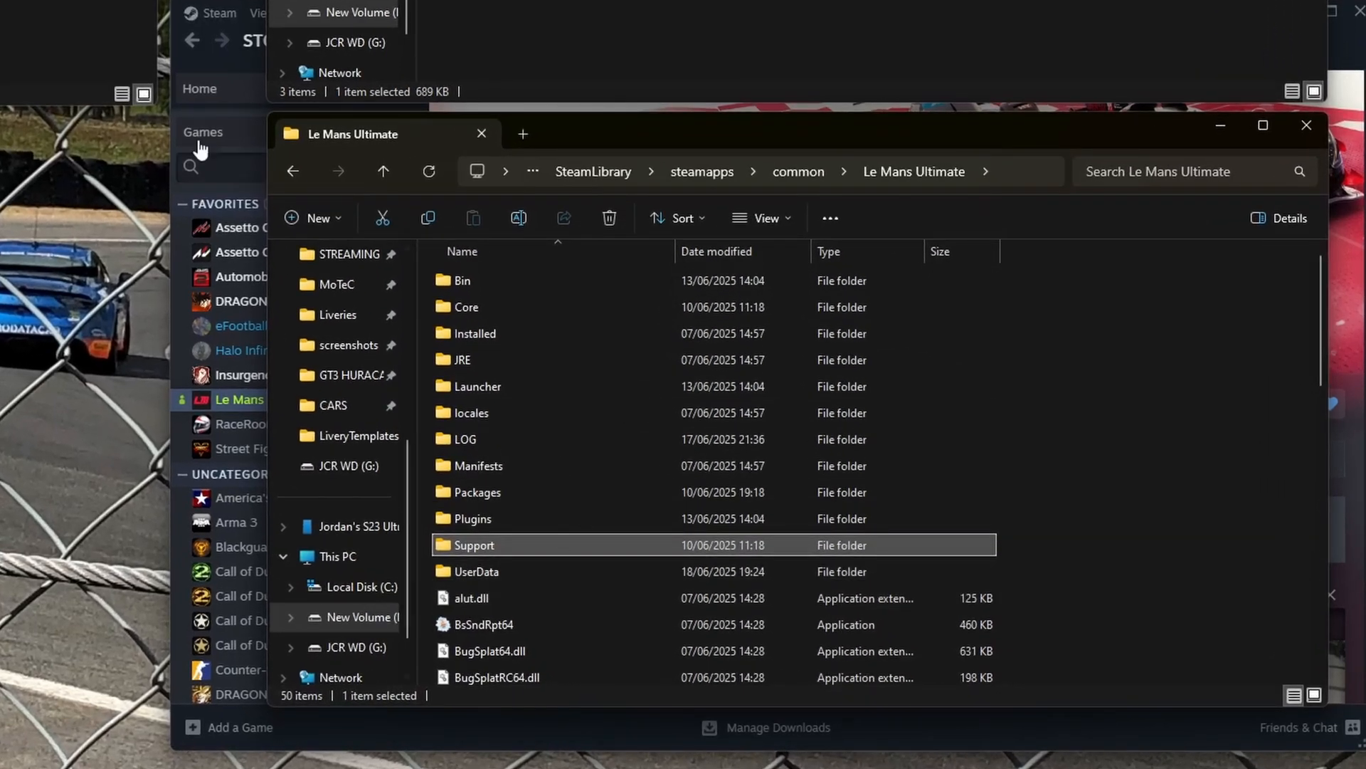
pyautogui.click(228, 71)
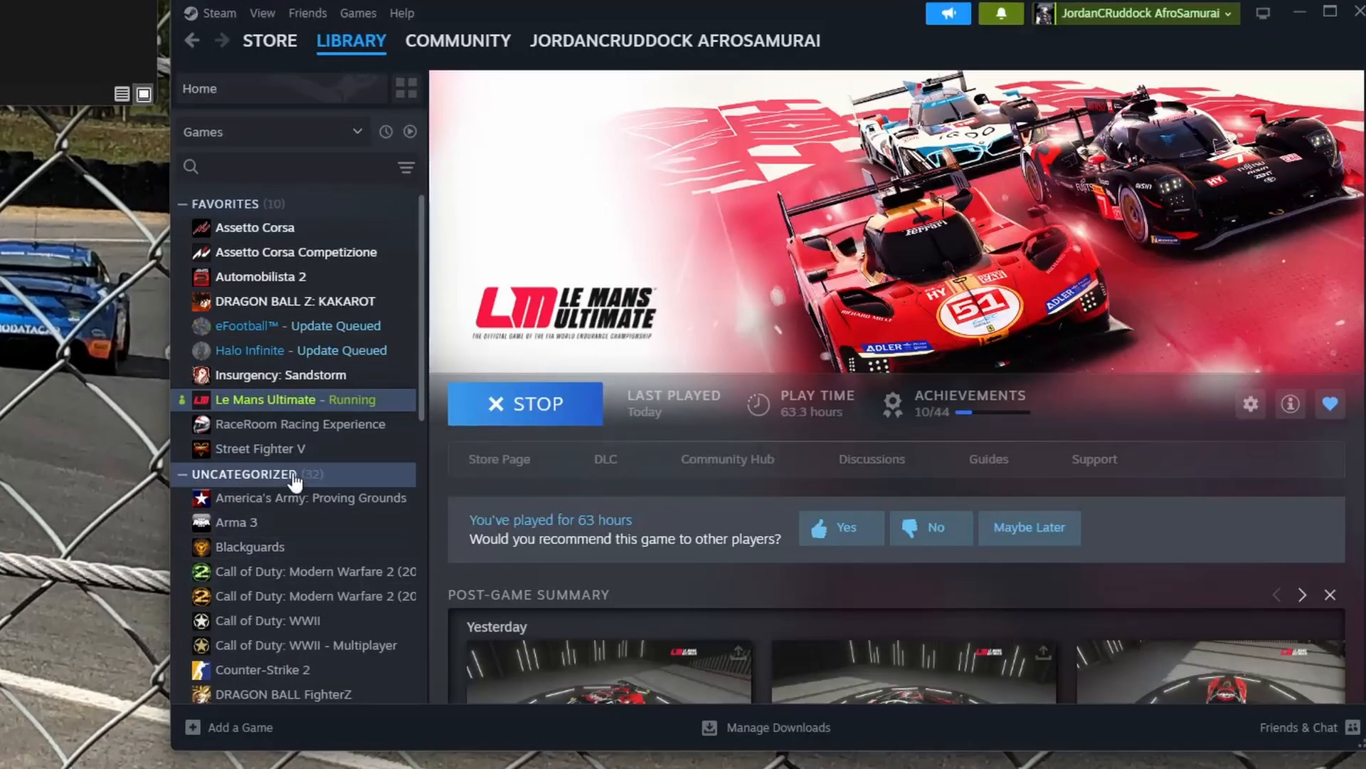
pyautogui.rightClick(308, 412)
pyautogui.moveTo(412, 523)
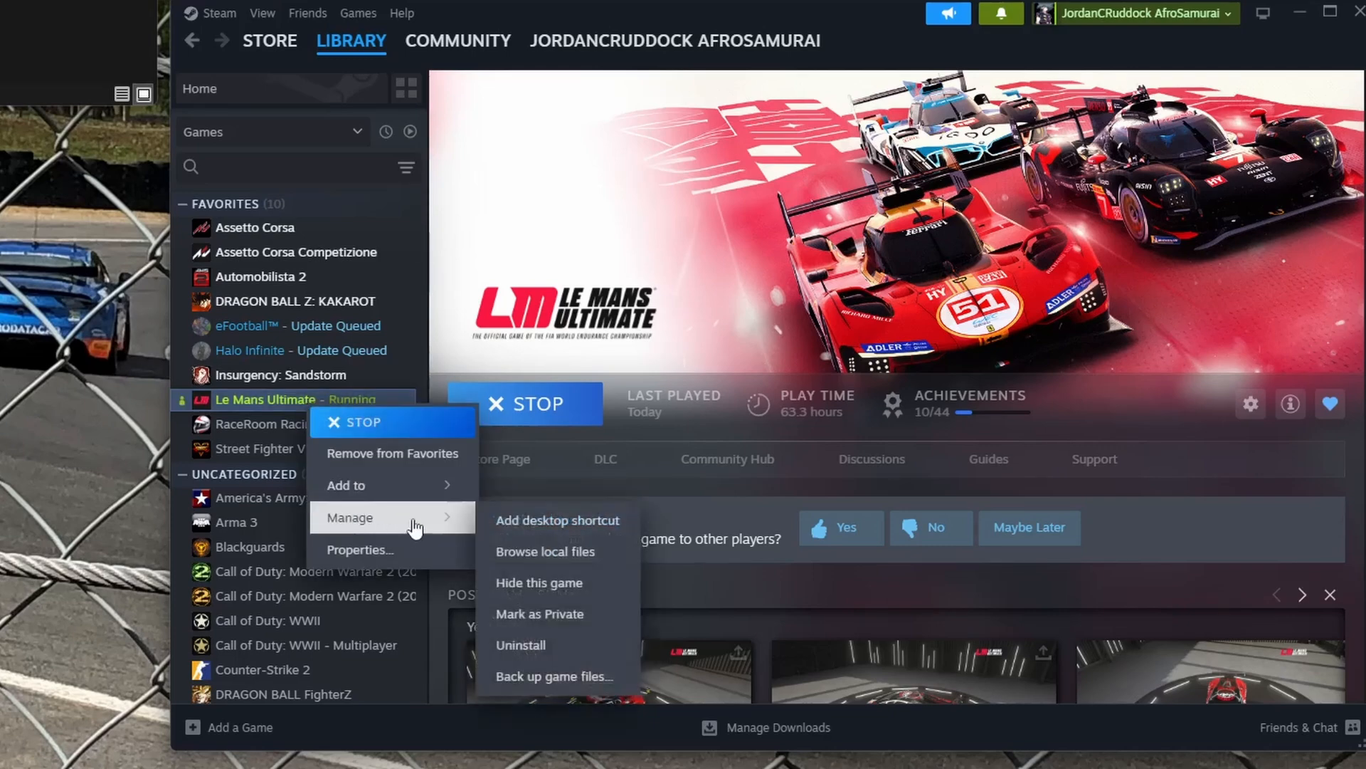
pyautogui.click(593, 553)
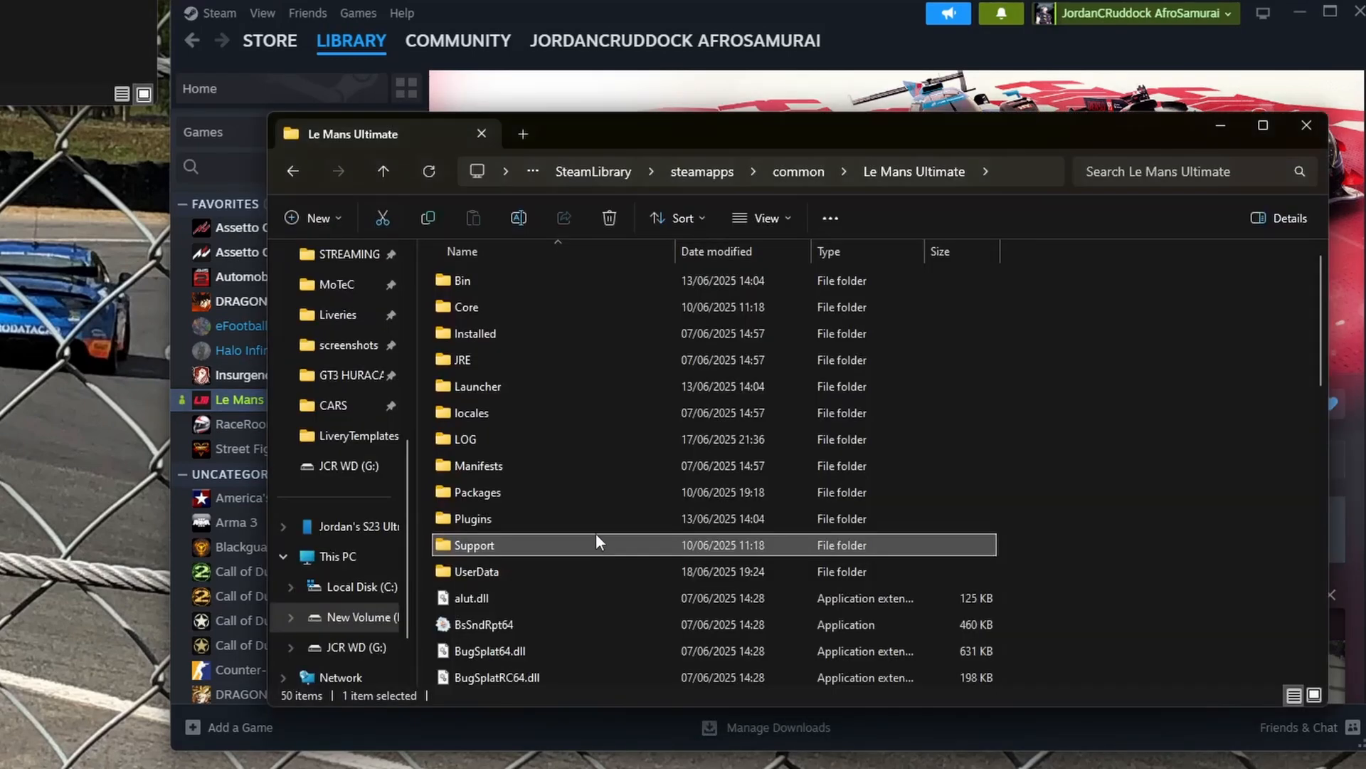
pyautogui.doubleClick(513, 569)
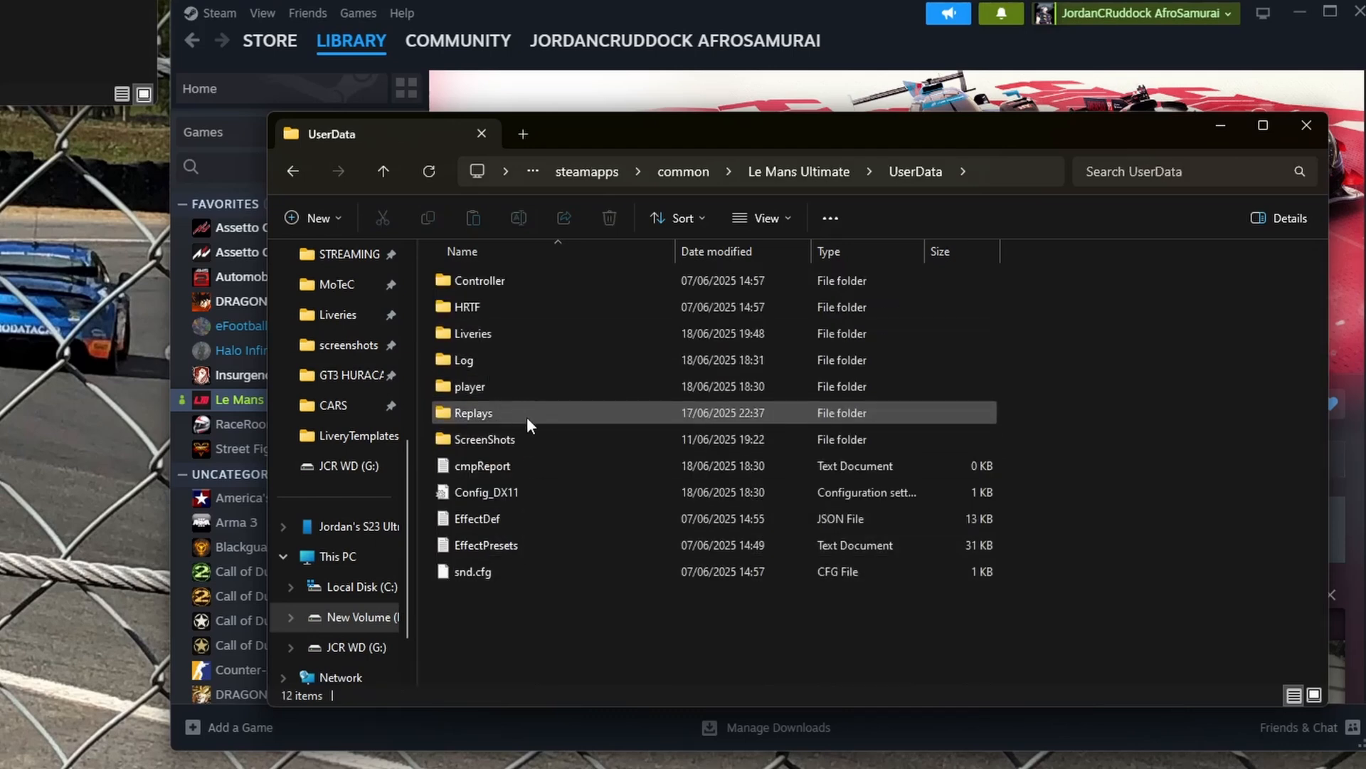
pyautogui.doubleClick(531, 339)
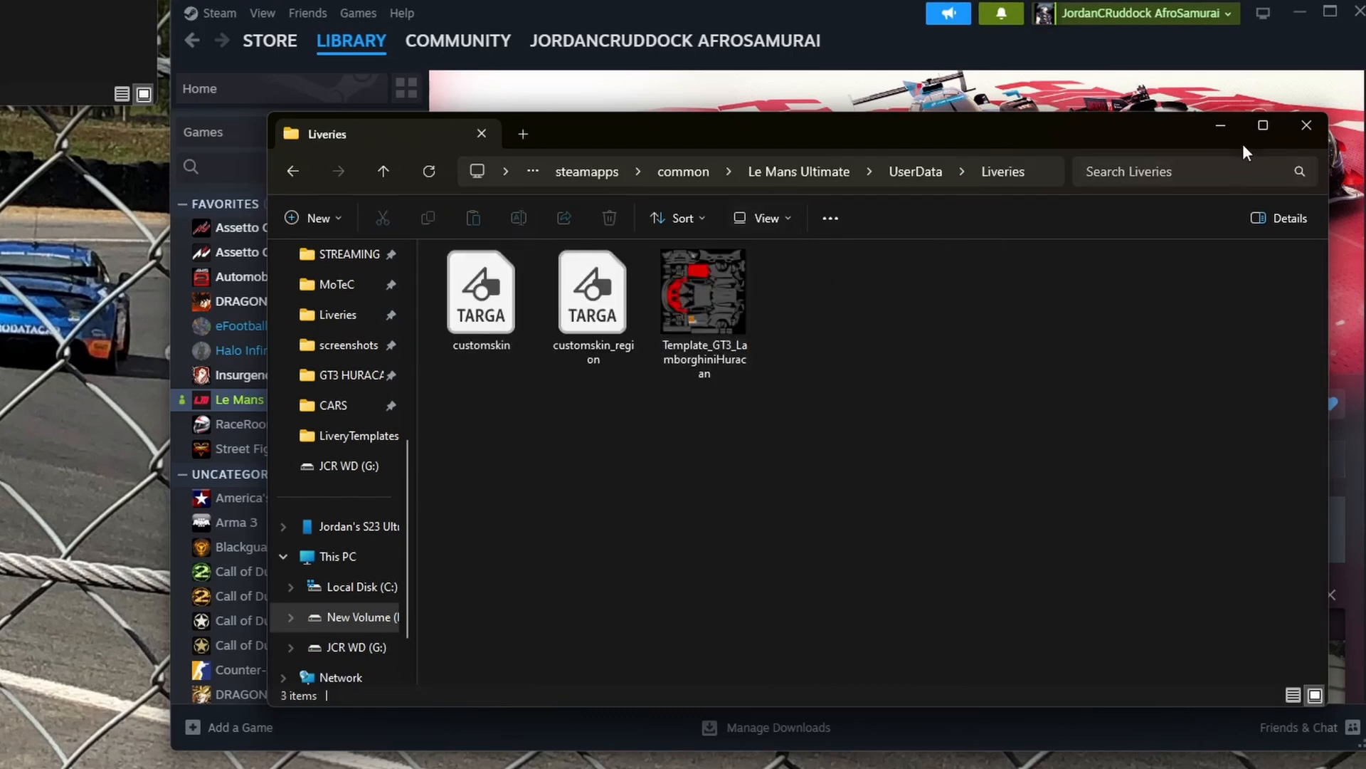
pyautogui.click(1298, 129)
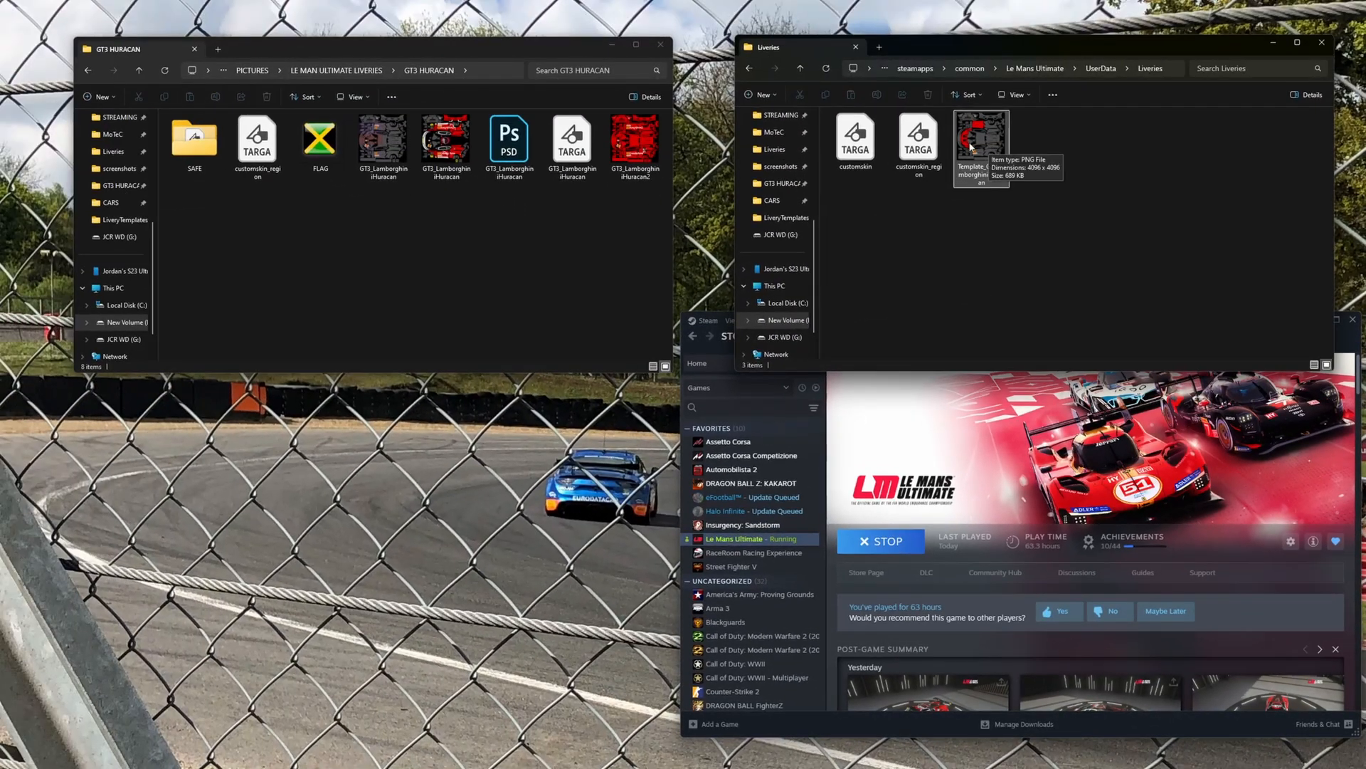
# - Switch to the browser and upload Template_GT3_LamborghiniHuracan from the Liveries folder to Online-Convert's image-to-TGA converter
pyautogui.click(971, 147)
pyautogui.moveTo(994, 166)
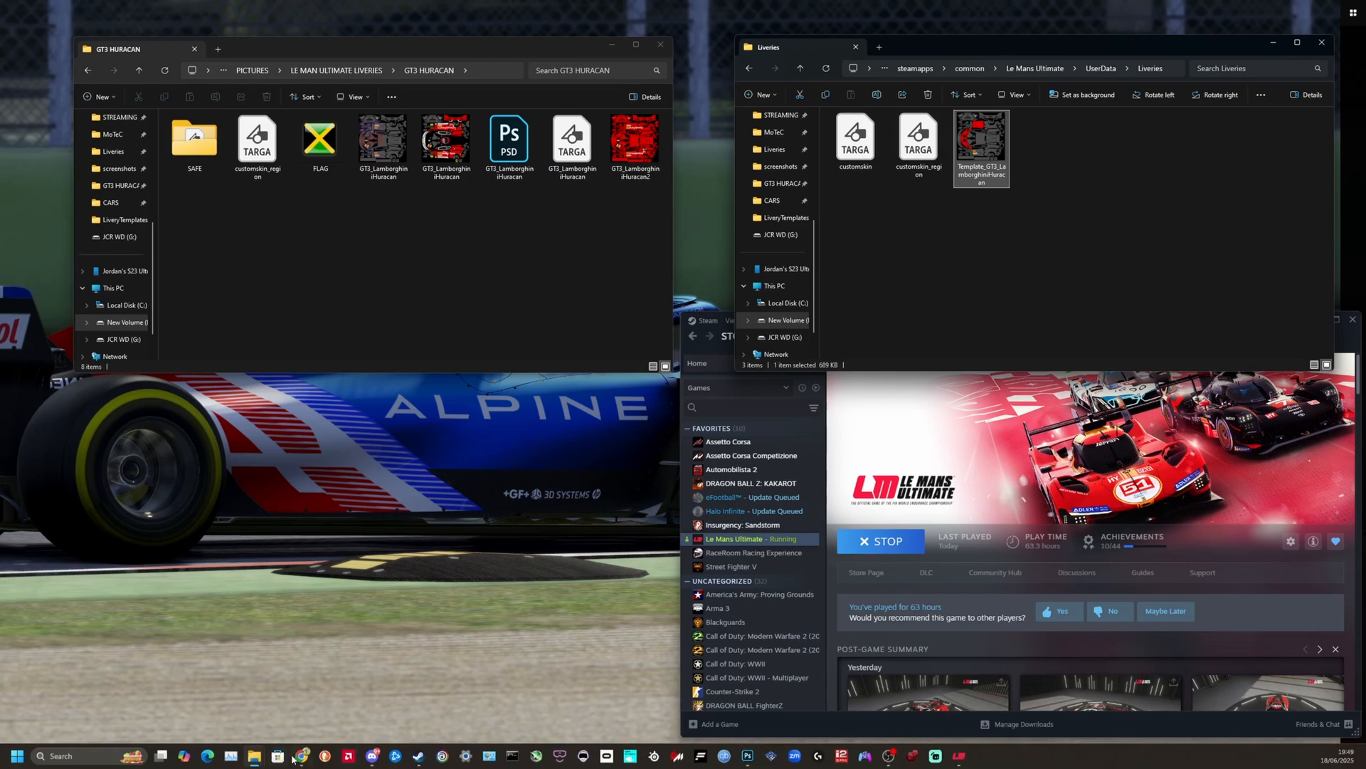
pyautogui.click(302, 756)
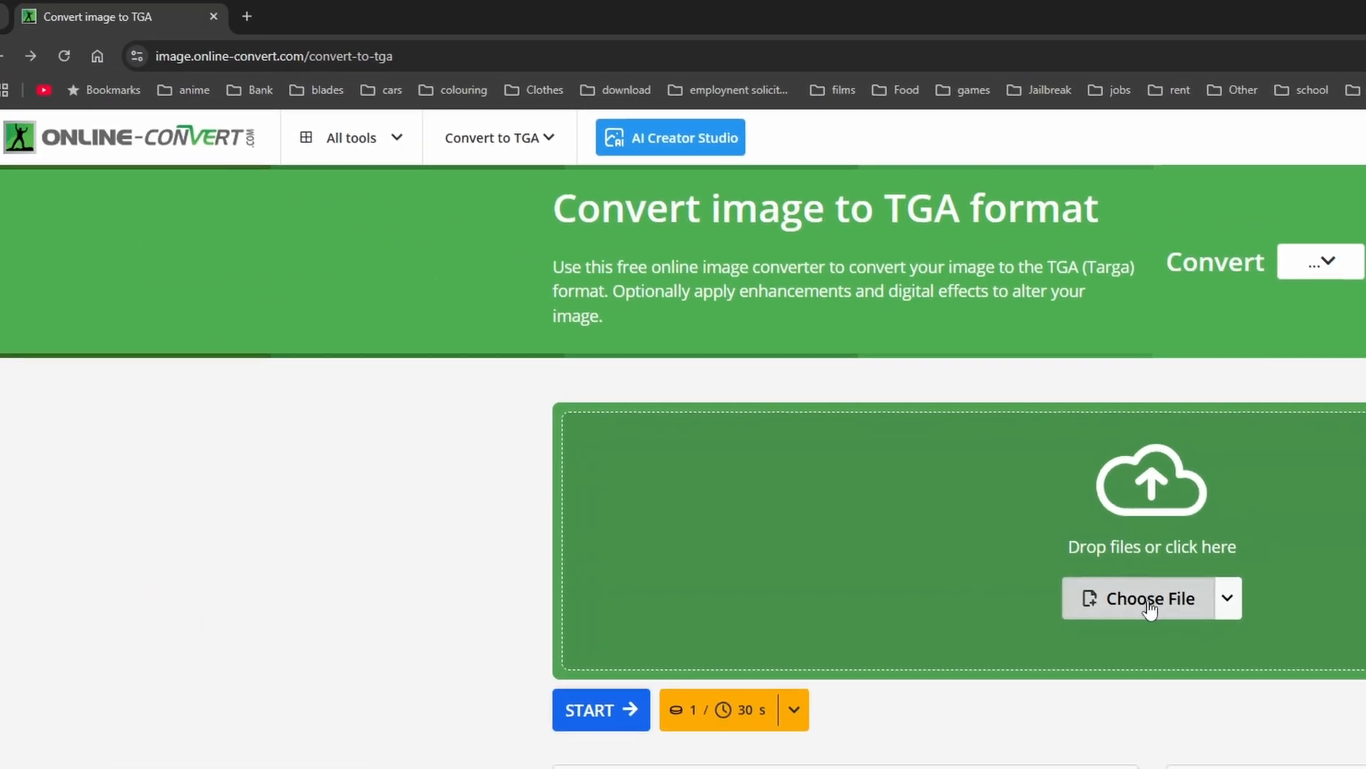
pyautogui.click(1149, 601)
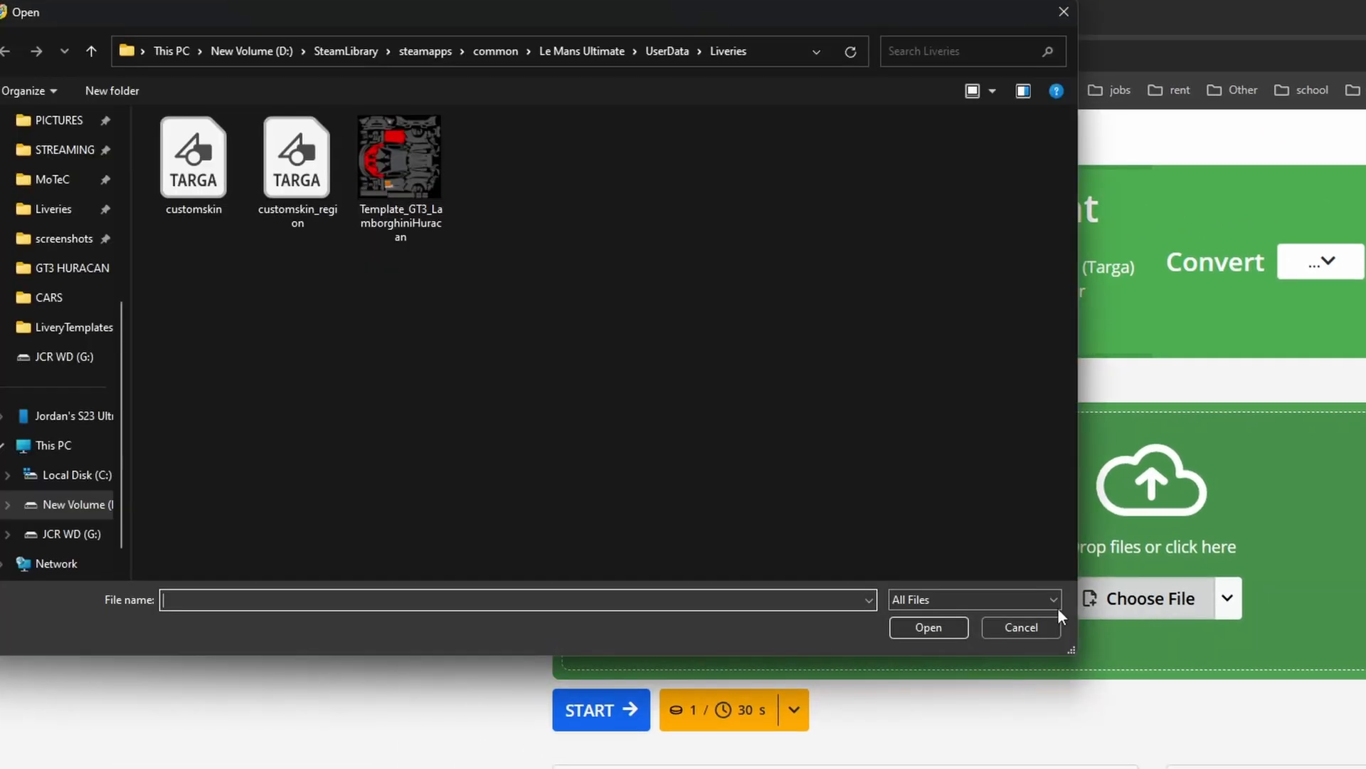
pyautogui.click(388, 184)
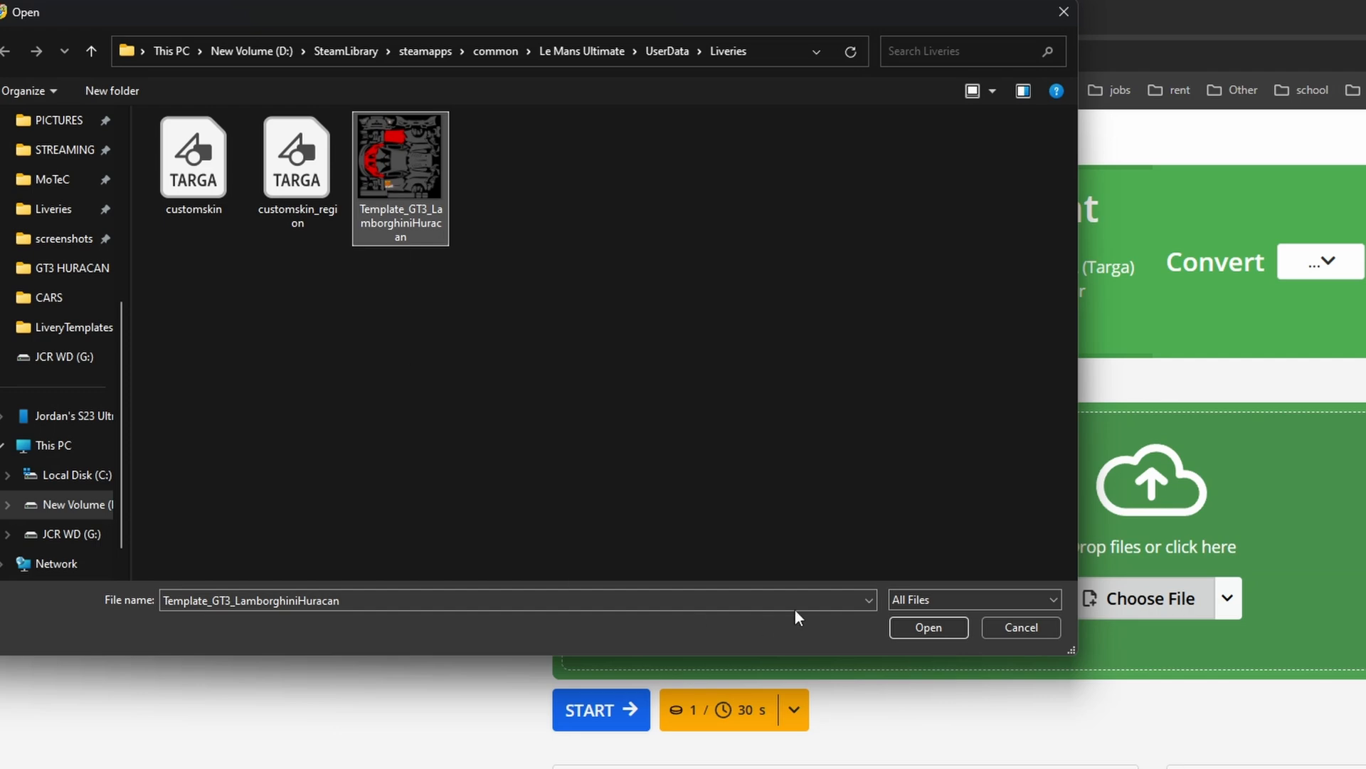
pyautogui.click(630, 628)
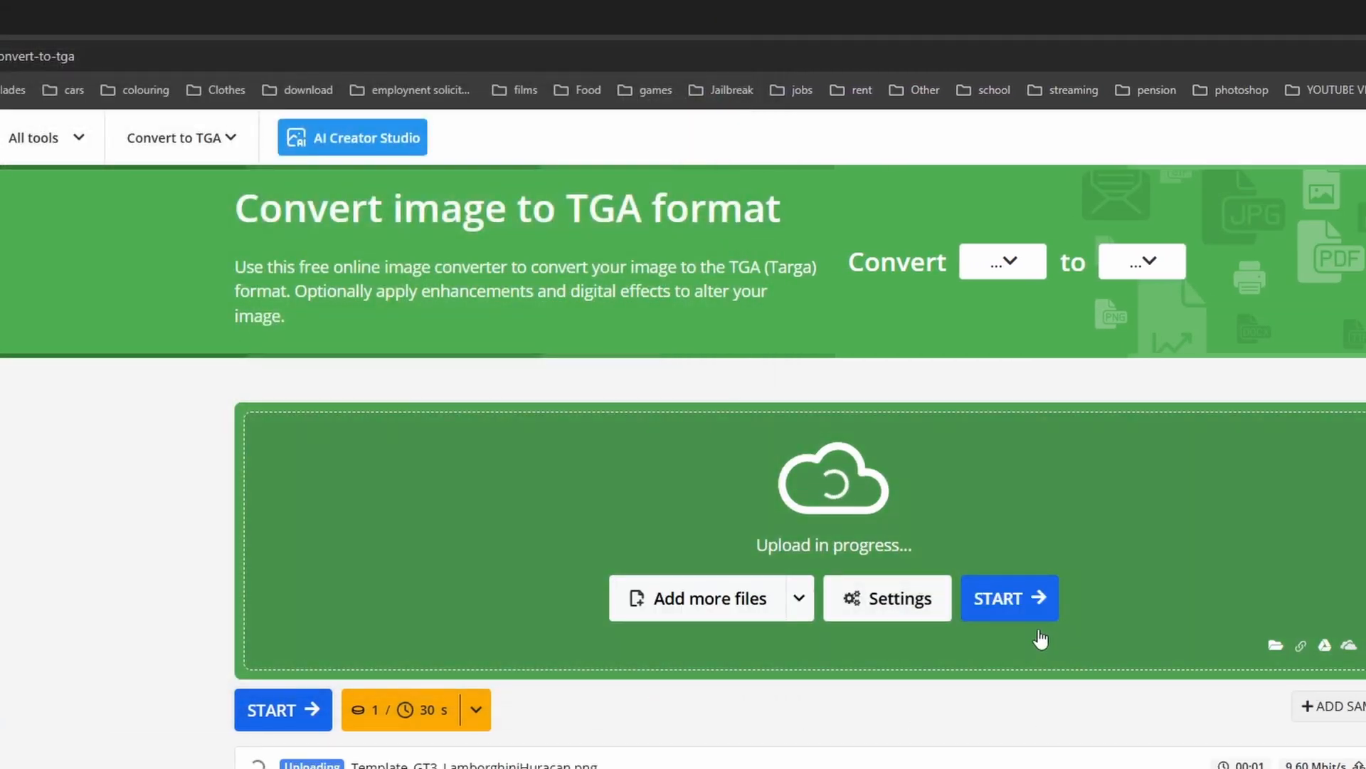
# - Convert the uploaded image to TGA and save it as customskin in the Liveries folder, replacing the existing file
pyautogui.click(1019, 607)
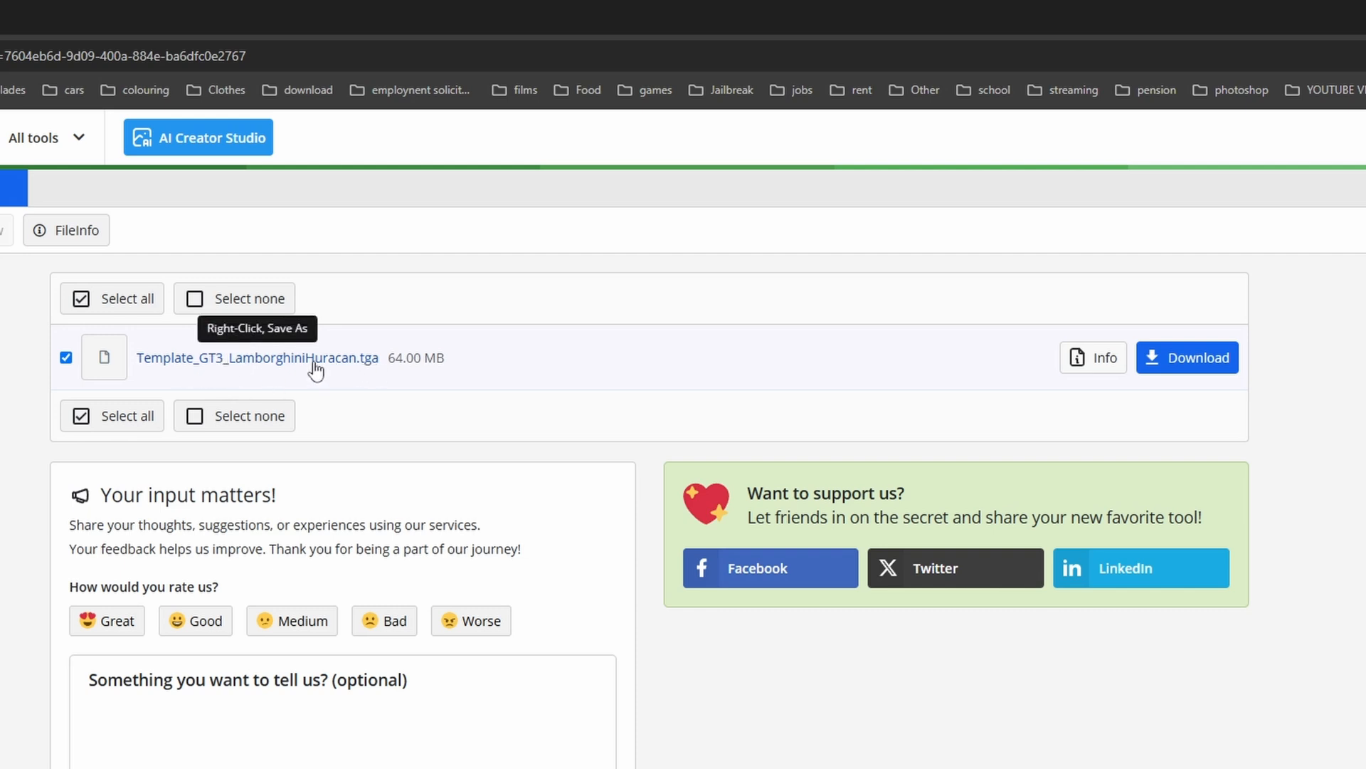
pyautogui.click(347, 358)
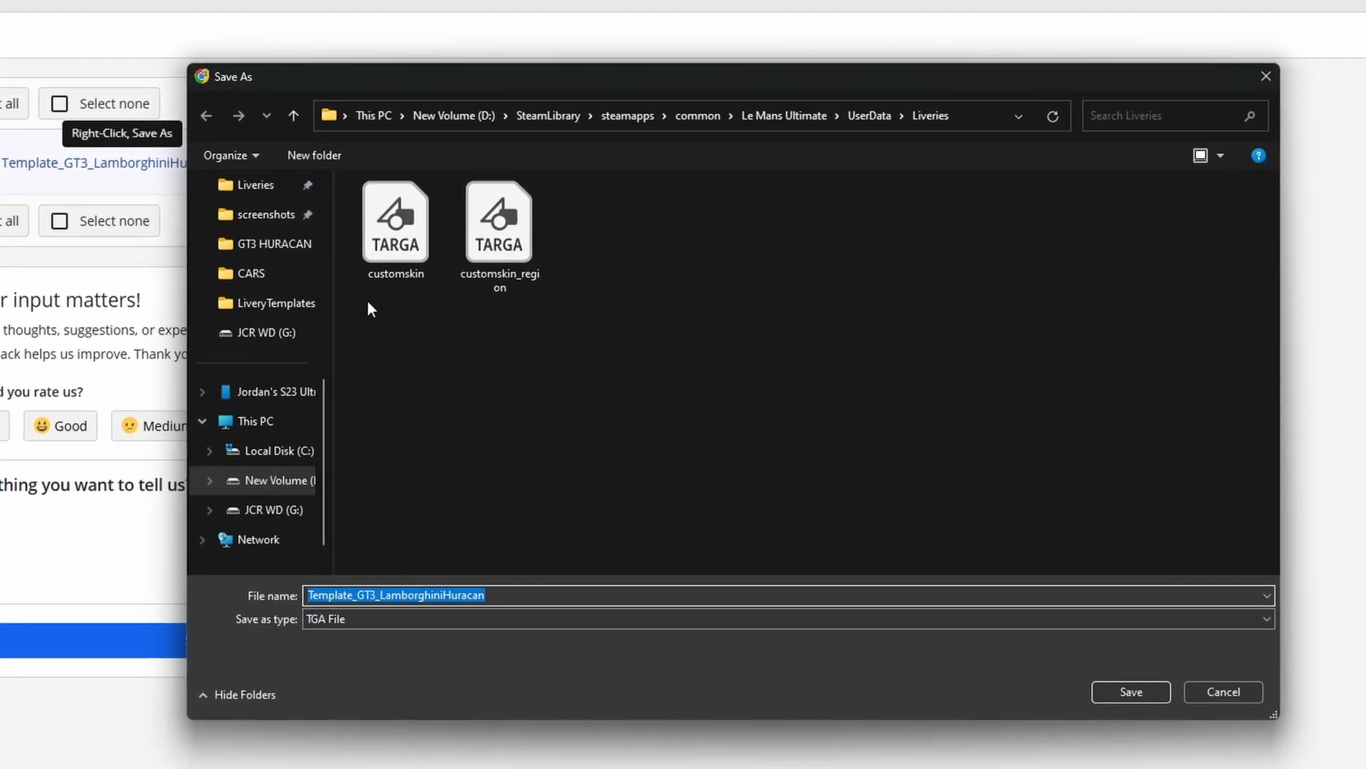
pyautogui.click(395, 247)
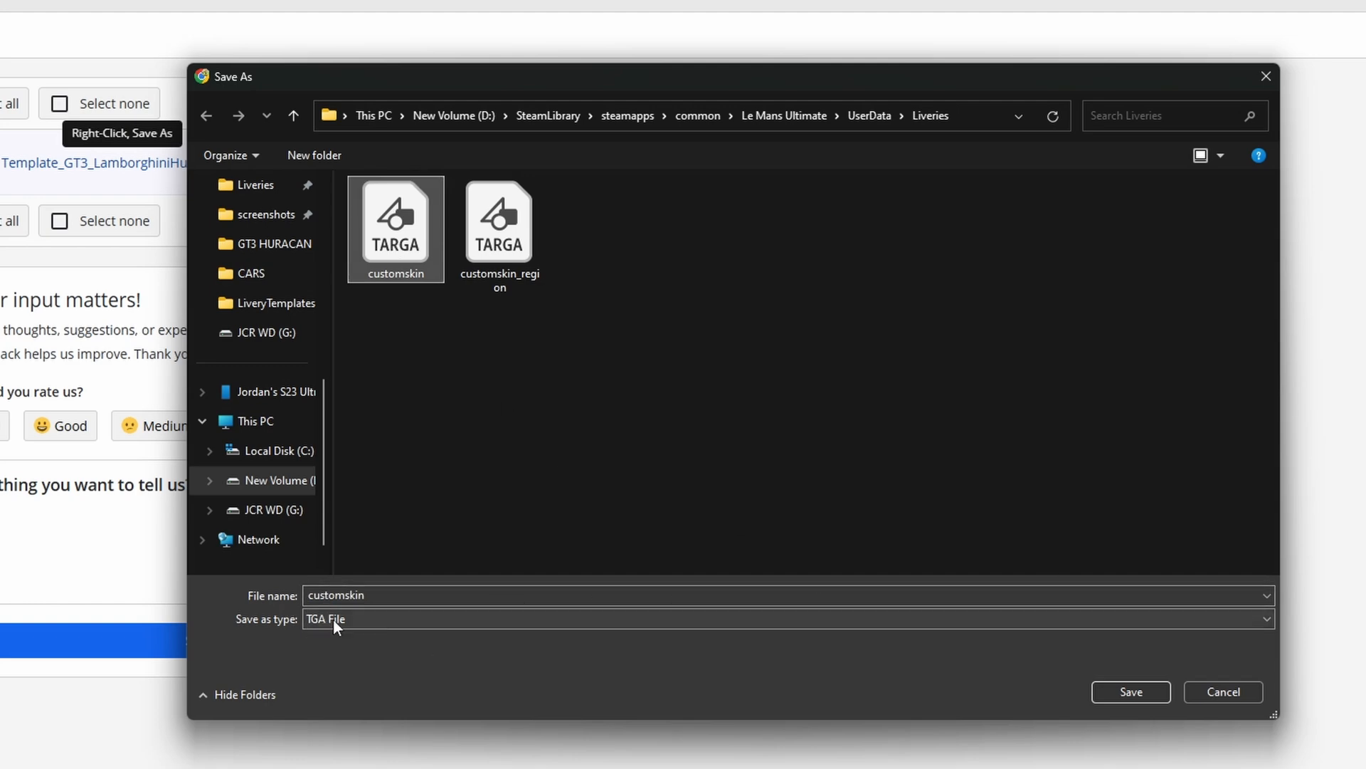
pyautogui.click(1129, 692)
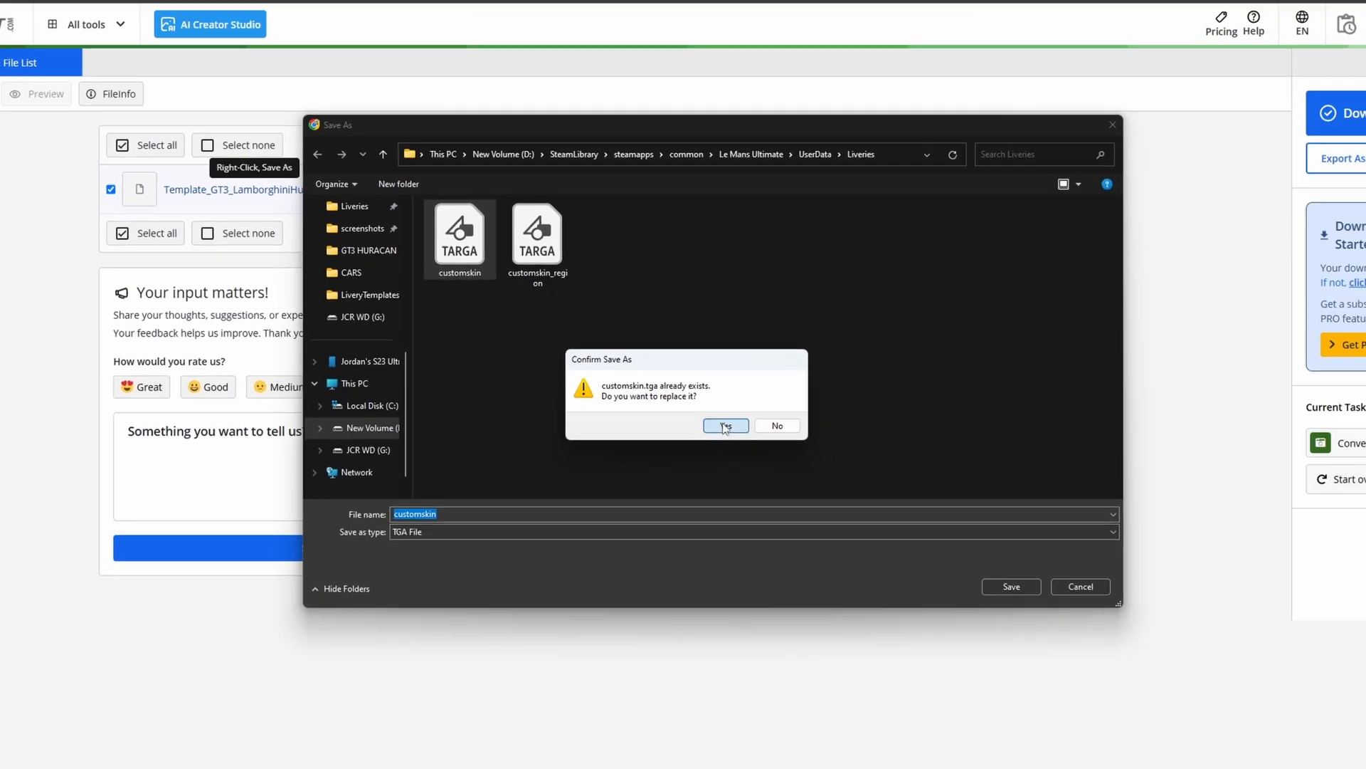
pyautogui.click(725, 425)
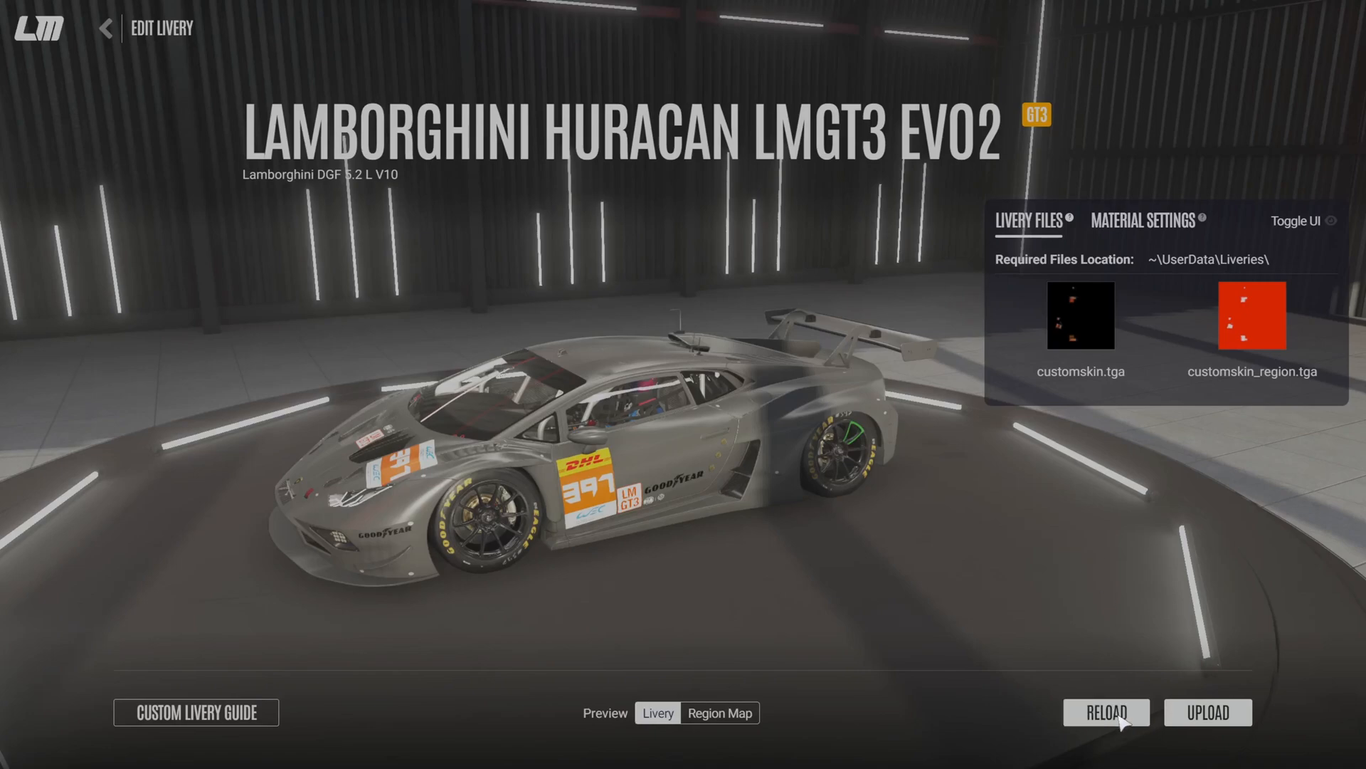
# - Switch to Le Mans Ultimate, reload the Lamborghini Huracan LMGT3 EVO2's livery files and inspect the car
pyautogui.click(1137, 716)
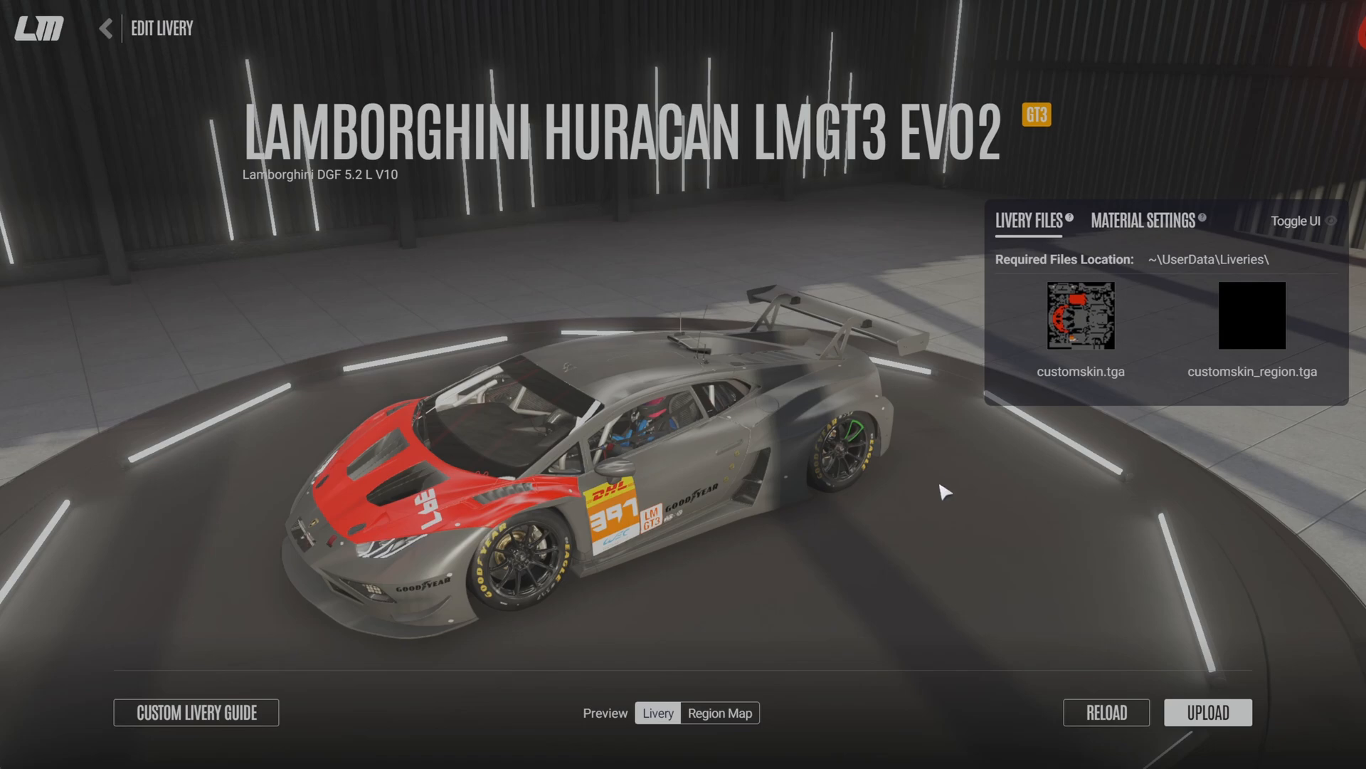
pyautogui.moveTo(772, 484)
pyautogui.mouseDown()
pyautogui.moveTo(1046, 441)
pyautogui.moveTo(992, 584)
pyautogui.moveTo(820, 543)
pyautogui.moveTo(789, 570)
pyautogui.moveTo(790, 494)
pyautogui.mouseUp()
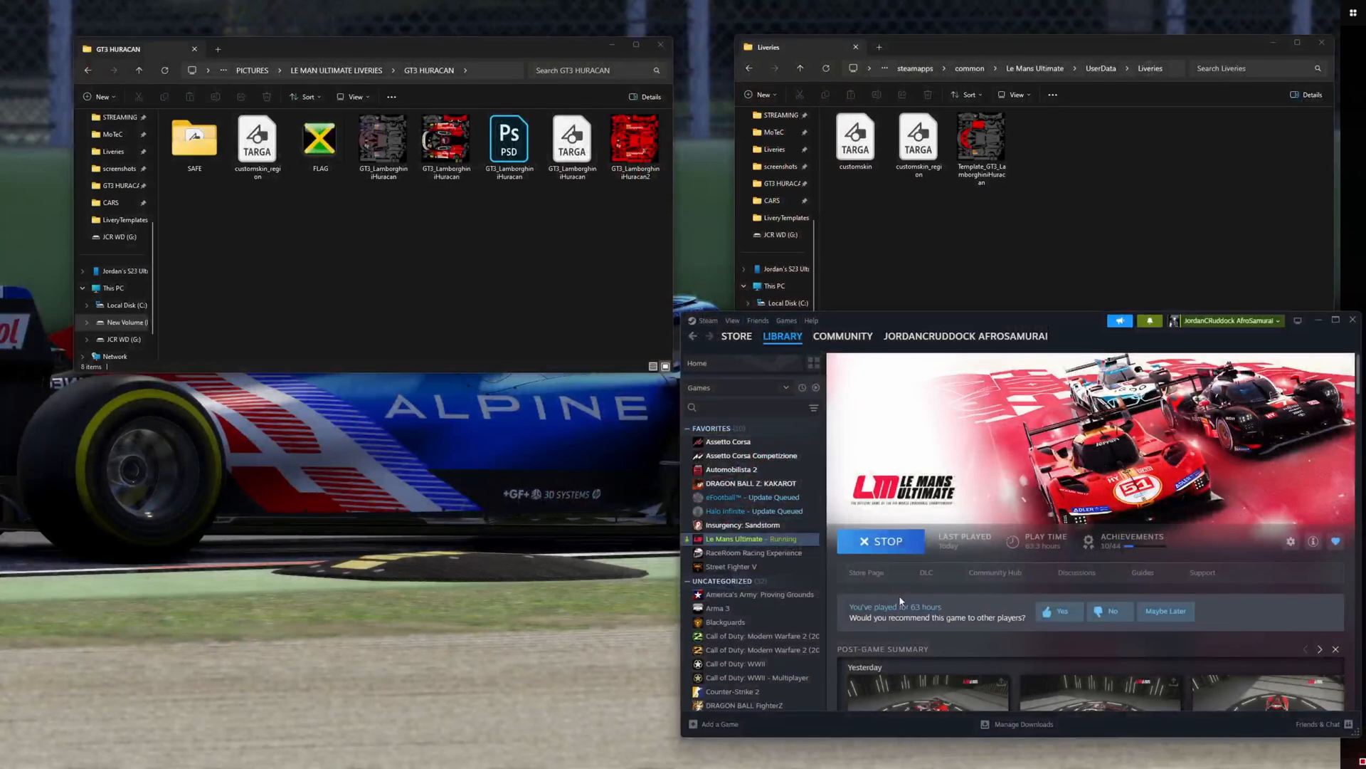
# - Switch to File Explorer and delete the Template_GT3_LamborghiniHuracan PNG from the Liveries folder
pyautogui.click(1013, 233)
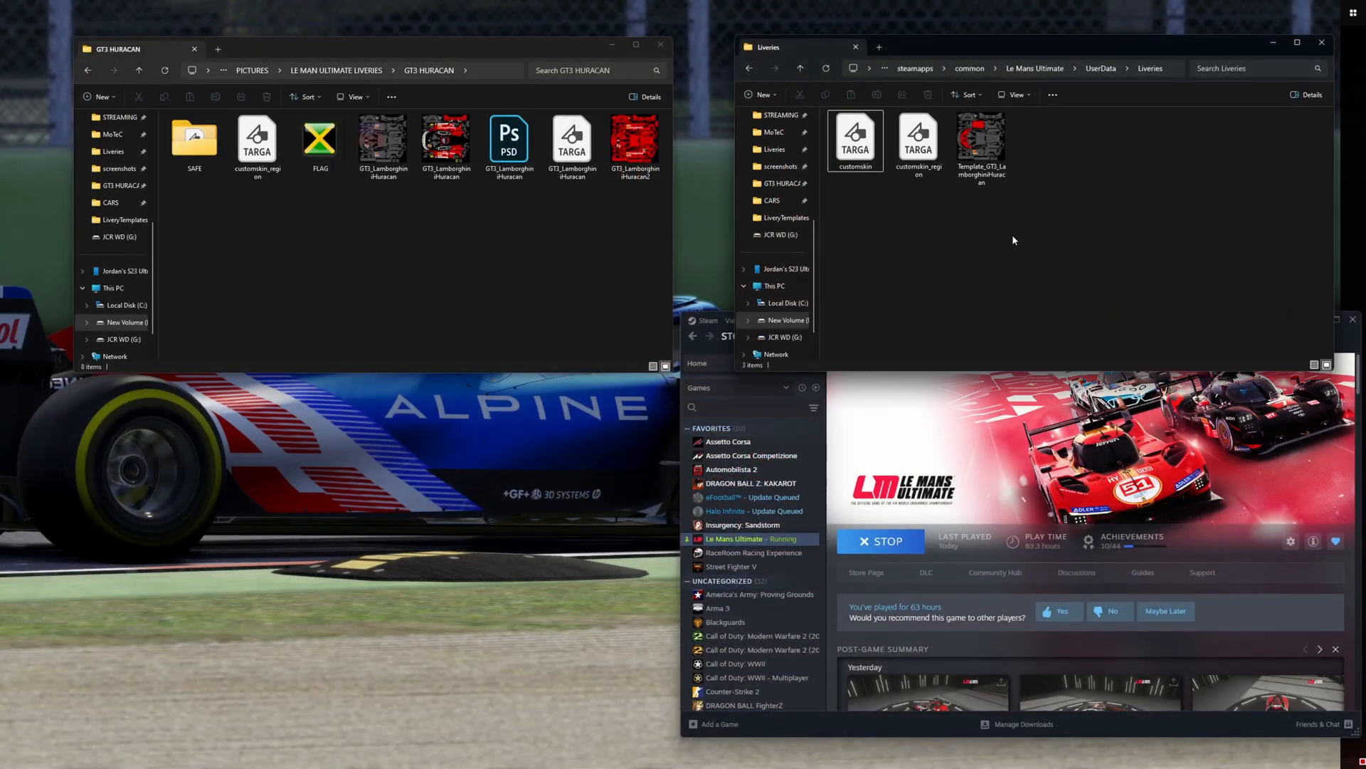
pyautogui.click(986, 151)
pyautogui.rightClick(986, 151)
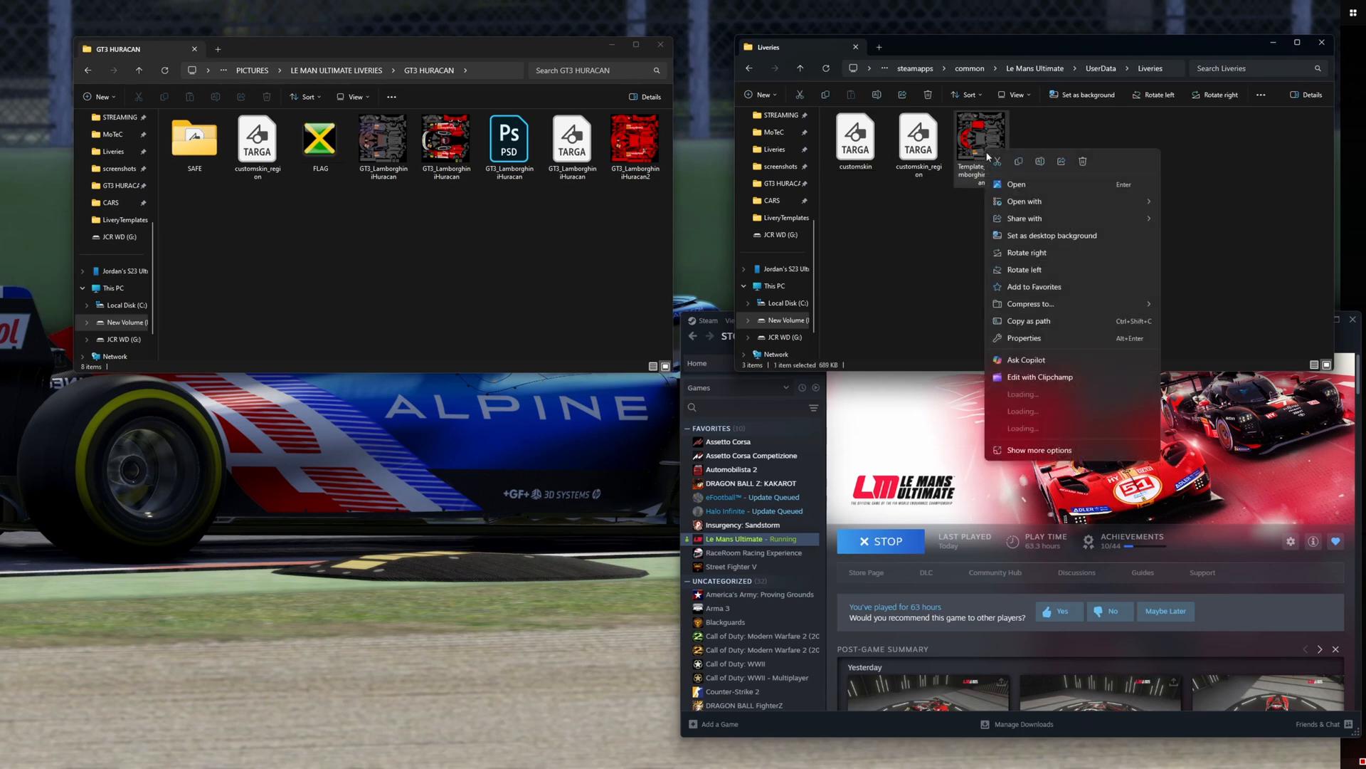
pyautogui.click(1083, 162)
# - Copy the finished red, black and white GT3_LamborghiniHuracan image from the GT3 HURACAN folder into the Liveries folder
pyautogui.click(447, 148)
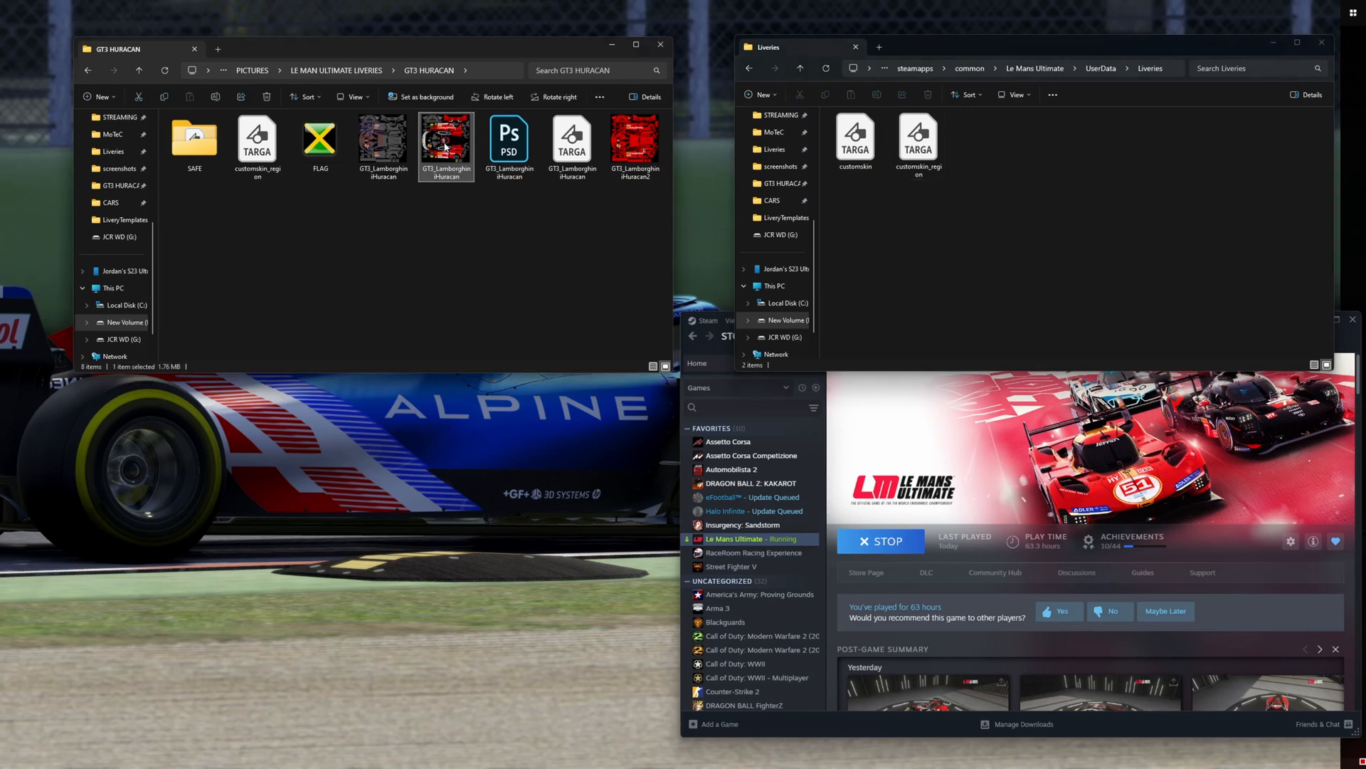
pyautogui.rightClick(446, 148)
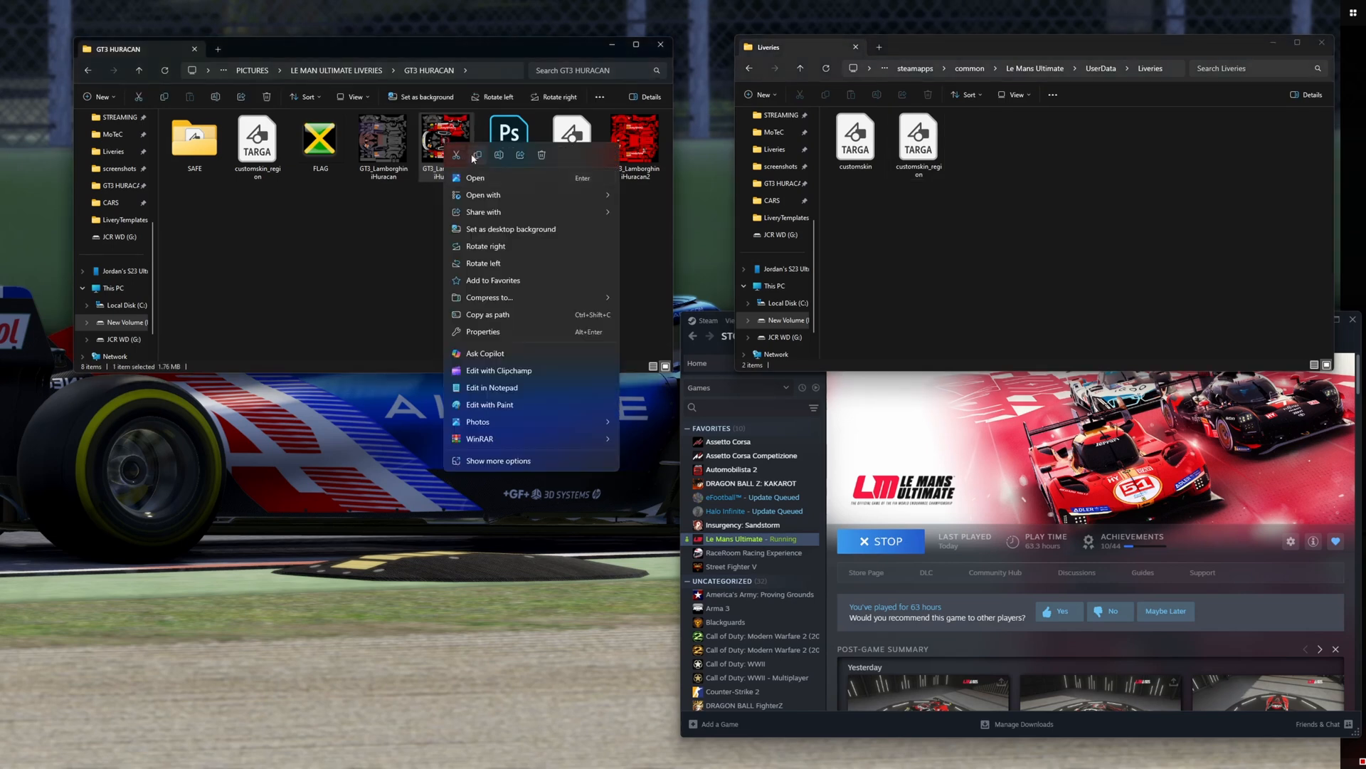
pyautogui.click(474, 156)
pyautogui.rightClick(1053, 219)
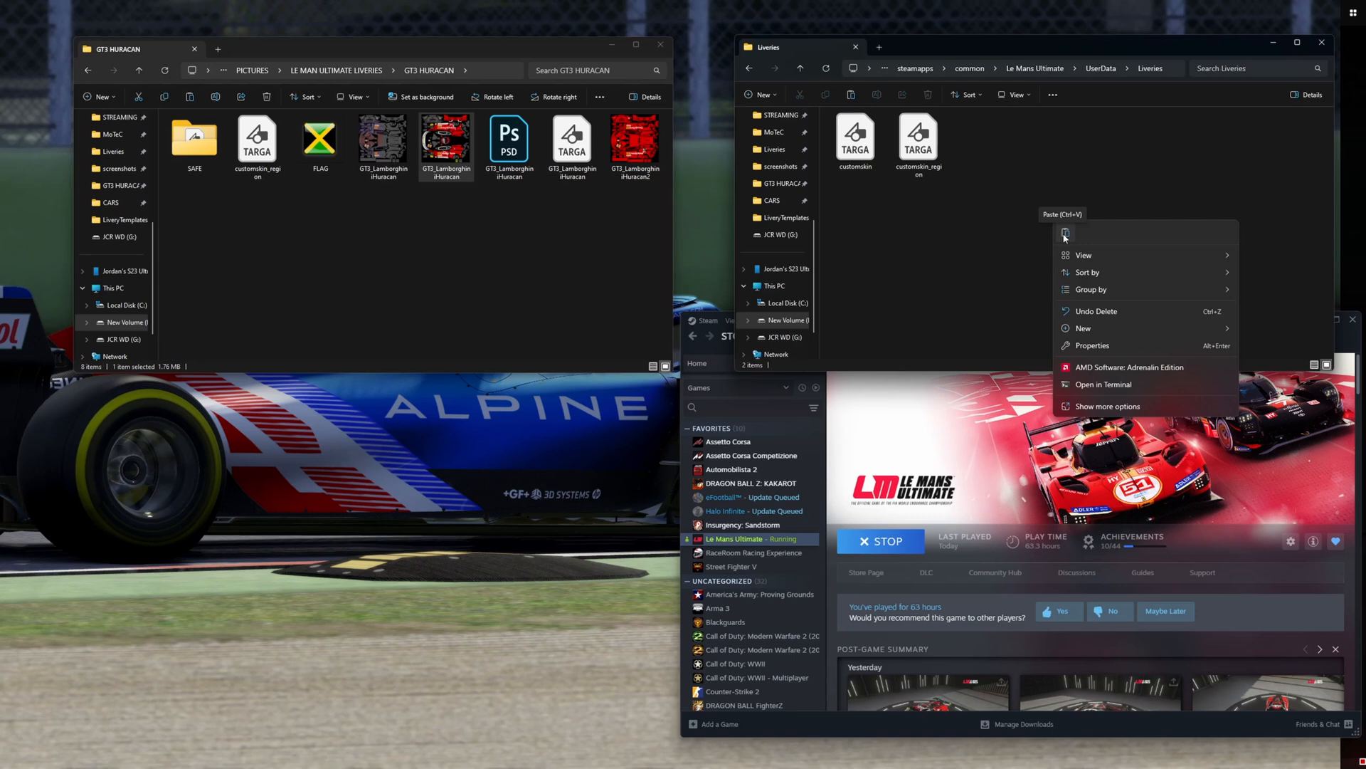
pyautogui.click(1066, 234)
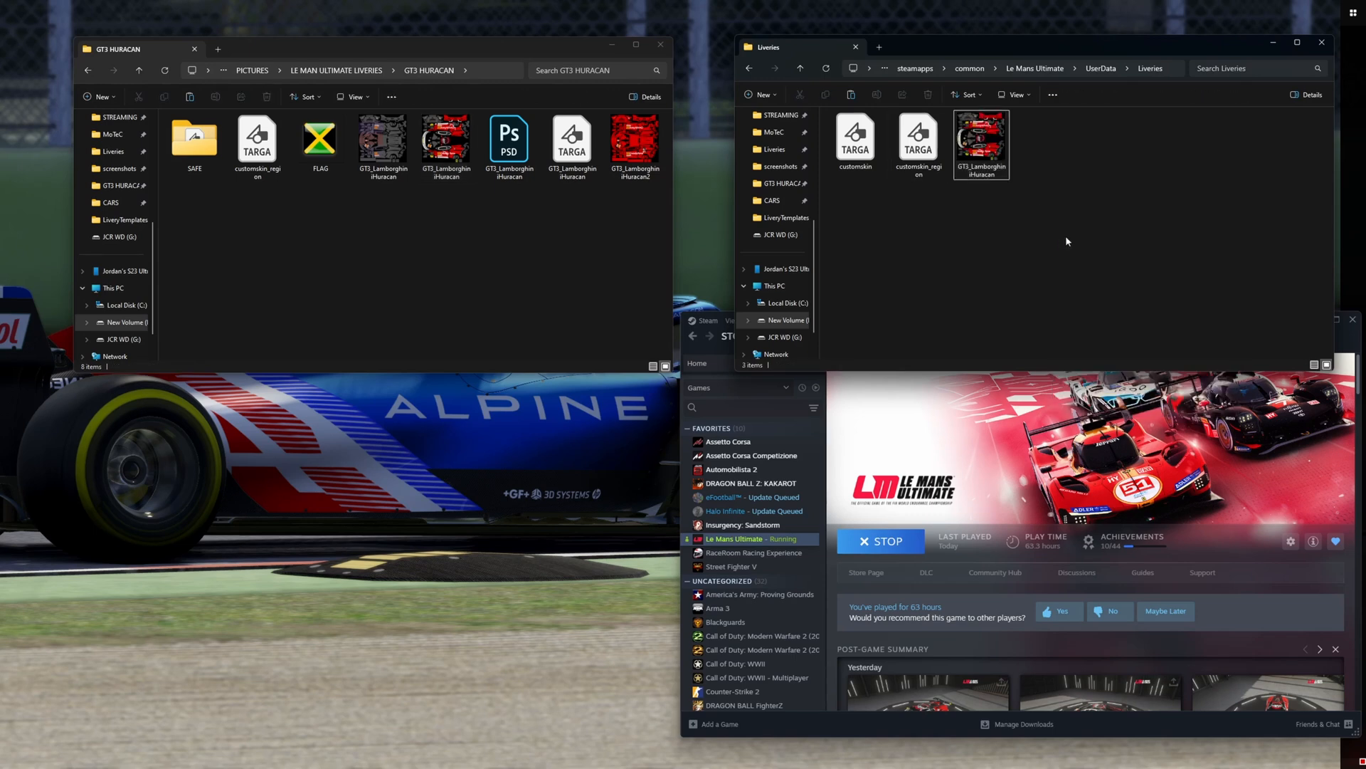
# - Switch to the browser, close the Google Chrome Help tab and return to Online-Convert's image-to-TGA converter page
pyautogui.moveTo(299, 760)
pyautogui.click(301, 729)
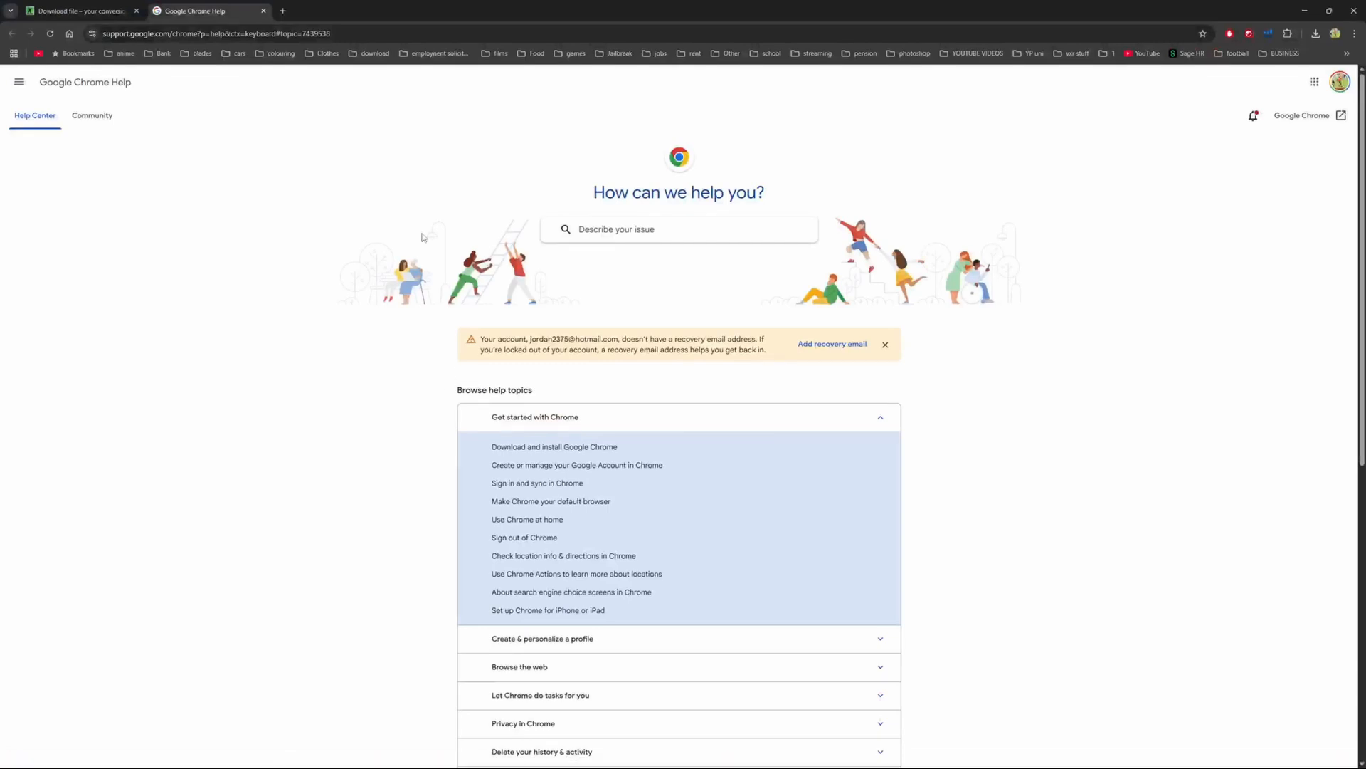
pyautogui.click(264, 11)
pyautogui.hotkey('alt', 'Left')
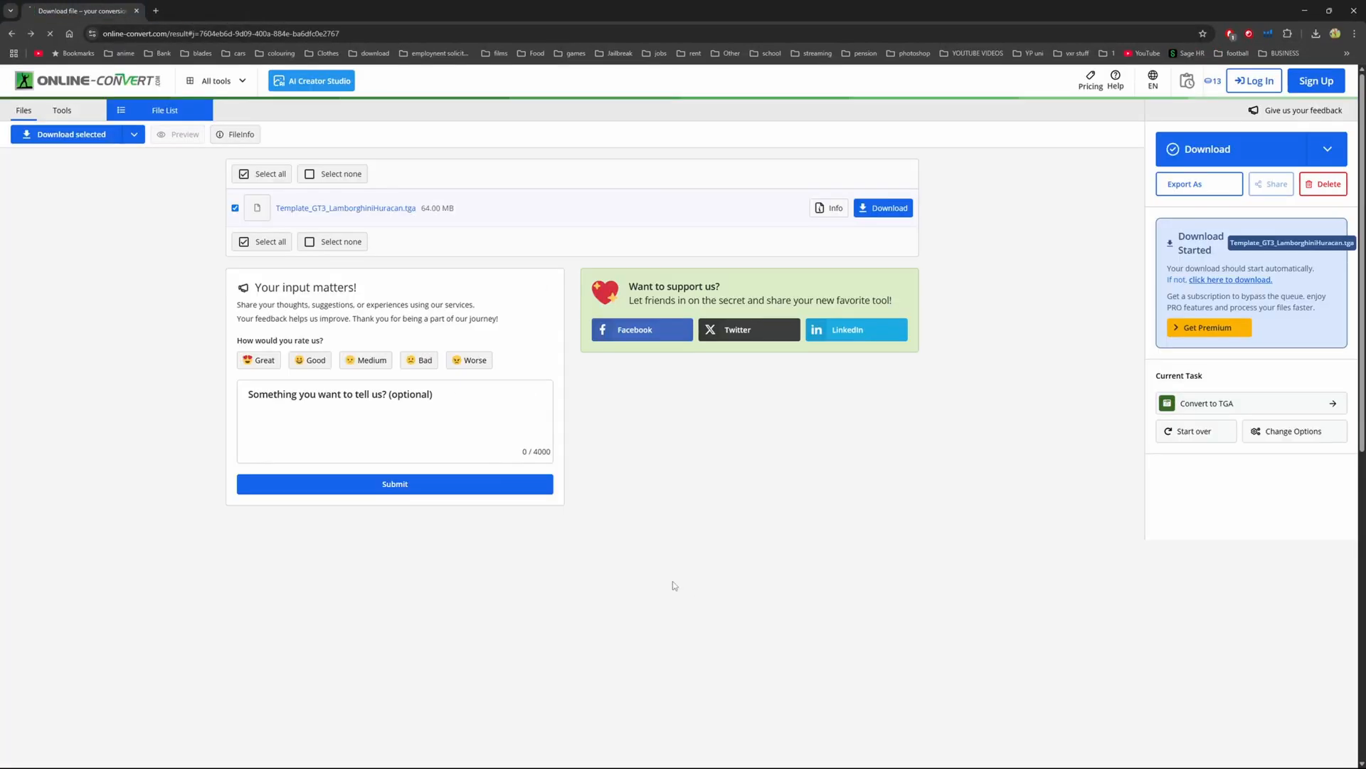
# - Upload GT3_LamborghiniHuracan from the Liveries folder to the converter and start its conversion to TGA
pyautogui.click(680, 348)
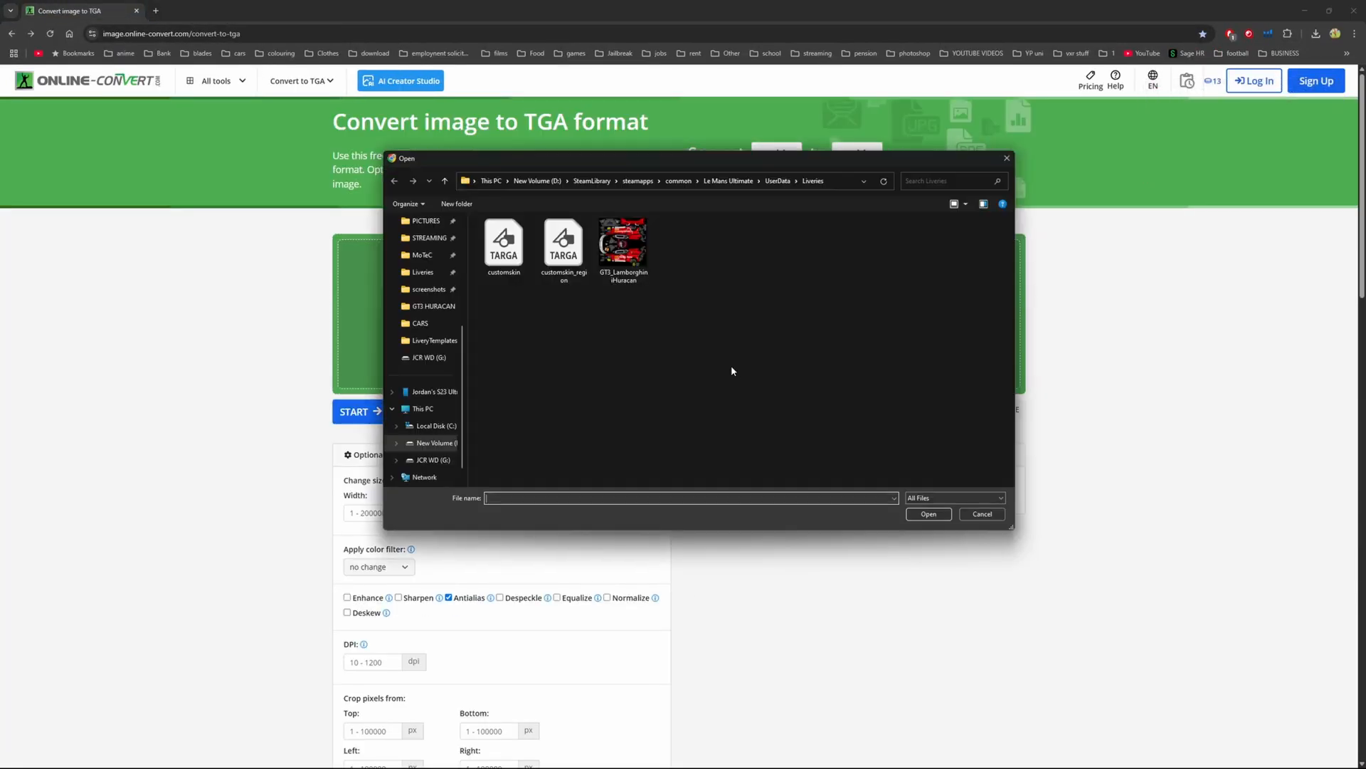
pyautogui.click(620, 284)
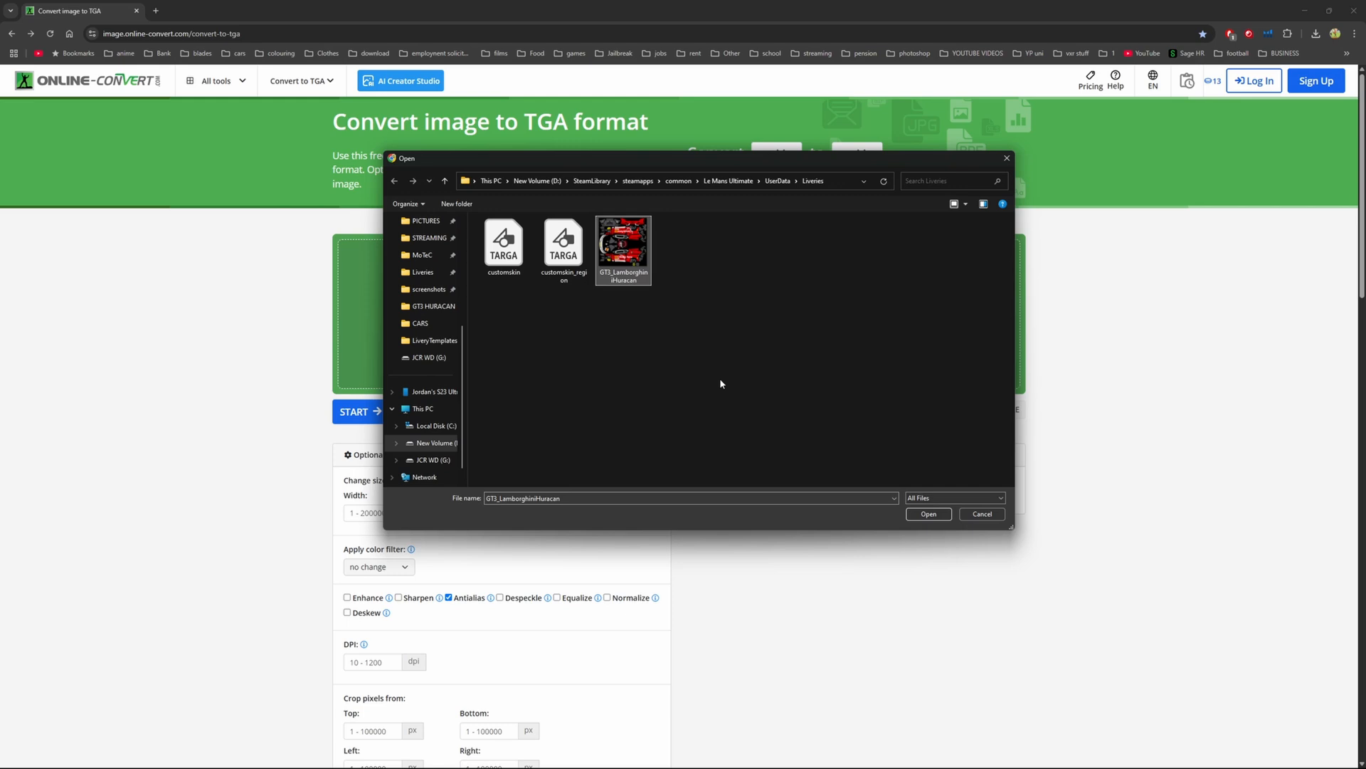
pyautogui.click(929, 513)
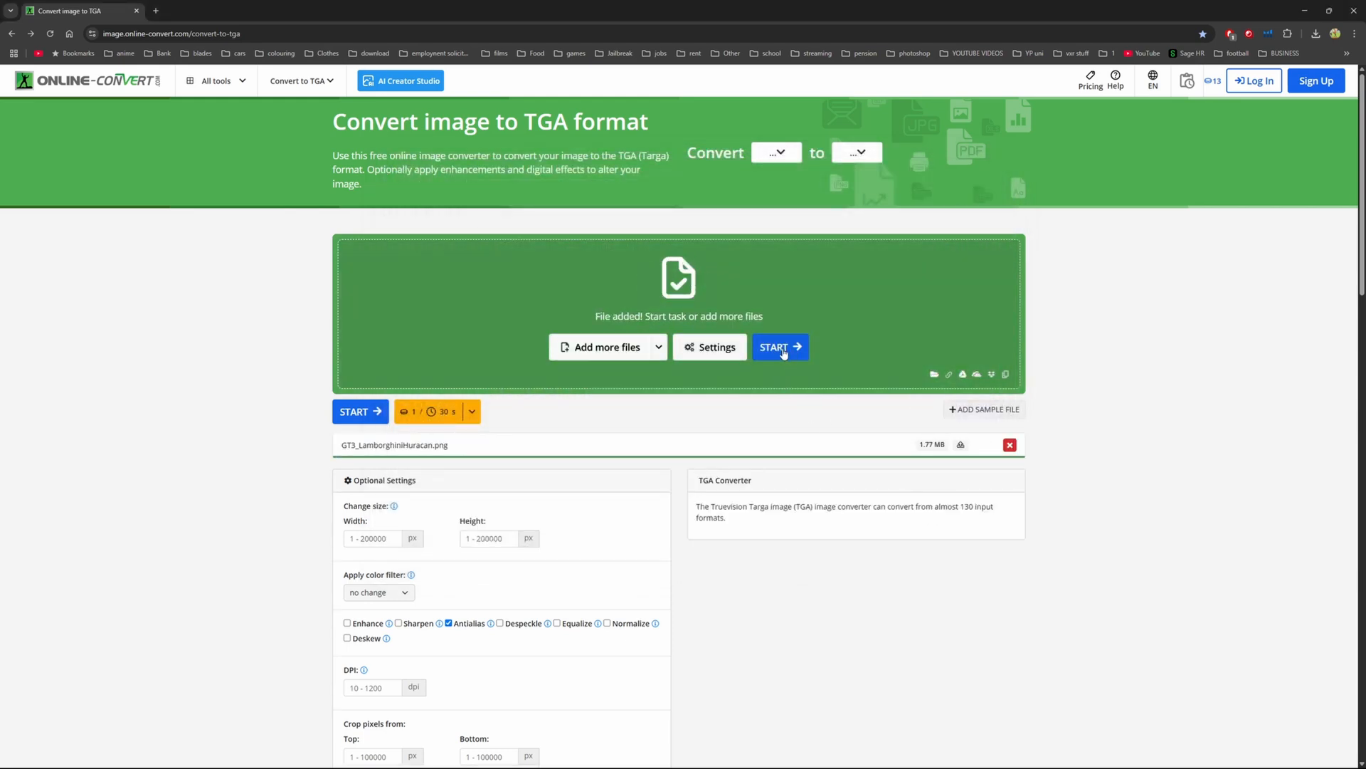
pyautogui.click(783, 352)
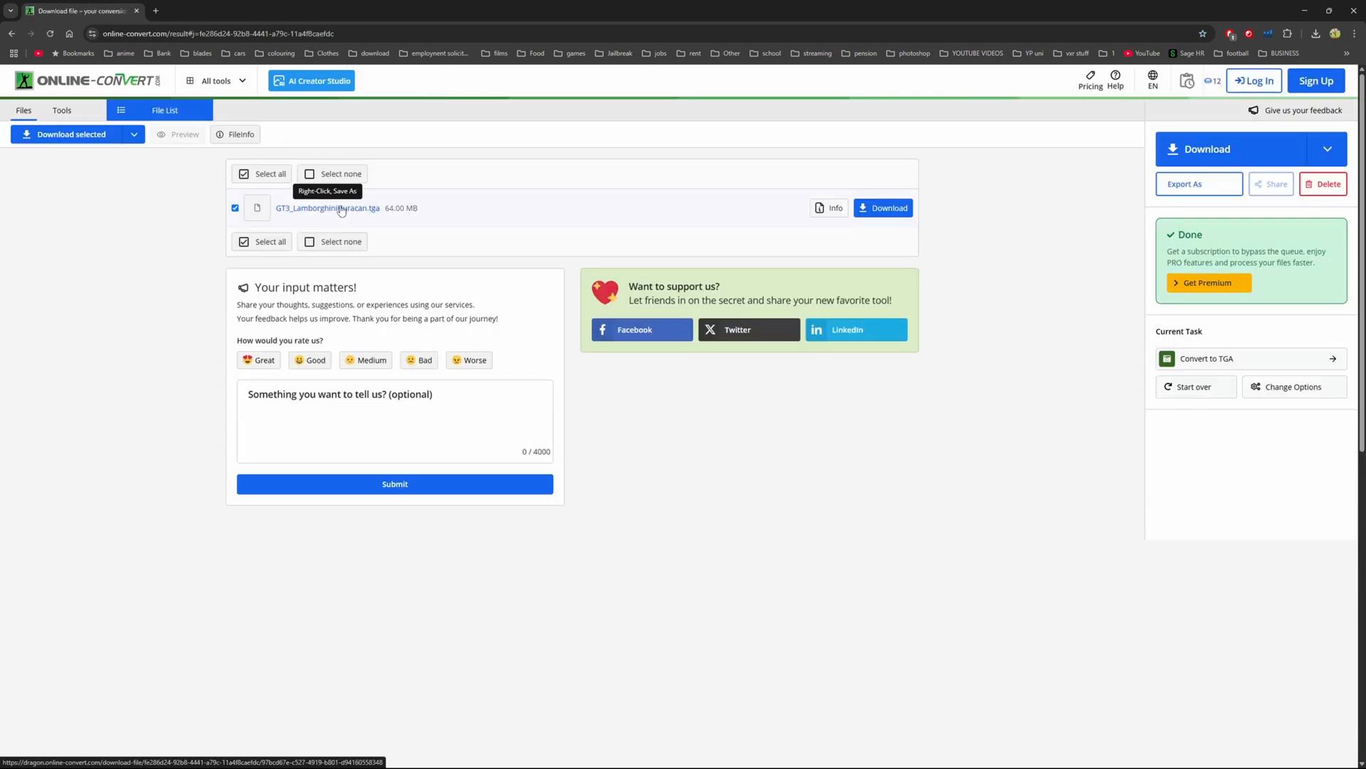
# - Save the converted GT3_LamborghiniHuracan.tga as customskin in the Liveries folder, replacing the existing customskin.tga
pyautogui.click(342, 209)
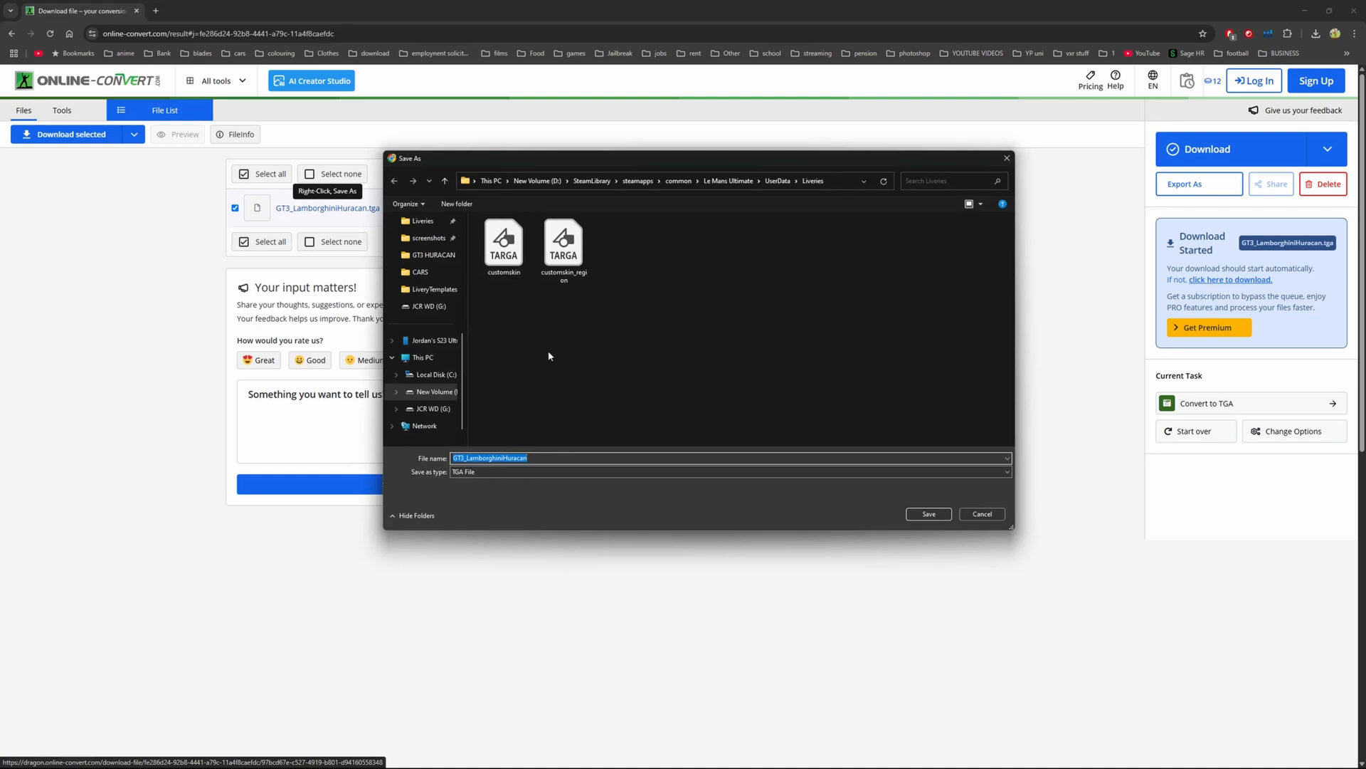
pyautogui.click(505, 265)
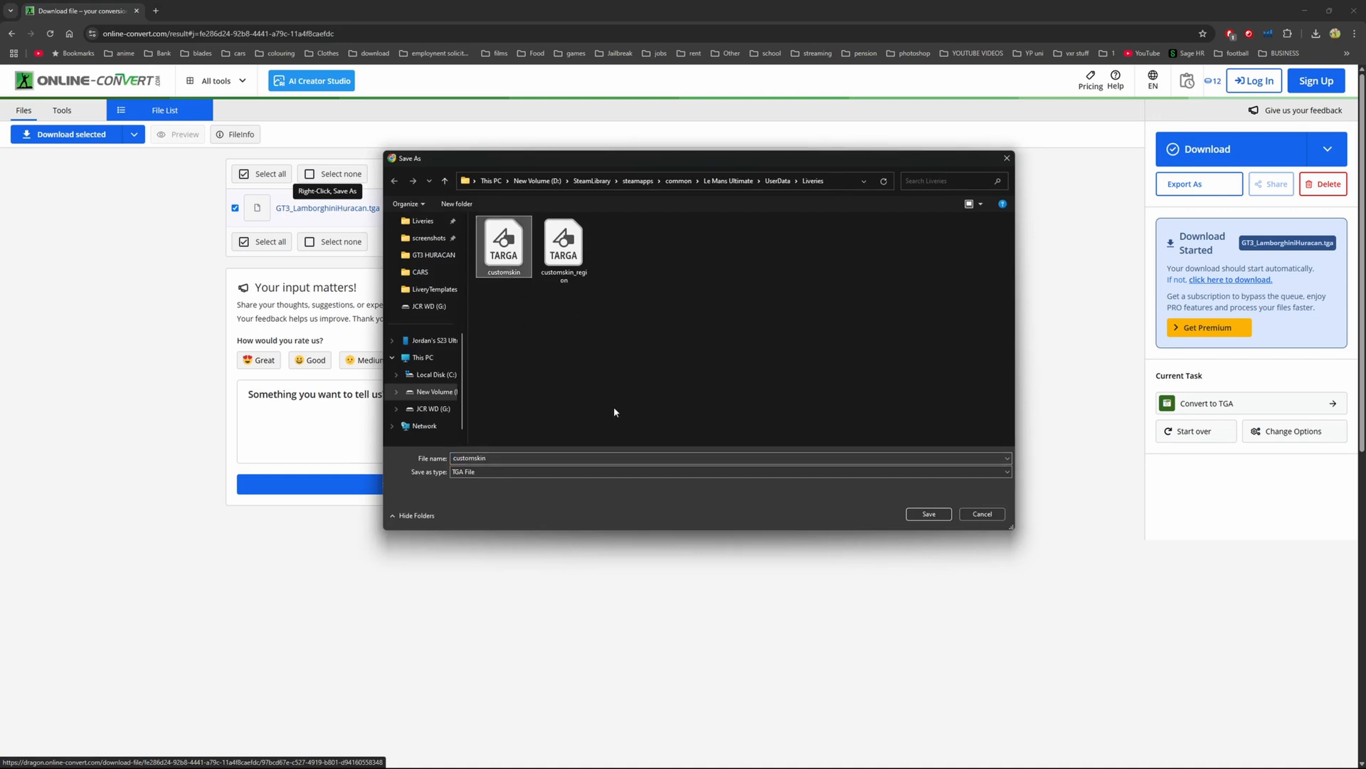
pyautogui.click(918, 513)
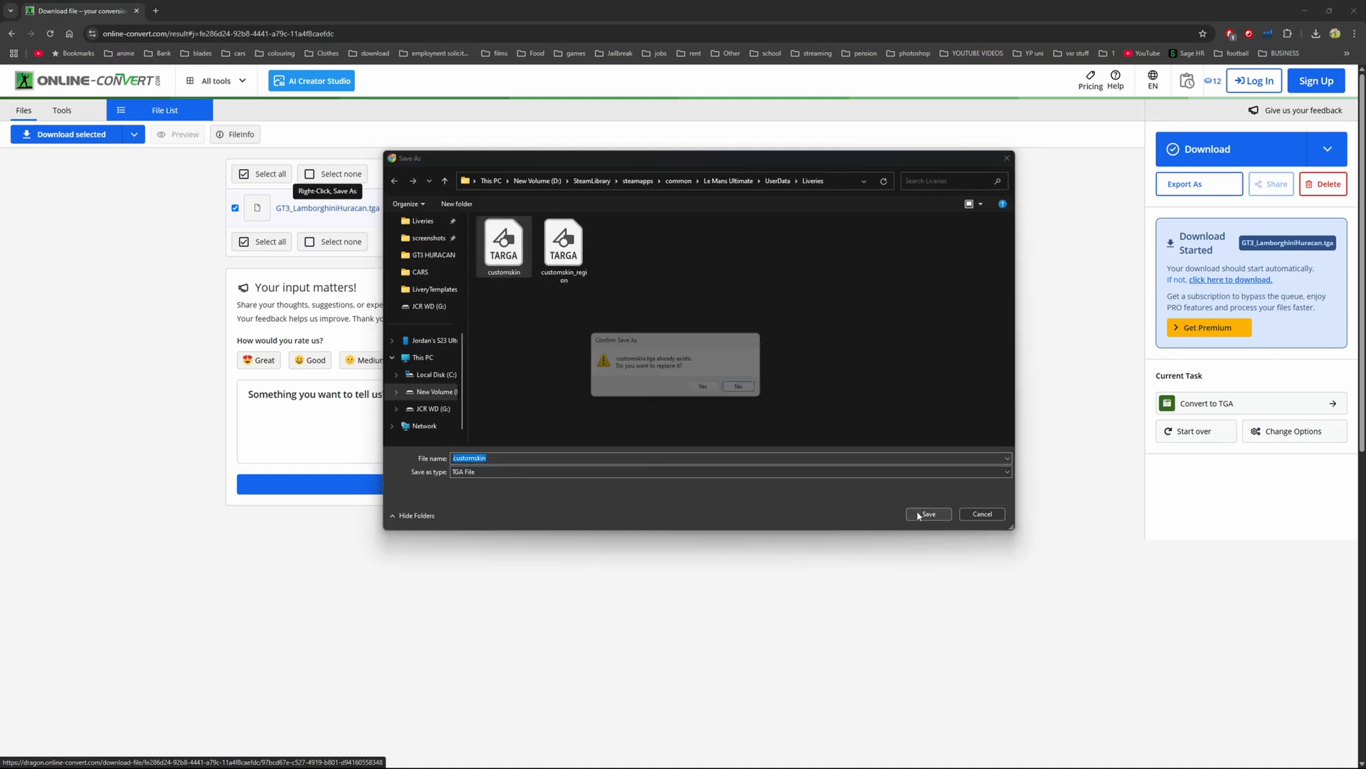
pyautogui.click(712, 391)
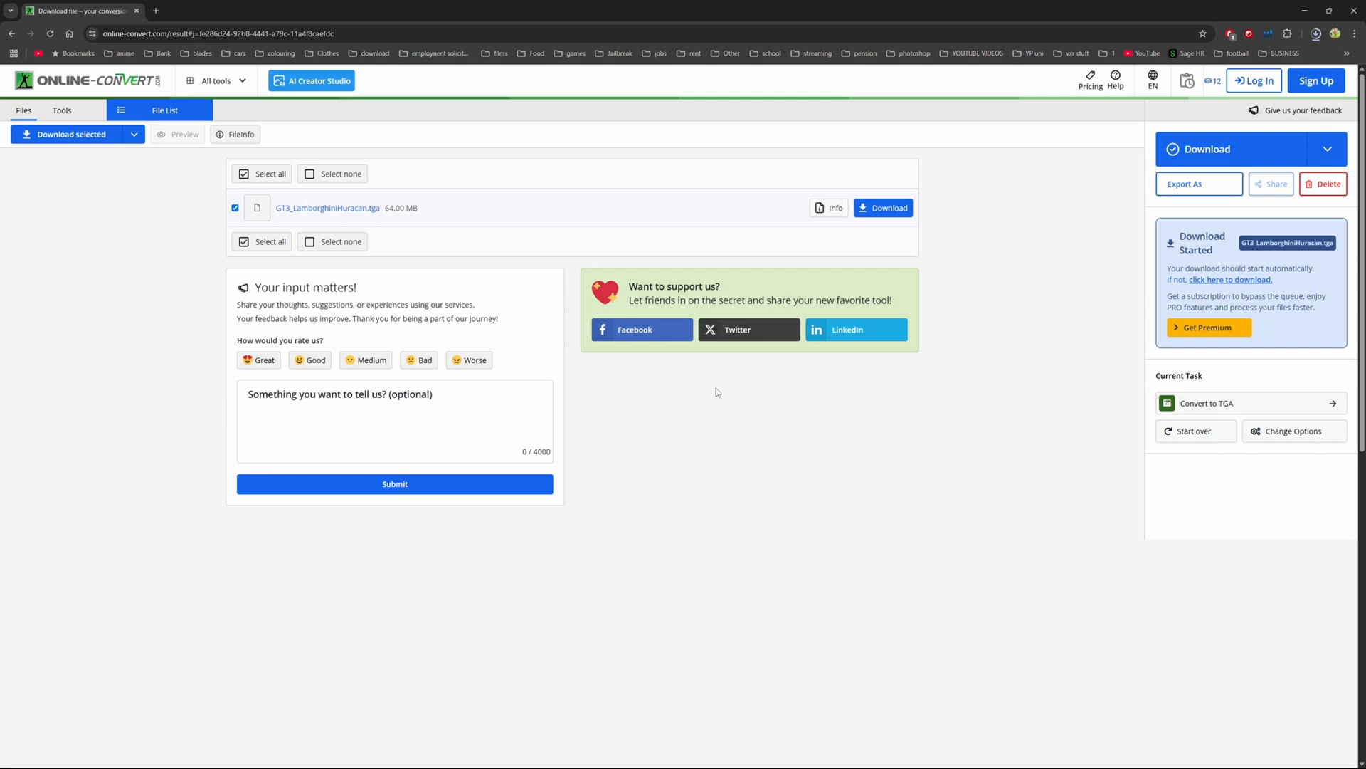
# - Return to Le Mans Ultimate, reload the livery files and inspect the Huracan's finished livery from several sides
pyautogui.click(1304, 10)
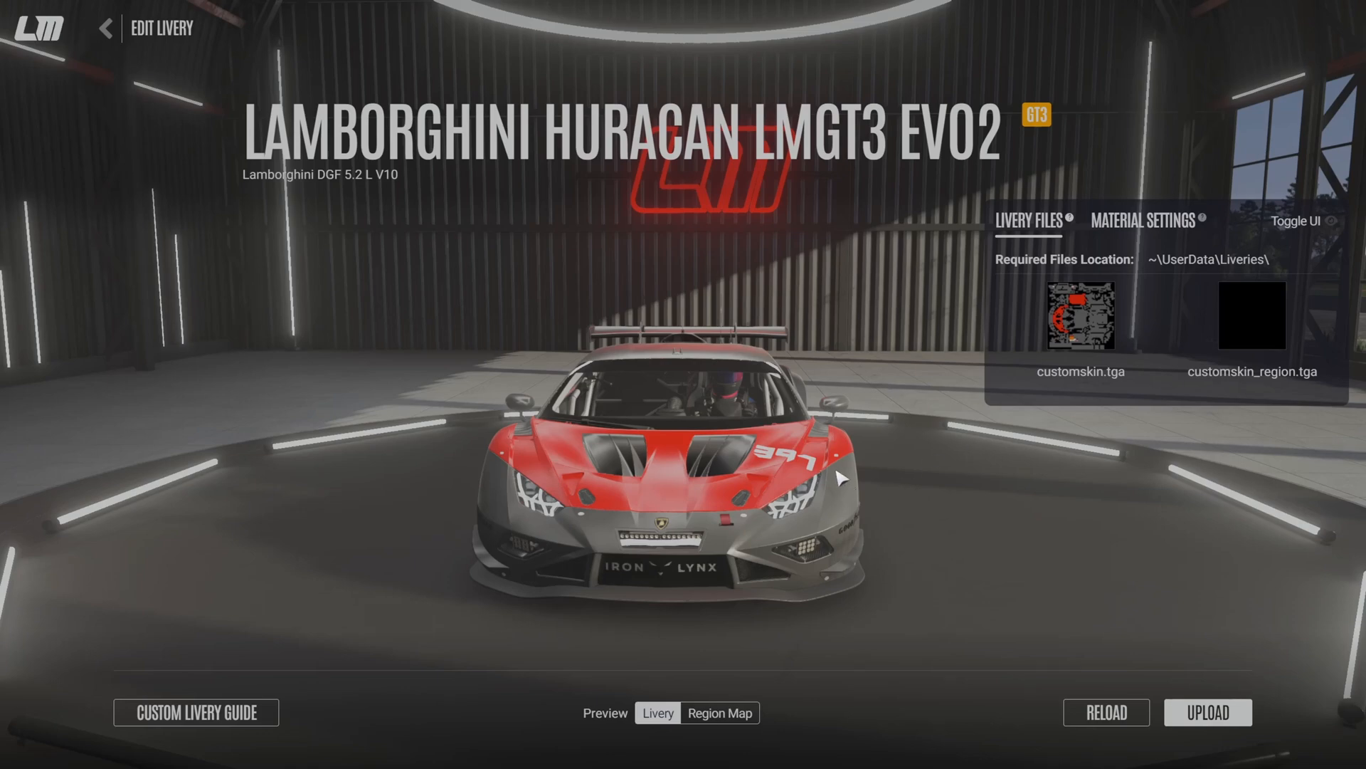
pyautogui.moveTo(842, 478); pyautogui.dragTo(612, 541)
pyautogui.click(1081, 715)
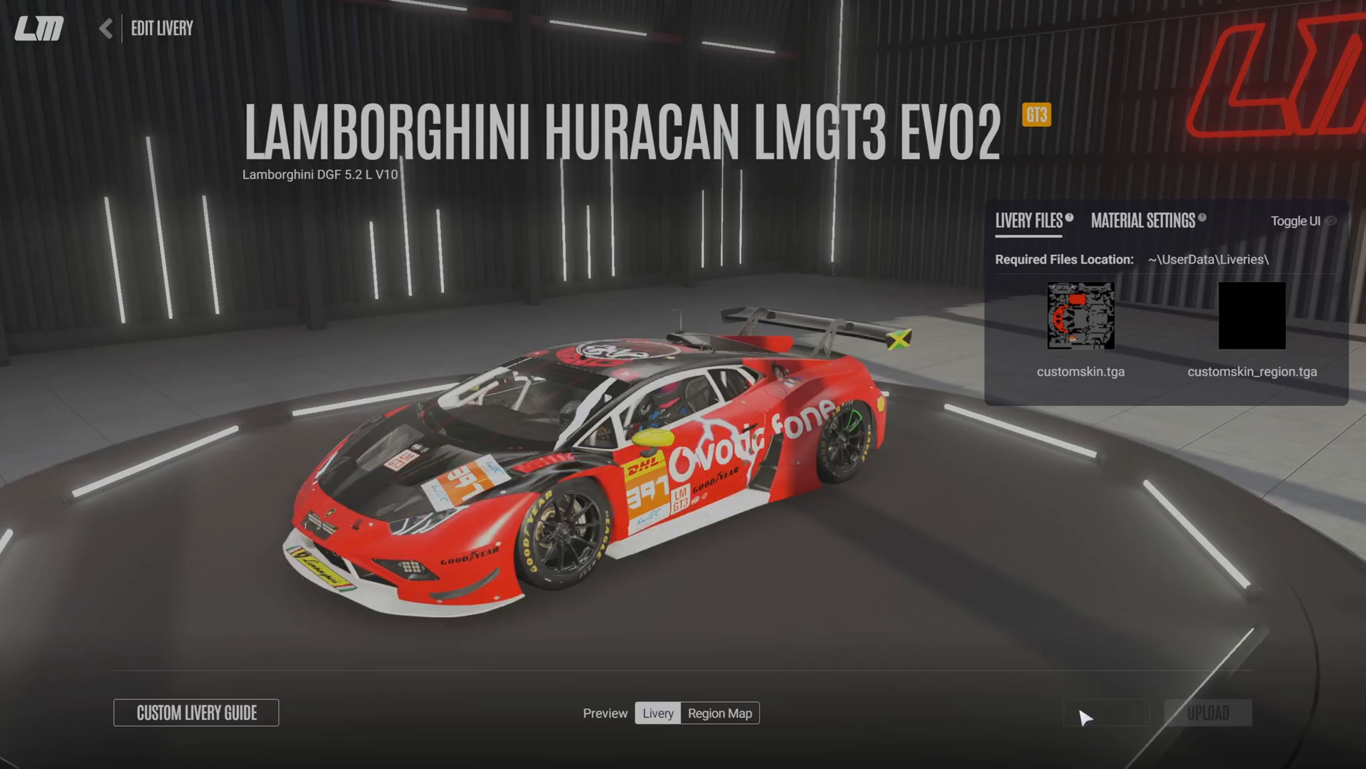
pyautogui.moveTo(533, 522)
pyautogui.mouseDown()
pyautogui.moveTo(958, 461)
pyautogui.moveTo(1082, 578)
pyautogui.moveTo(840, 509)
pyautogui.moveTo(756, 610)
pyautogui.moveTo(274, 466)
pyautogui.moveTo(668, 491)
pyautogui.moveTo(643, 484)
pyautogui.moveTo(731, 467)
pyautogui.moveTo(641, 491)
pyautogui.moveTo(569, 455)
pyautogui.moveTo(505, 485)
pyautogui.moveTo(341, 467)
pyautogui.mouseUp()
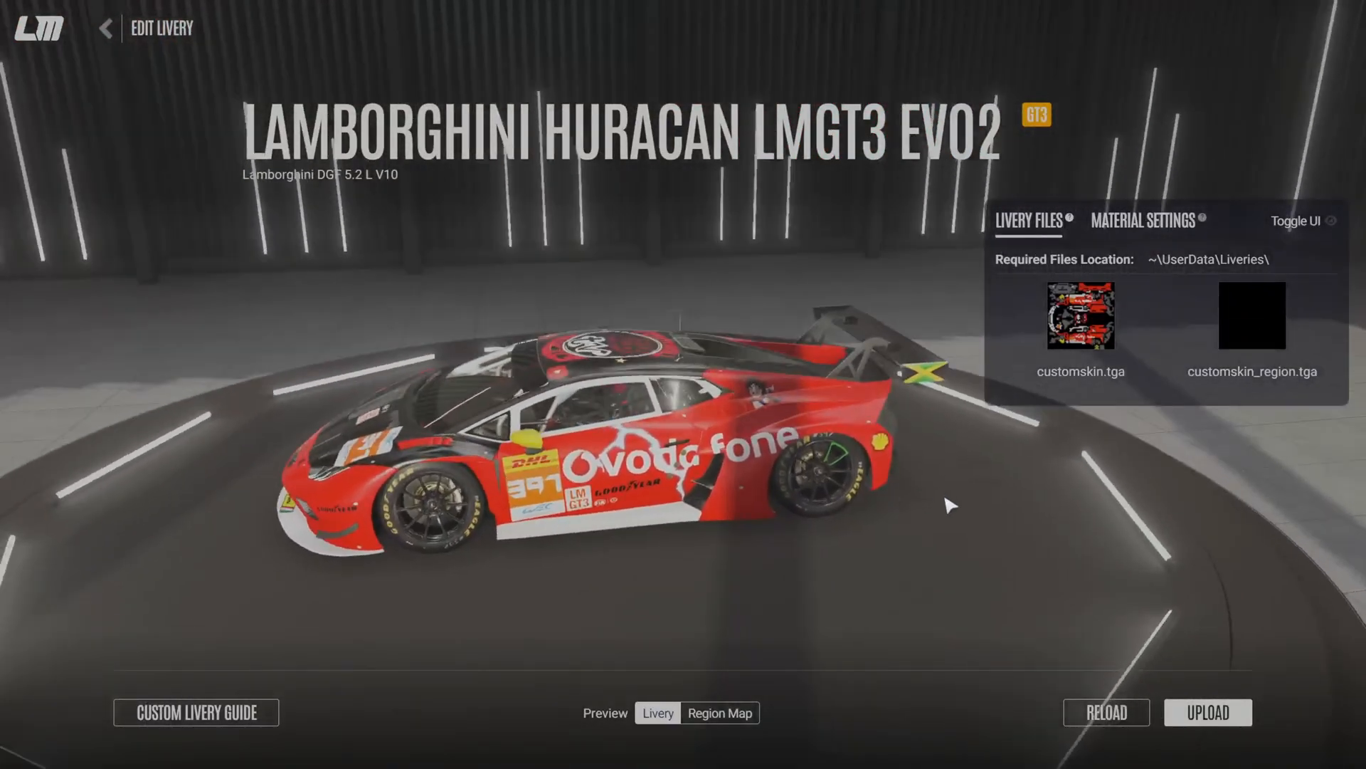
pyautogui.moveTo(947, 501); pyautogui.dragTo(527, 448)
pyautogui.moveTo(874, 492)
pyautogui.mouseDown()
pyautogui.moveTo(466, 472)
pyautogui.moveTo(793, 479)
pyautogui.moveTo(811, 520)
pyautogui.moveTo(427, 505)
pyautogui.mouseUp()
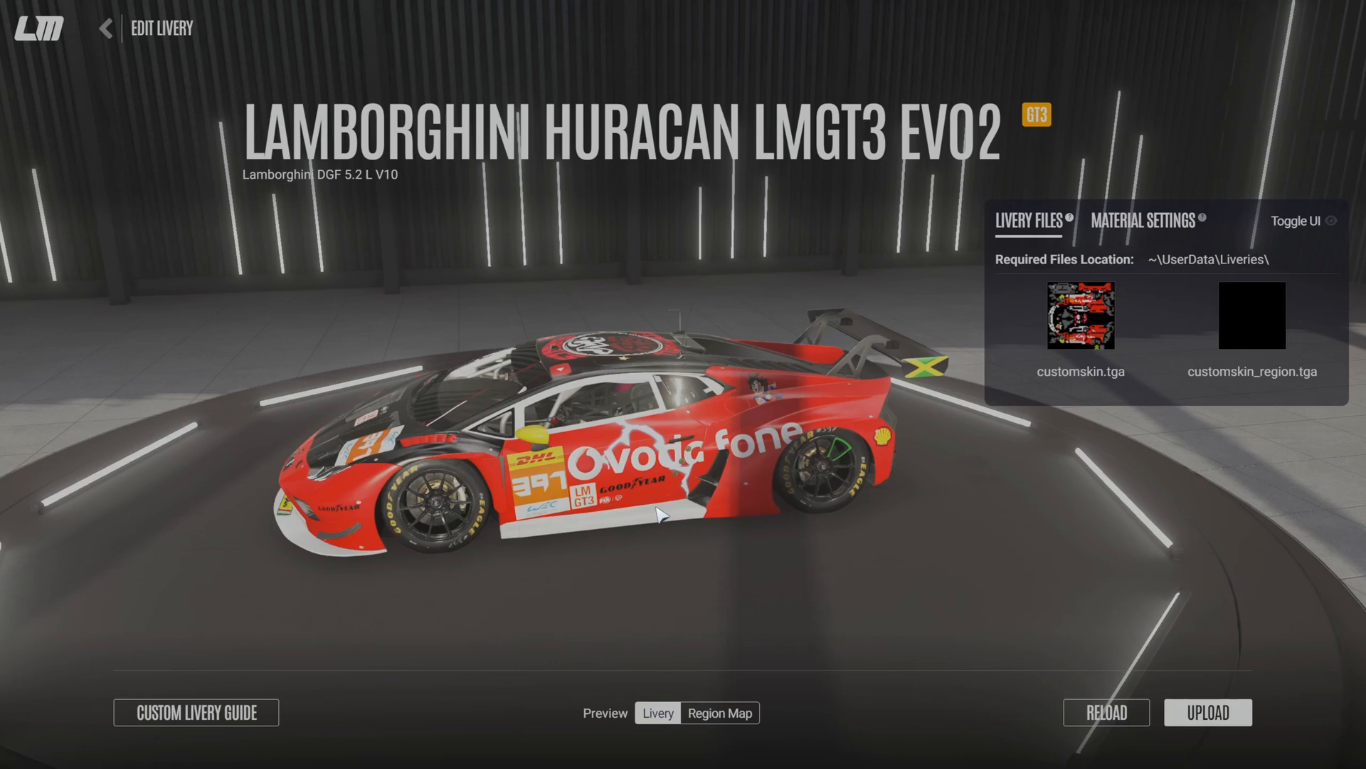